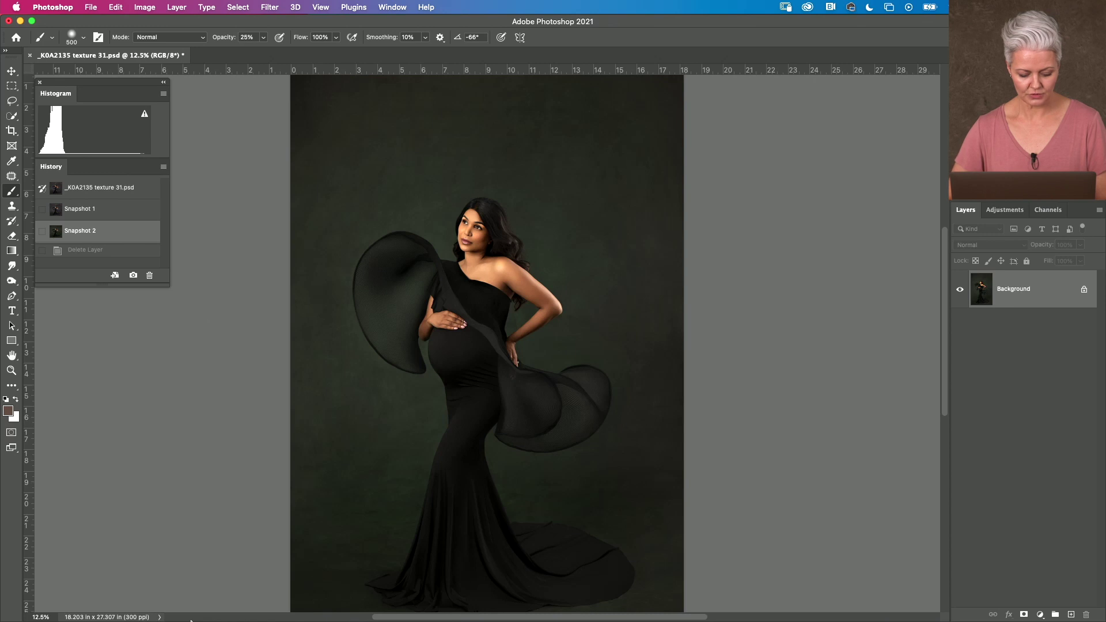
# - Bring the NBP TEXTURES - PAINTERLY-03 Finder folder of painterly texture JPGs to the front
pyautogui.click(144, 595)
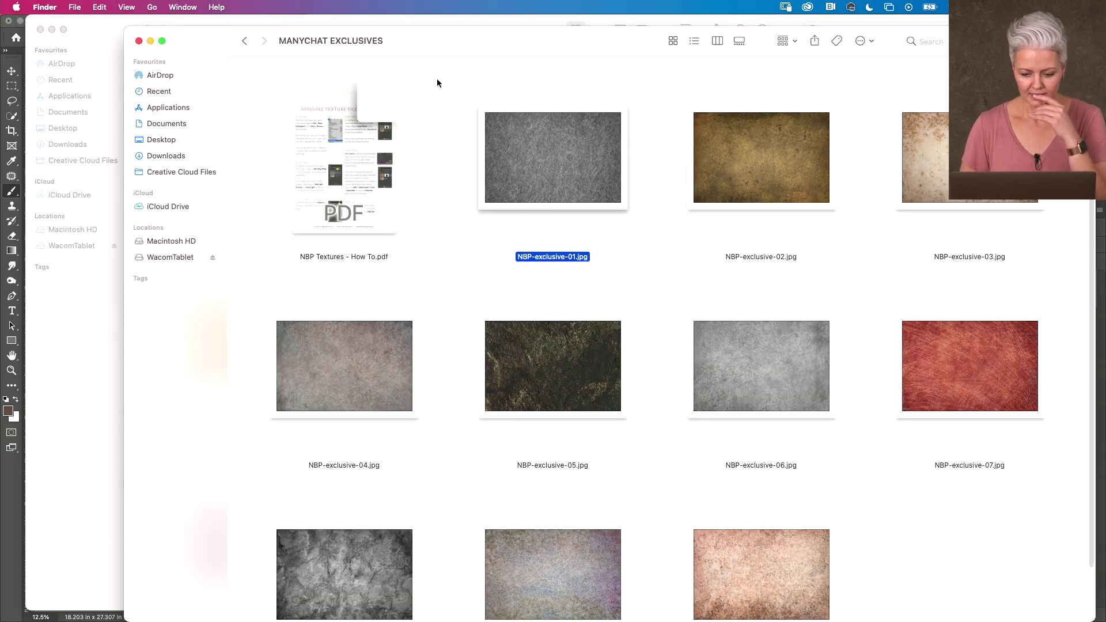
pyautogui.scroll(-2, 455, 199)
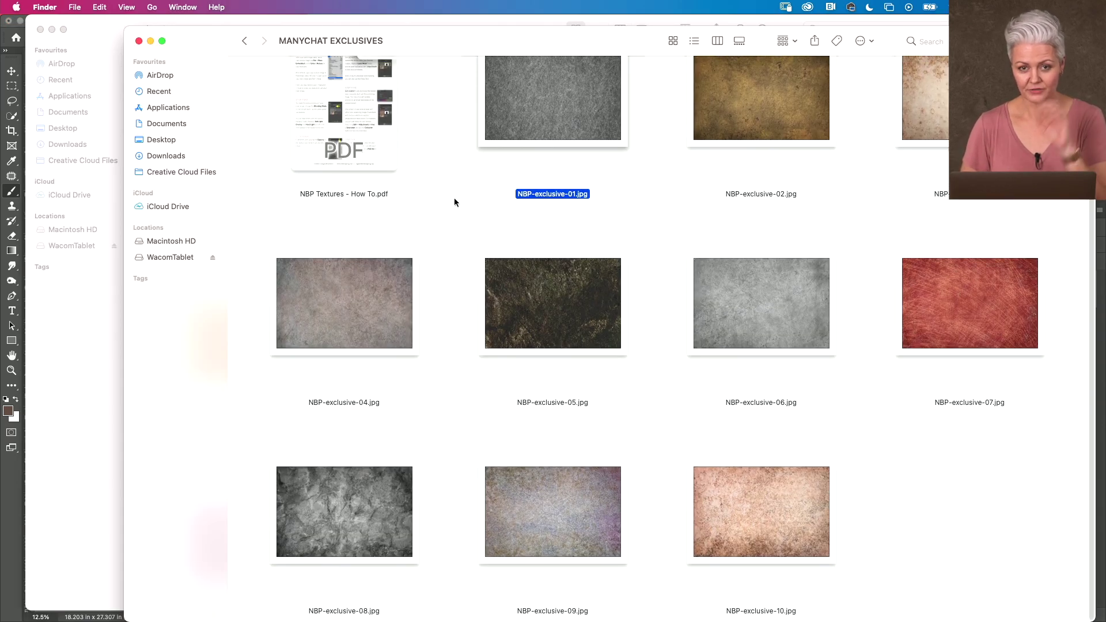
pyautogui.scroll(1, 454, 198)
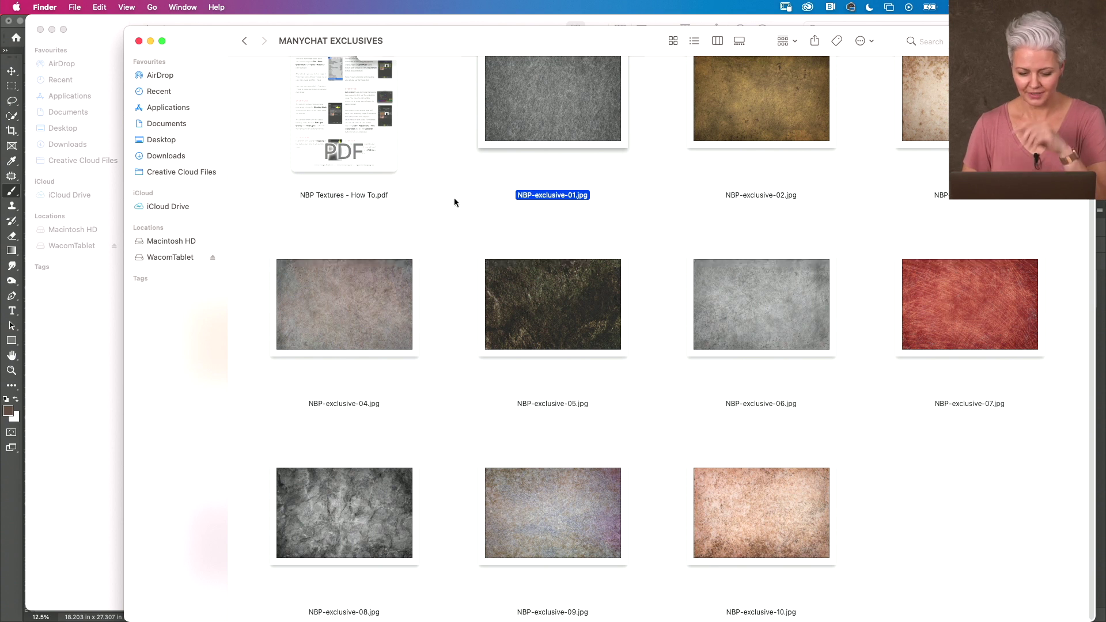
pyautogui.click(98, 346)
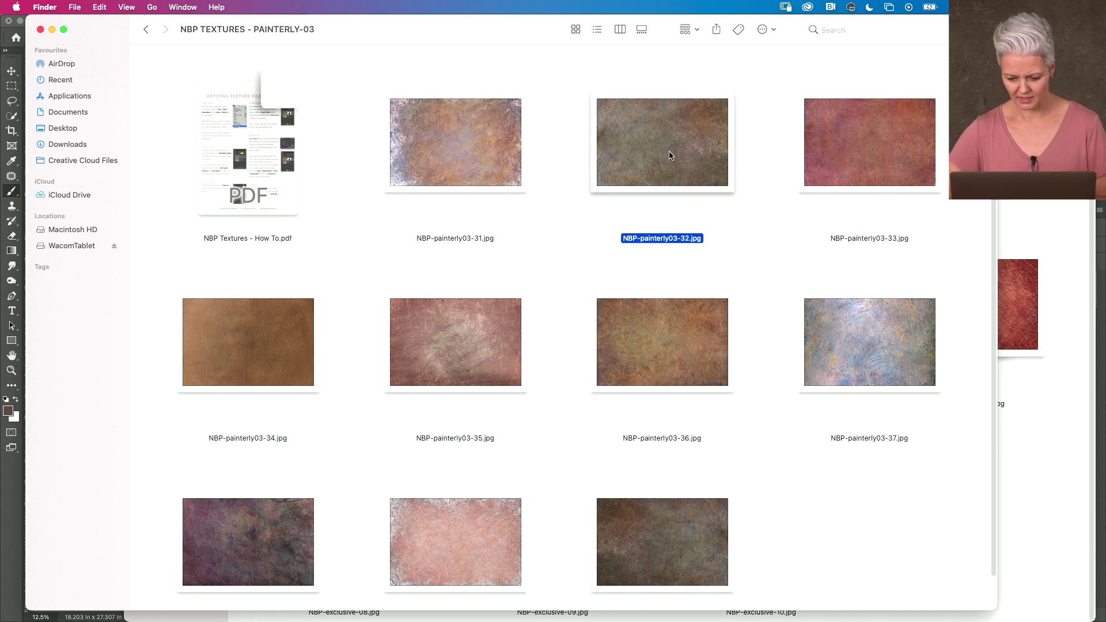
# - Preview NBP-painterly03-37.jpg with Quick Look and open it in Photoshop
pyautogui.click(896, 381)
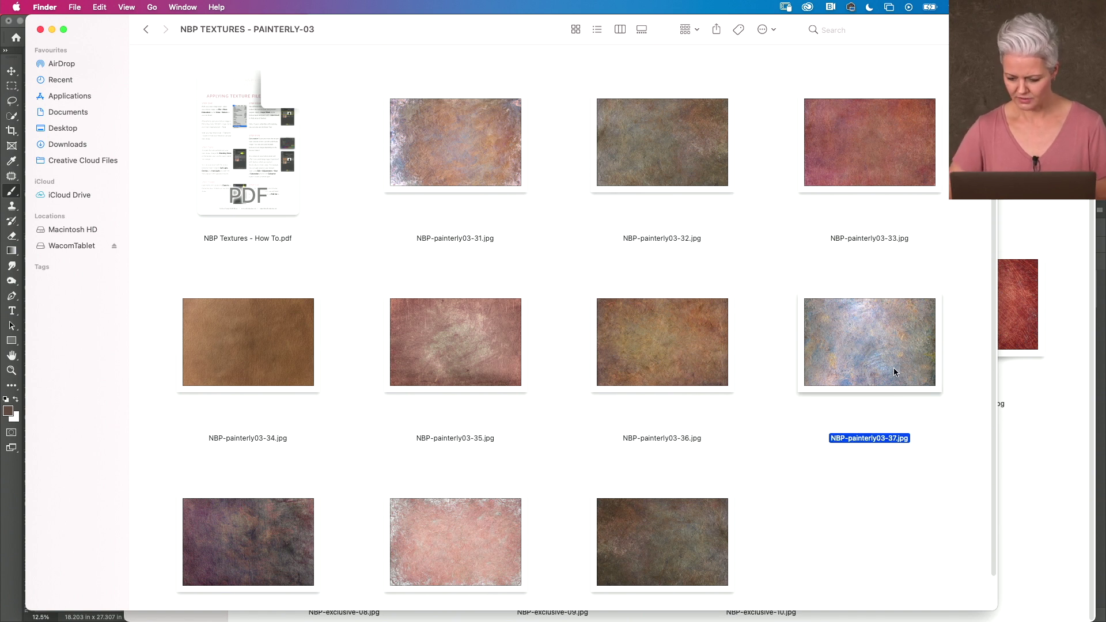
pyautogui.press('space')
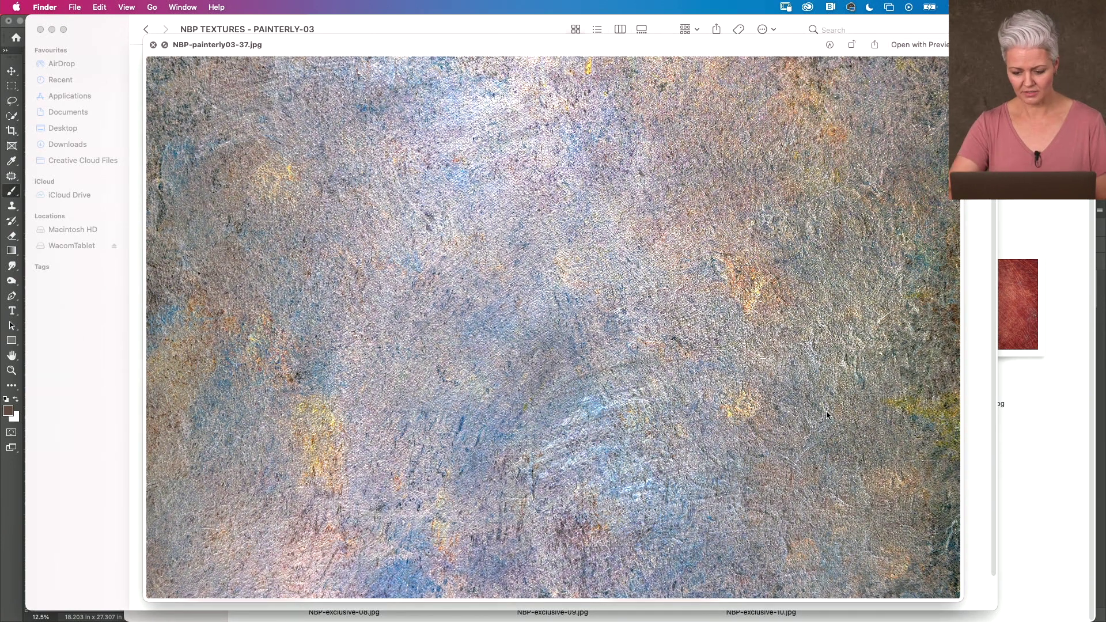
pyautogui.press('space')
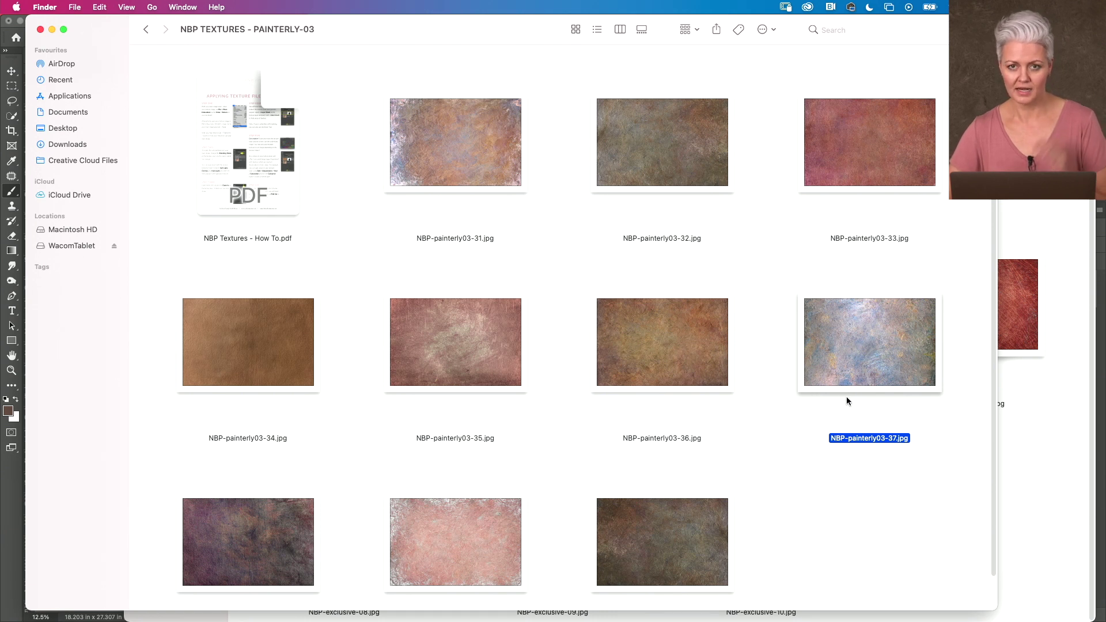
pyautogui.moveTo(874, 366); pyautogui.dragTo(653, 597)
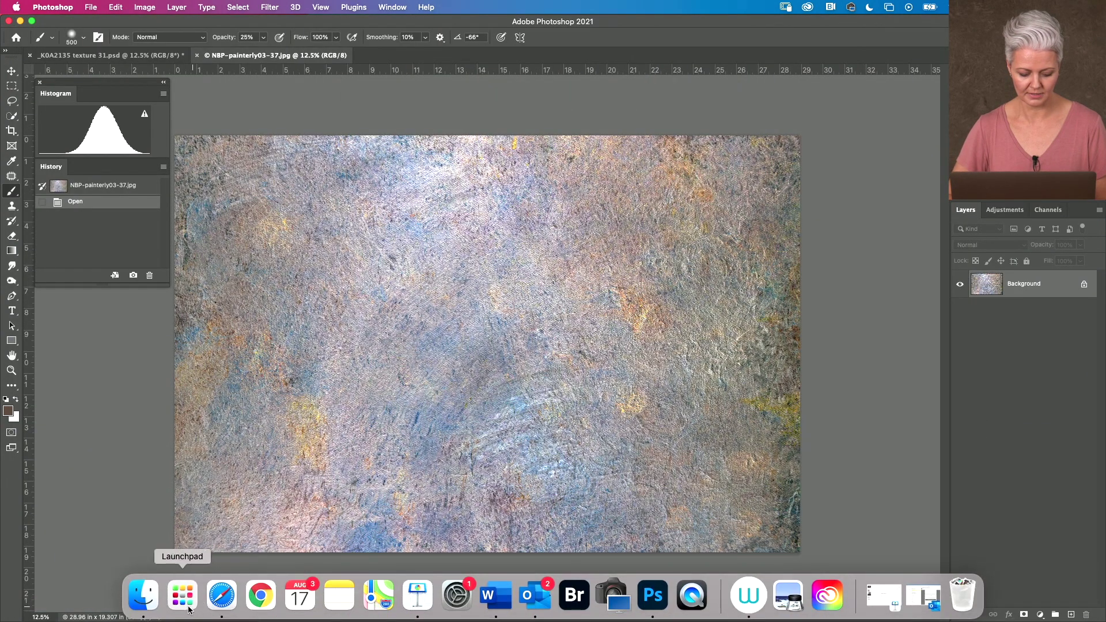
# - Preview the grey NBP-exclusive-08.jpg texture and open it in Photoshop too
pyautogui.click(151, 600)
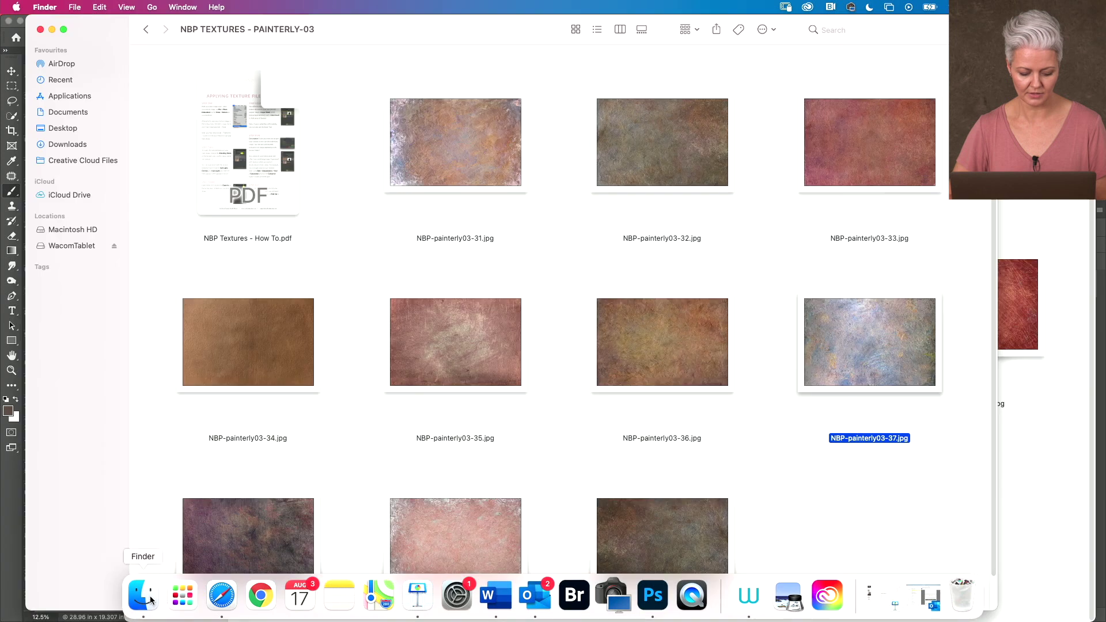
pyautogui.click(1026, 454)
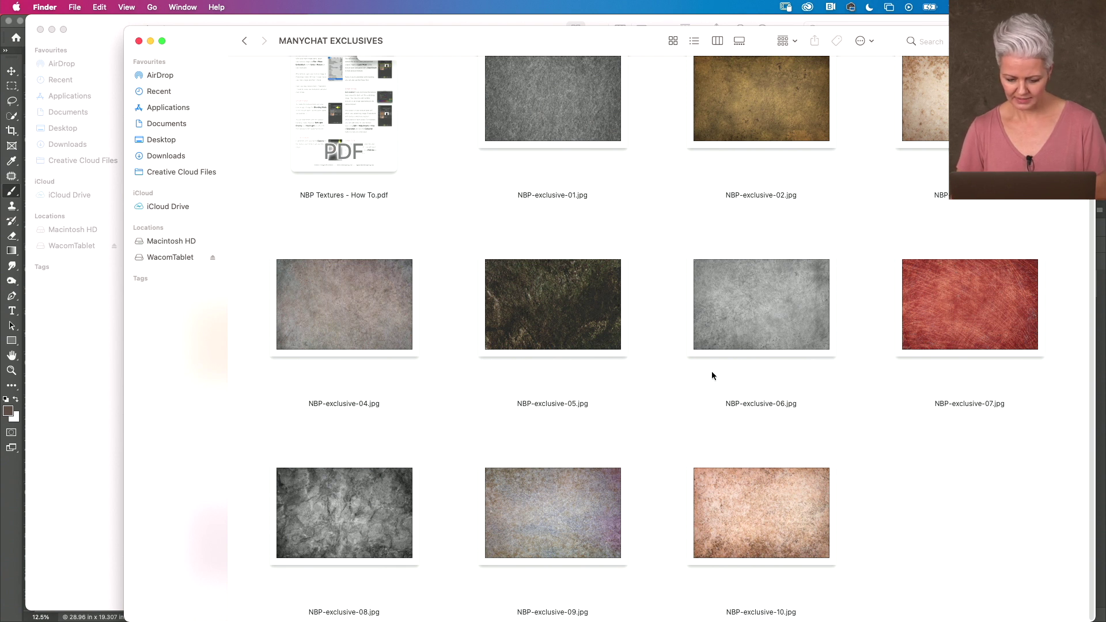
pyautogui.click(362, 521)
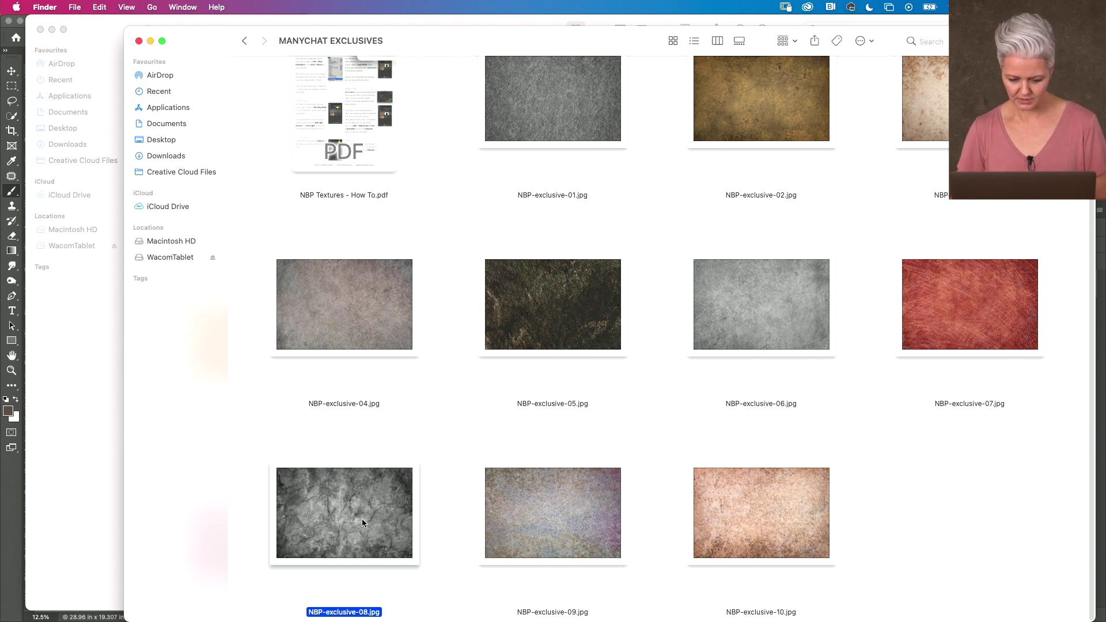
pyautogui.press('space')
pyautogui.press('space')
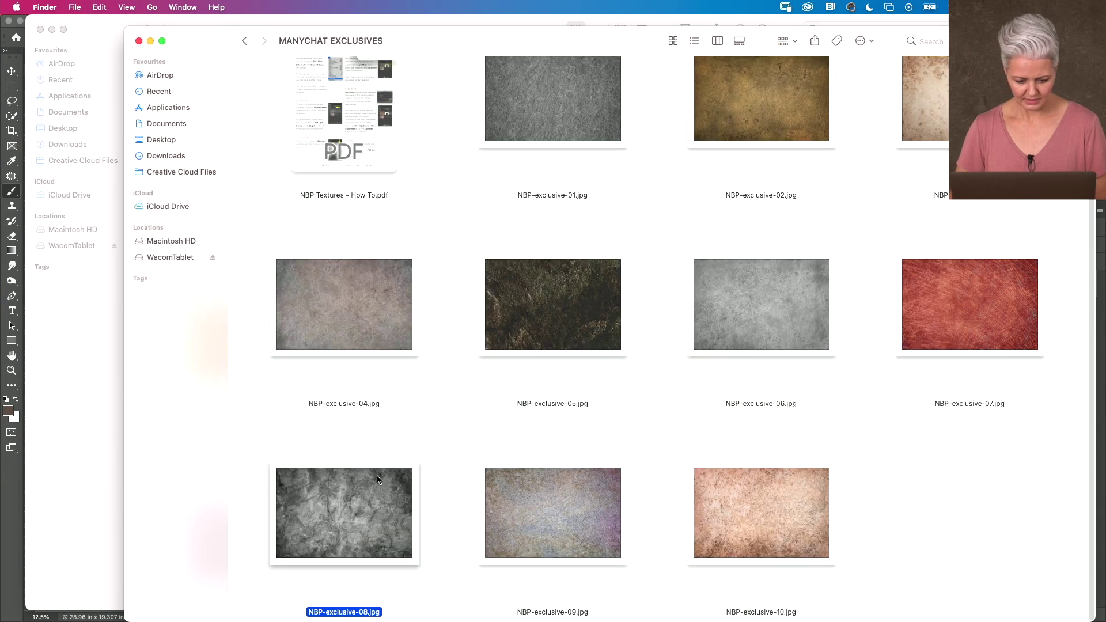
pyautogui.moveTo(365, 500); pyautogui.dragTo(659, 602)
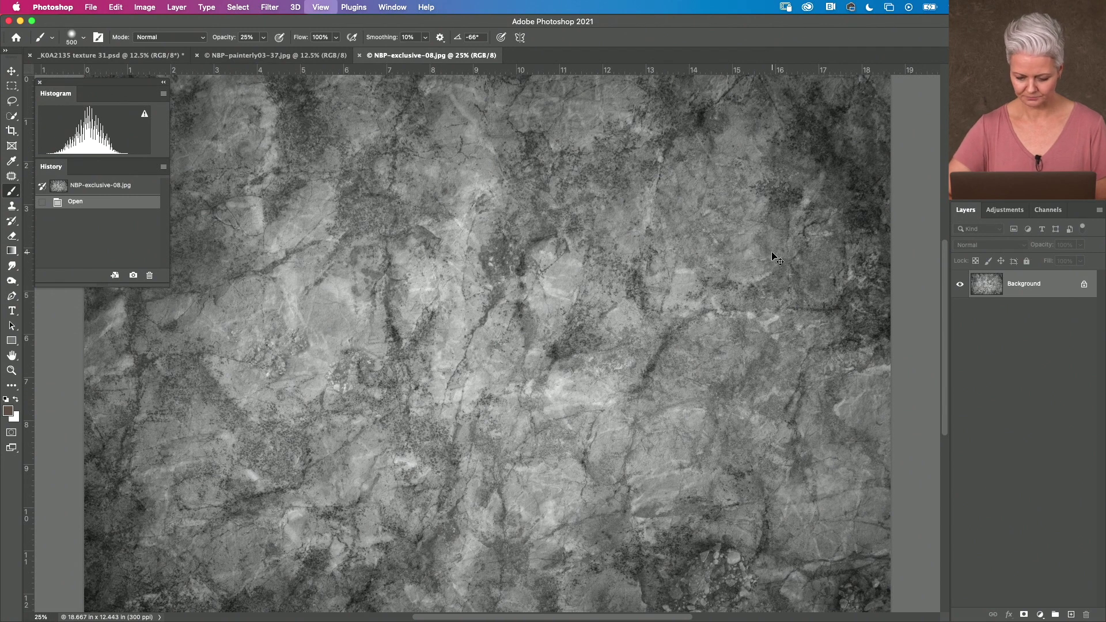
# - Copy the whole NBP-painterly03-37 texture into the portrait as Layer 1, accepting the profile conversion
pyautogui.press('super+minus')
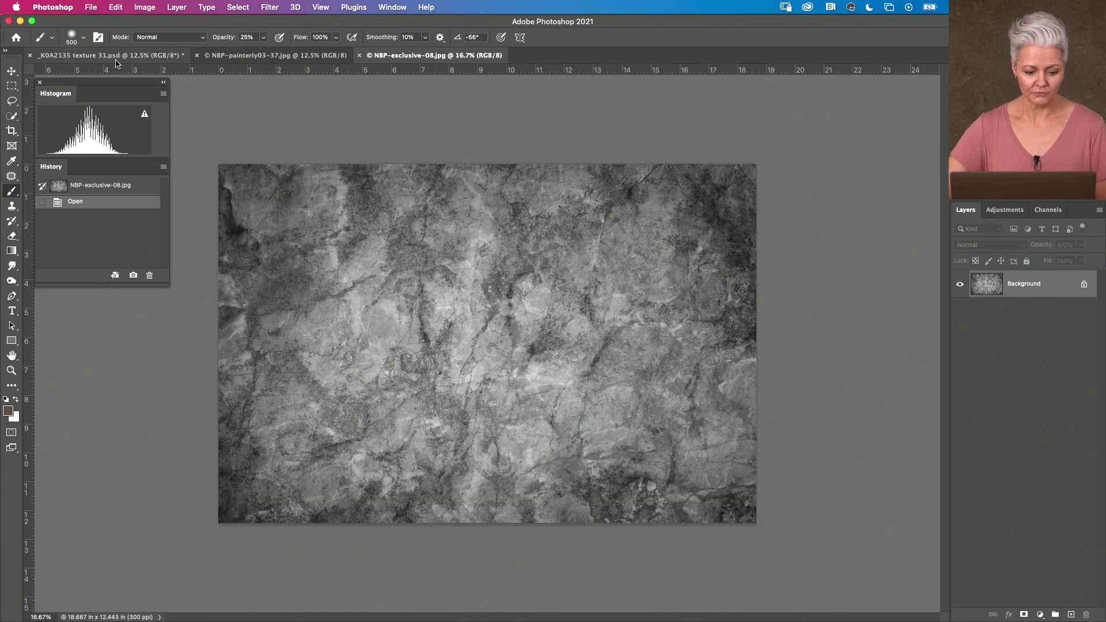
pyautogui.click(115, 57)
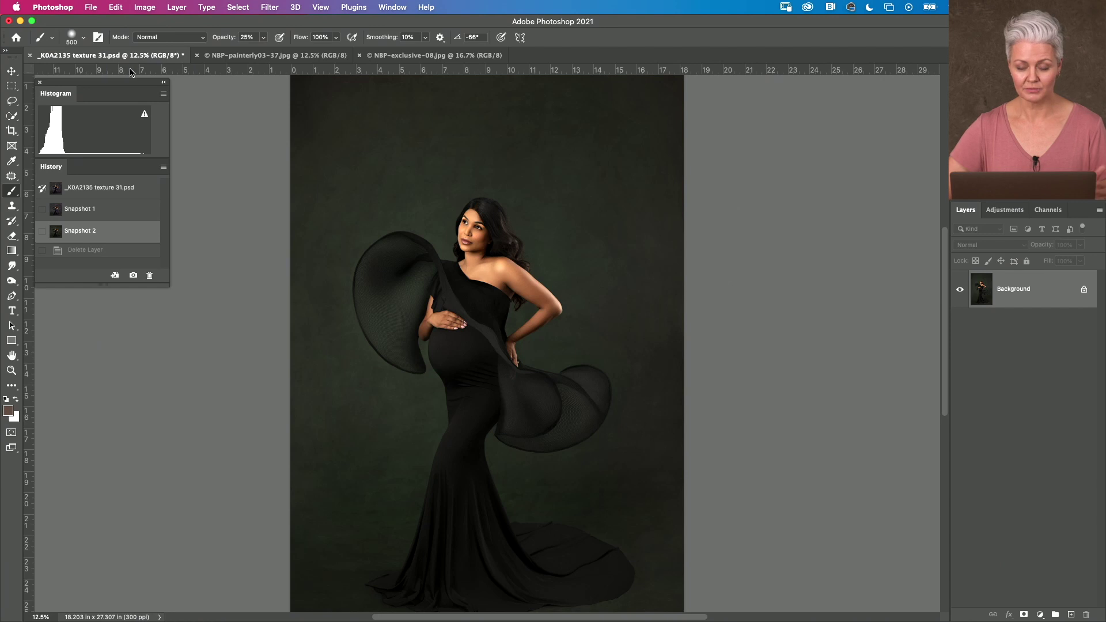
pyautogui.press('super+minus')
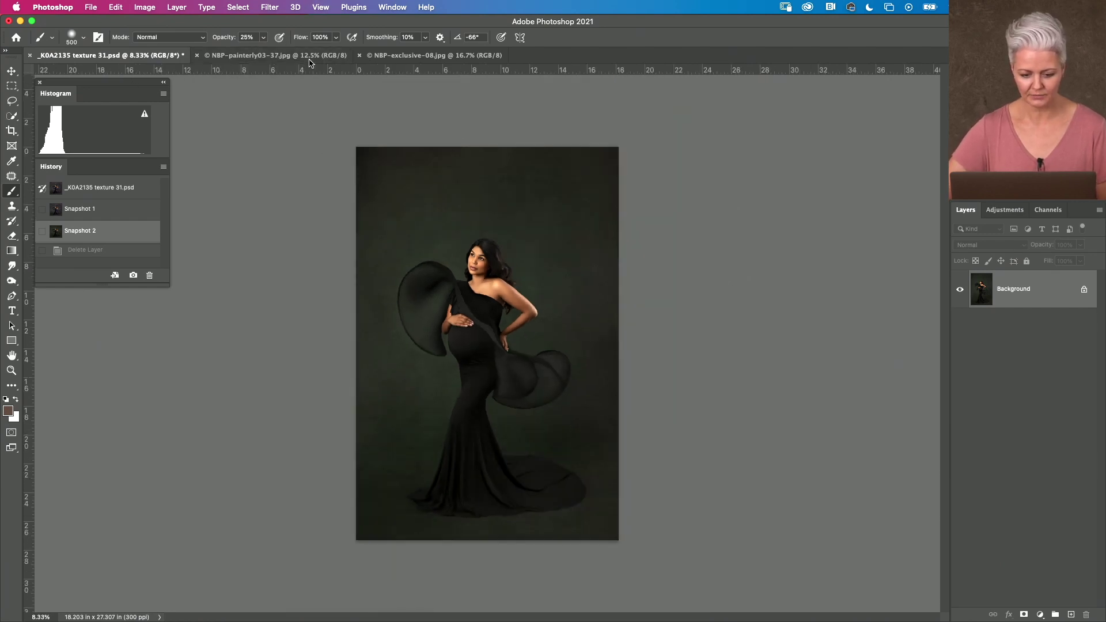
pyautogui.click(339, 56)
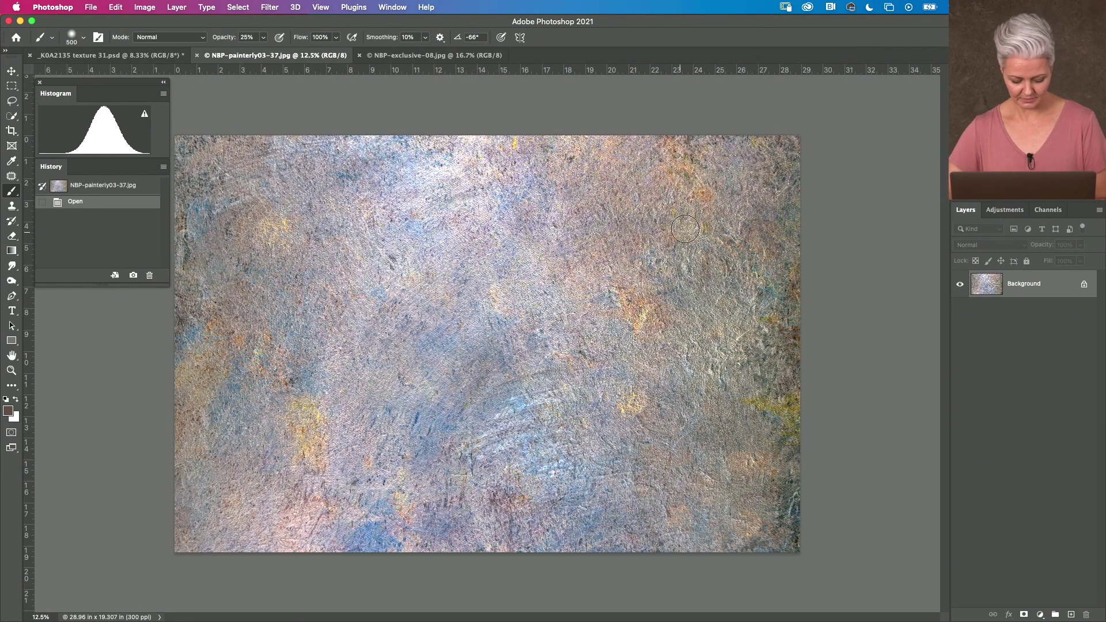
pyautogui.press('super+a')
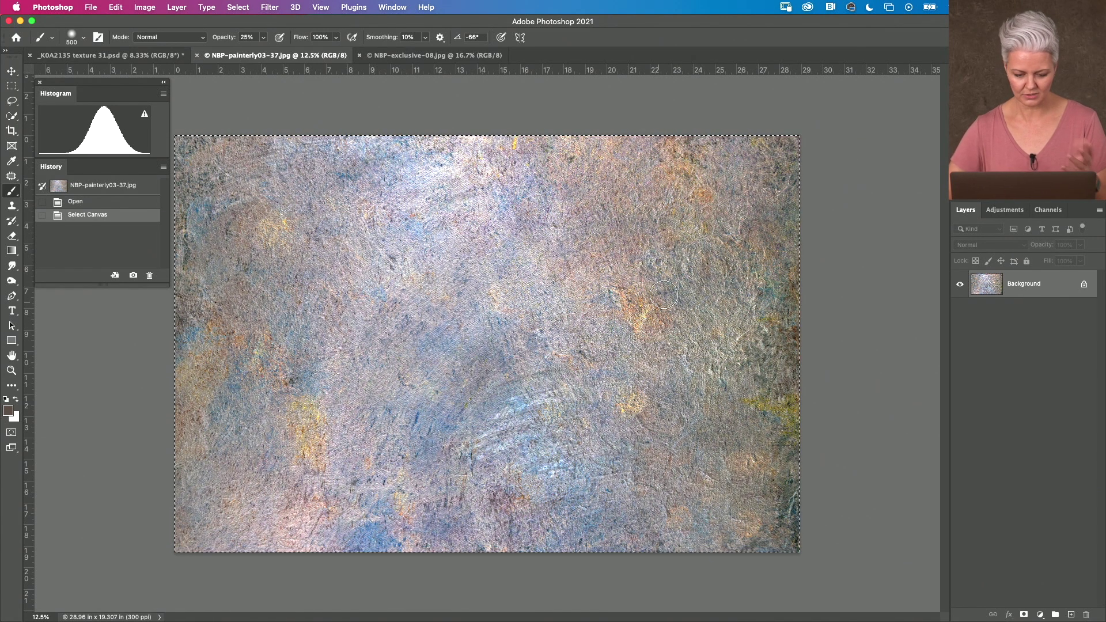
pyautogui.click(93, 55)
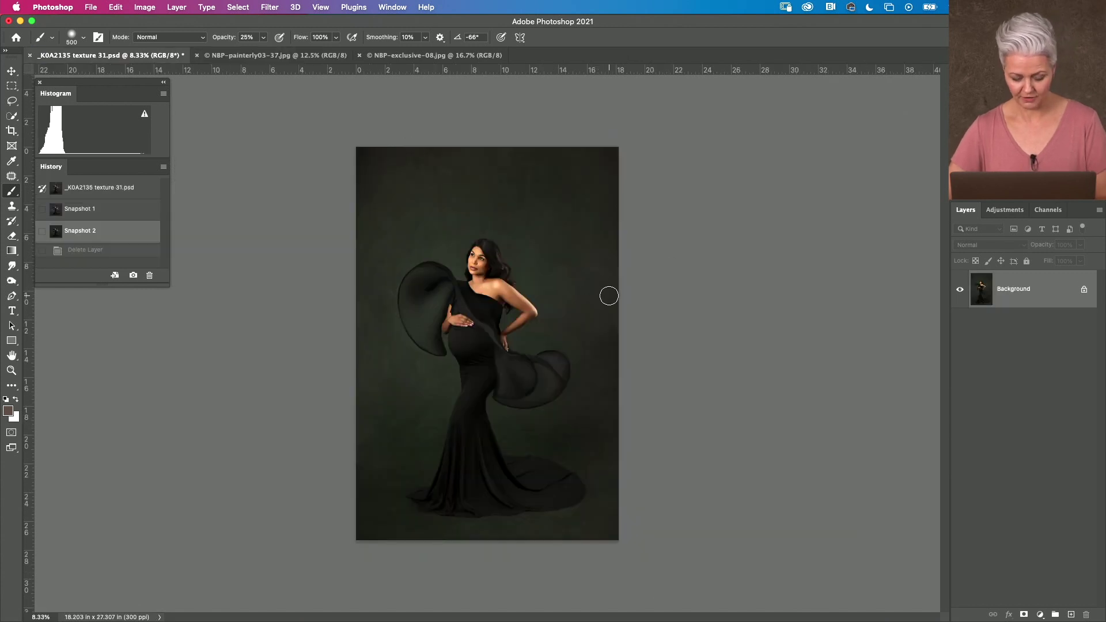
pyautogui.press('super+v')
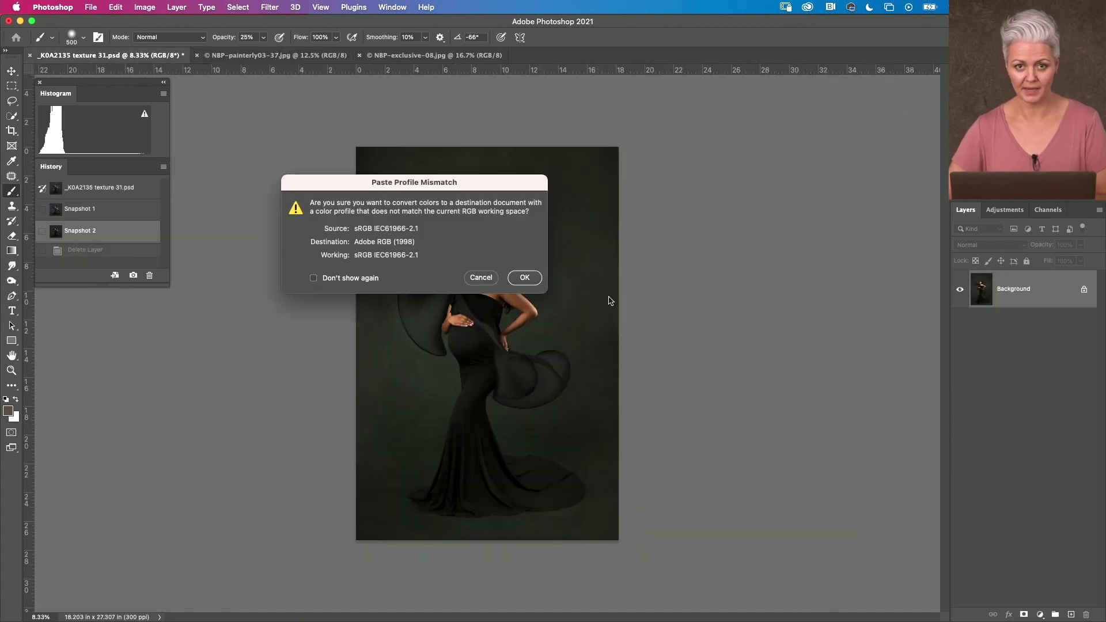
pyautogui.click(524, 278)
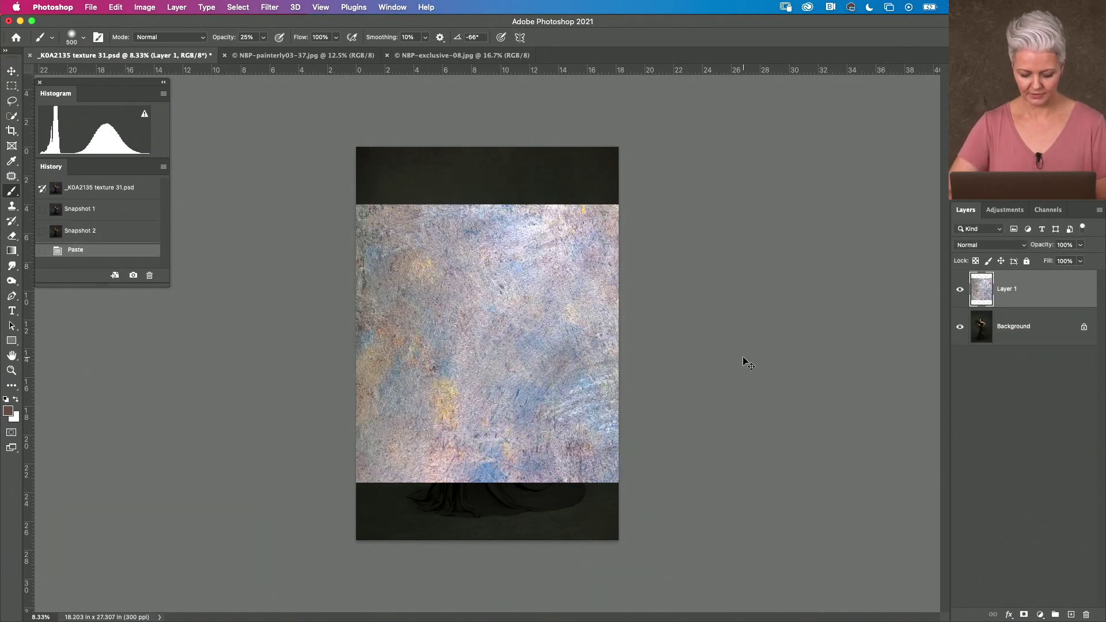
# - Free Transform the texture: rotate it 90° counter-clockwise, reposition and scale it to fit the canvas
pyautogui.press('super+t')
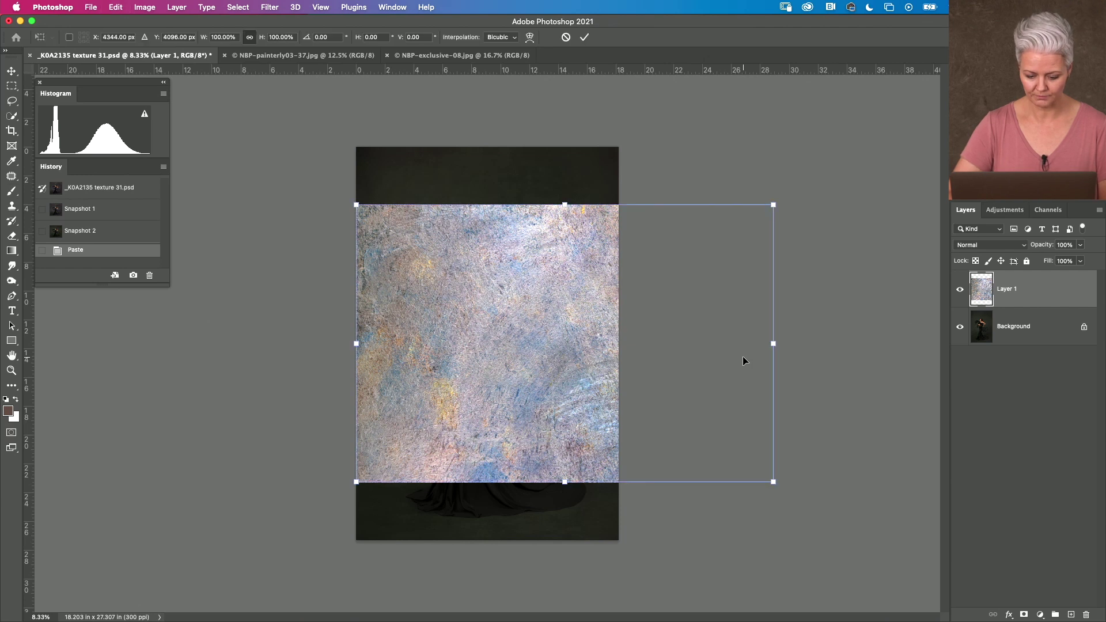
pyautogui.rightClick(547, 268)
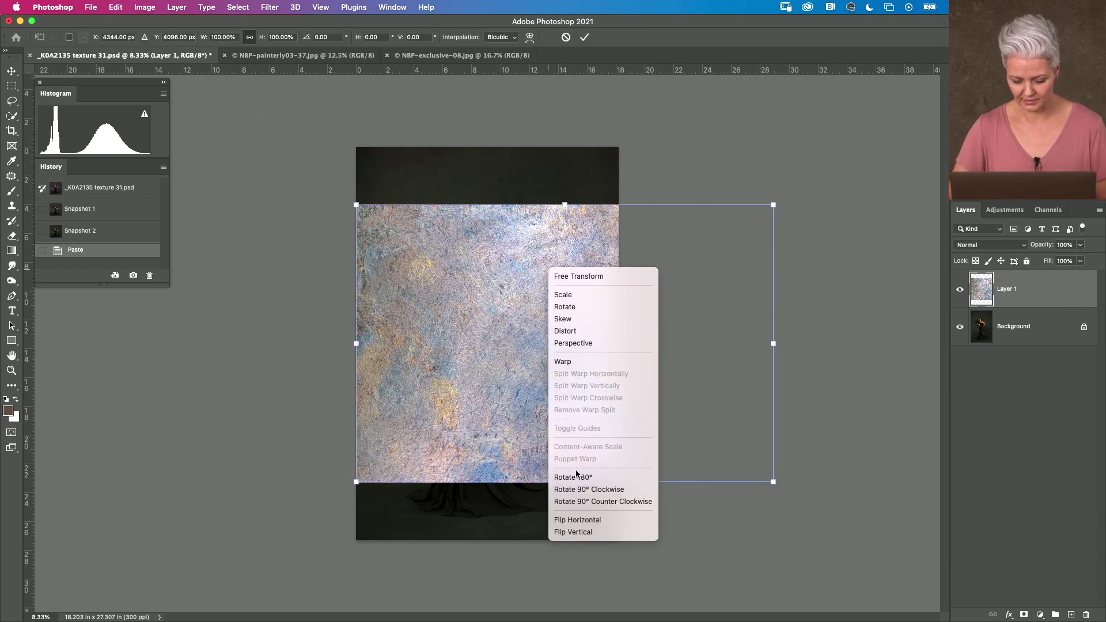
pyautogui.click(571, 502)
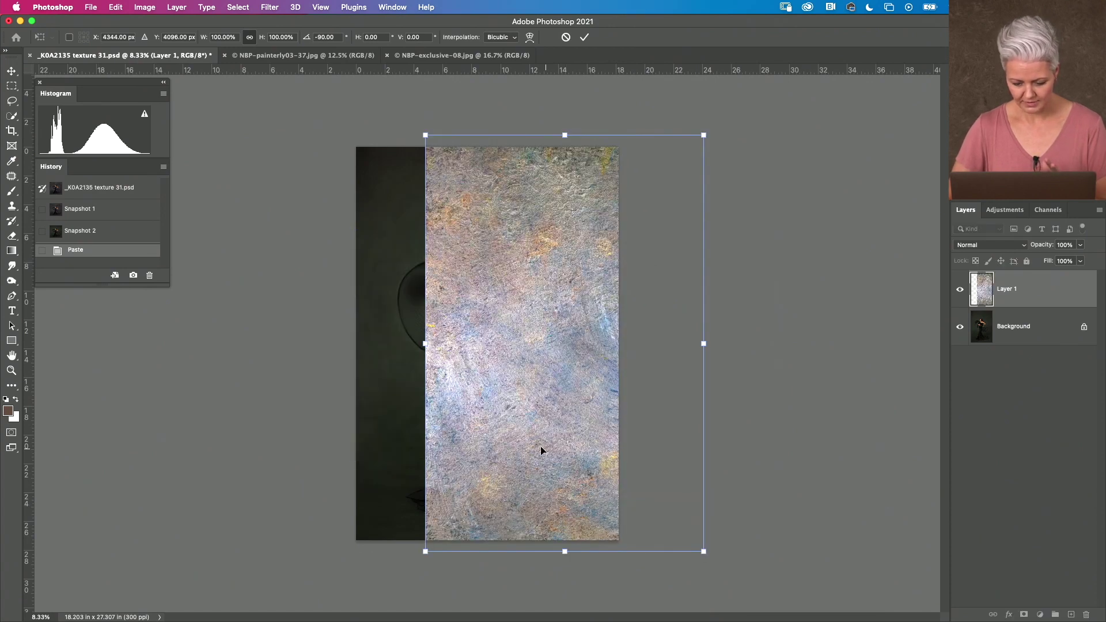
pyautogui.moveTo(538, 448); pyautogui.dragTo(475, 447)
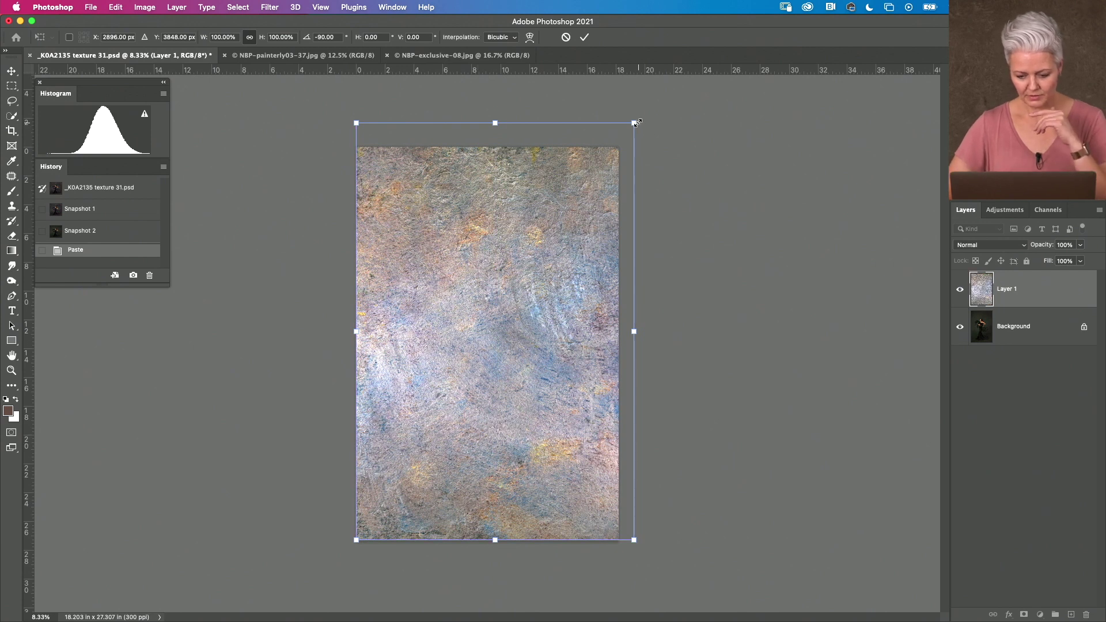
pyautogui.moveTo(634, 123); pyautogui.dragTo(620, 143)
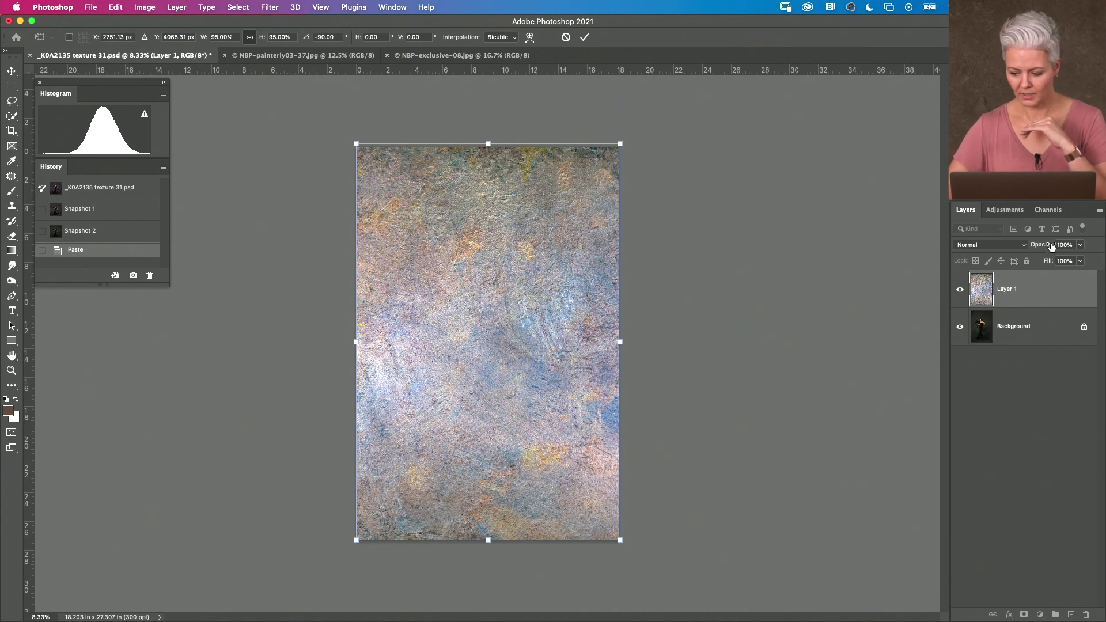
# - Drop Layer 1 to 71% opacity, flip the texture vertically, and commit the transform
pyautogui.moveTo(1043, 248)
pyautogui.mouseDown()
pyautogui.moveTo(1020, 250)
pyautogui.moveTo(1032, 252)
pyautogui.mouseUp()
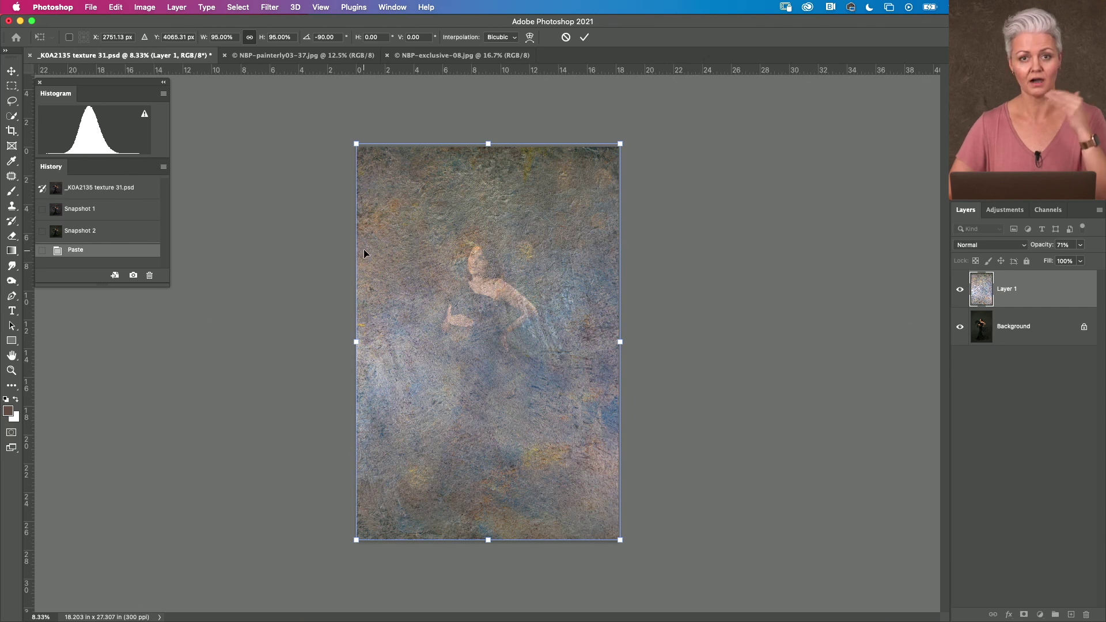
pyautogui.rightClick(412, 293)
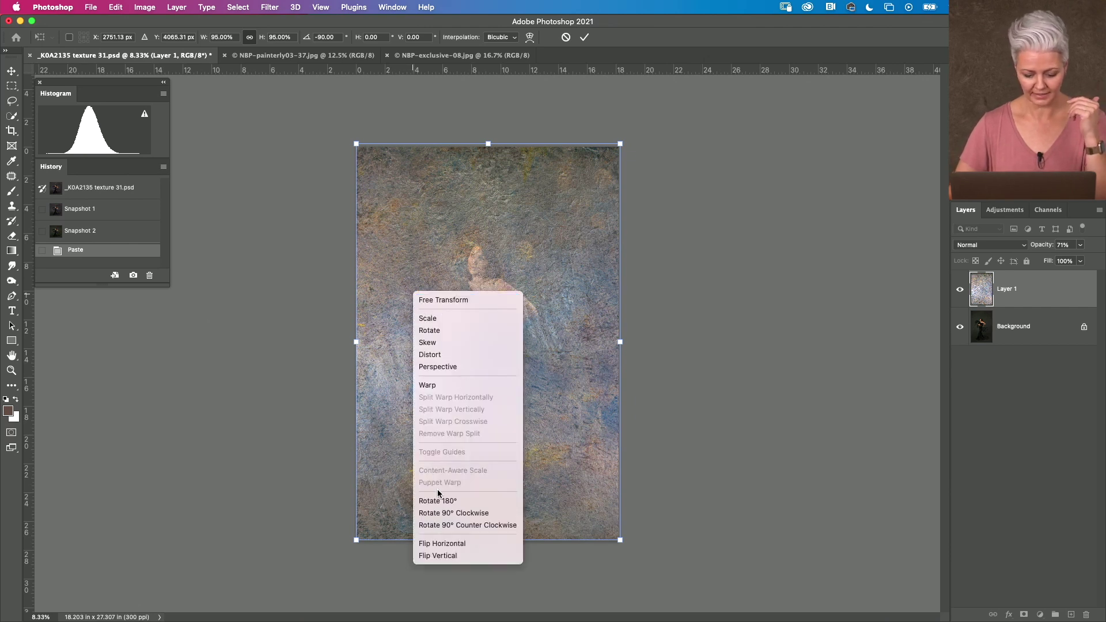
pyautogui.click(442, 556)
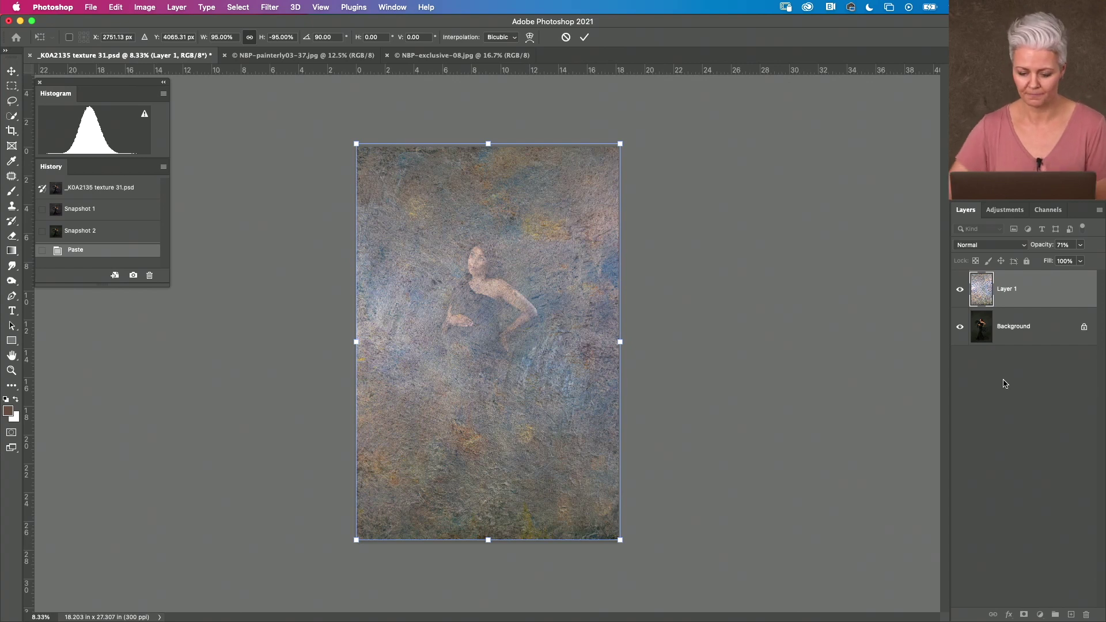
pyautogui.press('Return')
pyautogui.press('b')
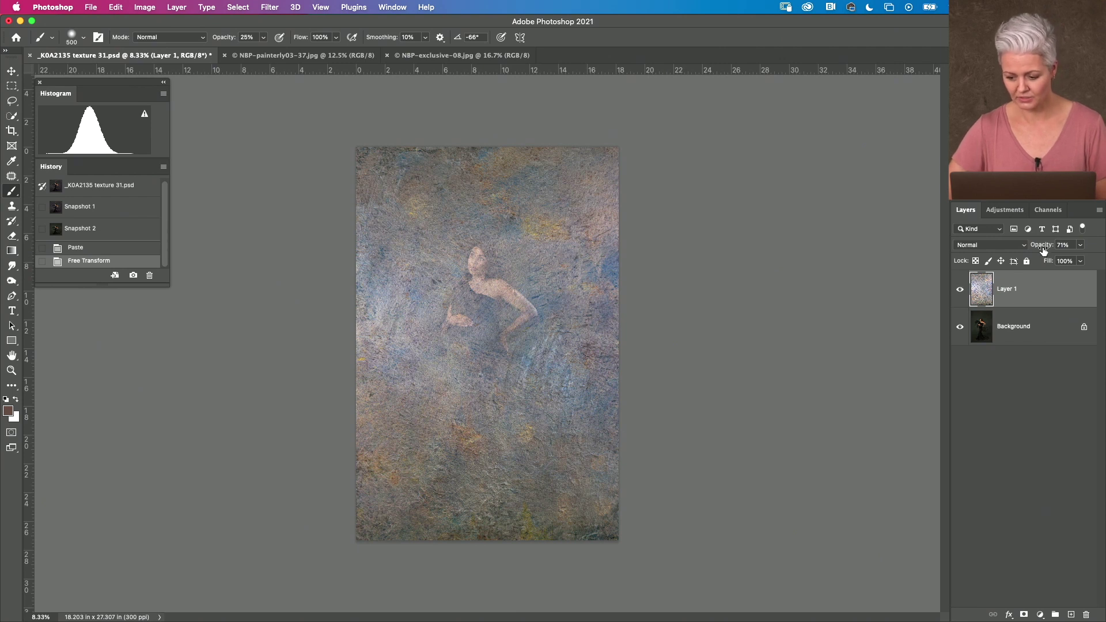
# - Set Layer 1 to 100% opacity with the Soft Light blend mode
pyautogui.moveTo(1043, 250); pyautogui.dragTo(1013, 248)
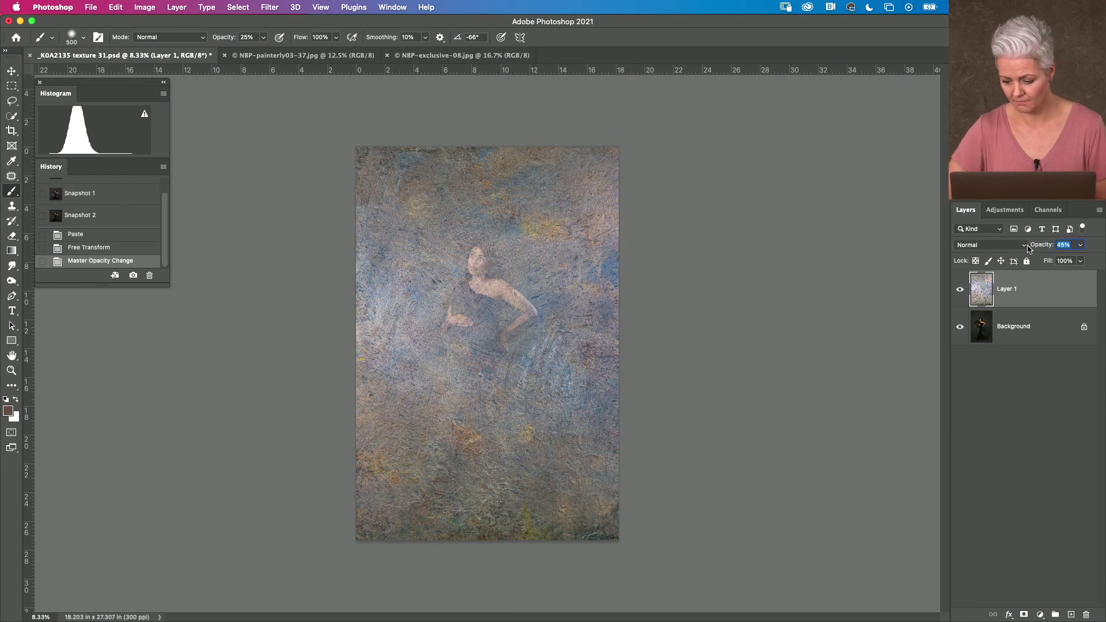
pyautogui.write('100')
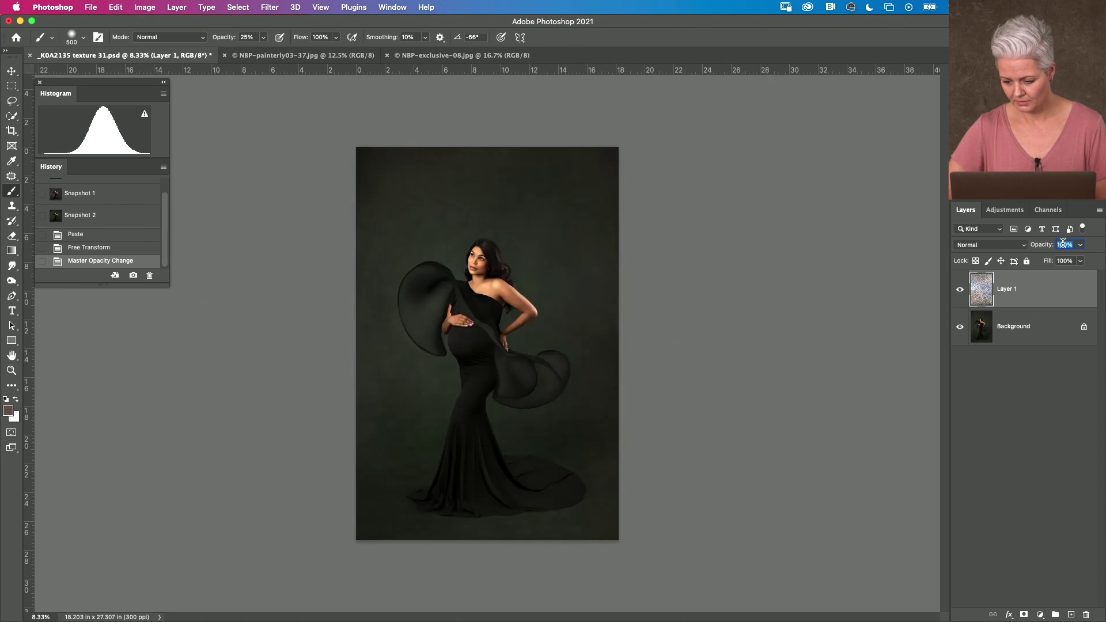
pyautogui.press('Return')
pyautogui.click(984, 246)
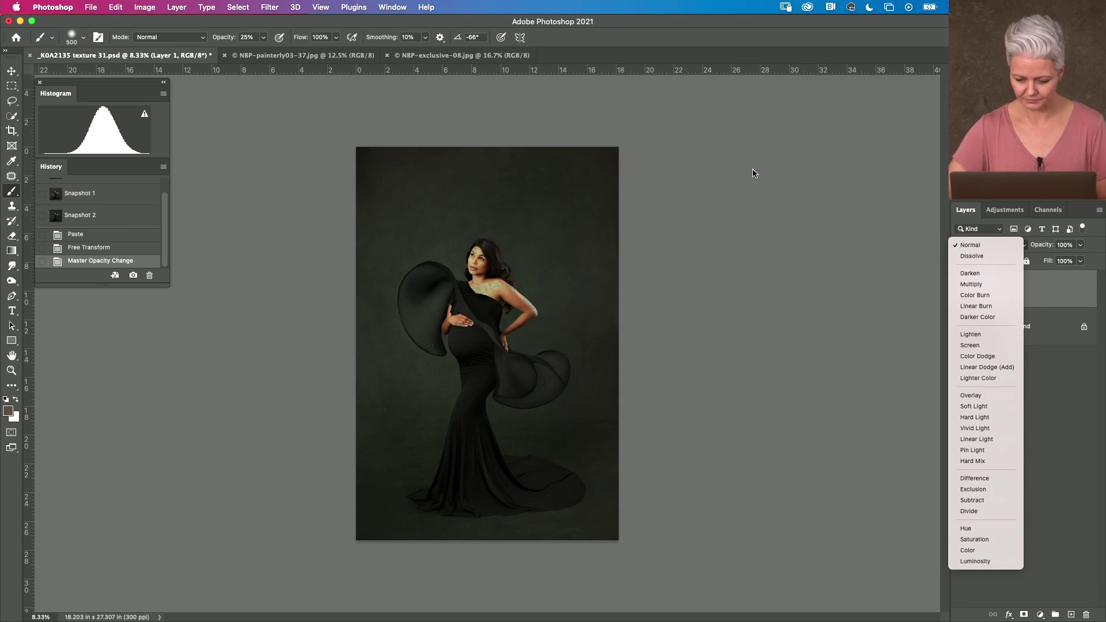
pyautogui.click(752, 223)
pyautogui.press('super+equal')
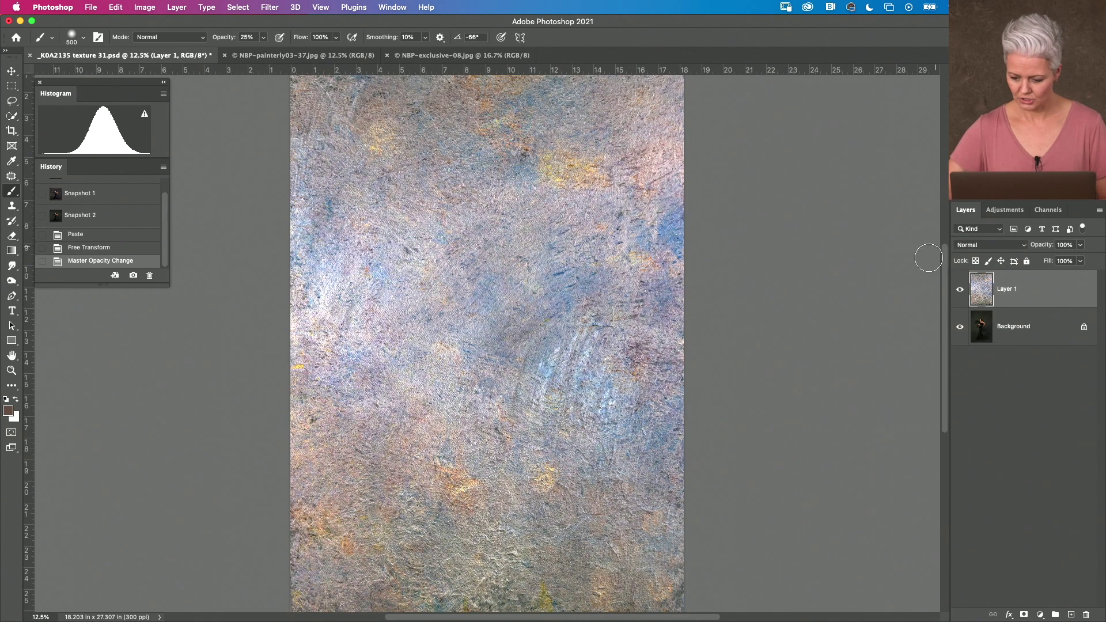
pyautogui.click(990, 245)
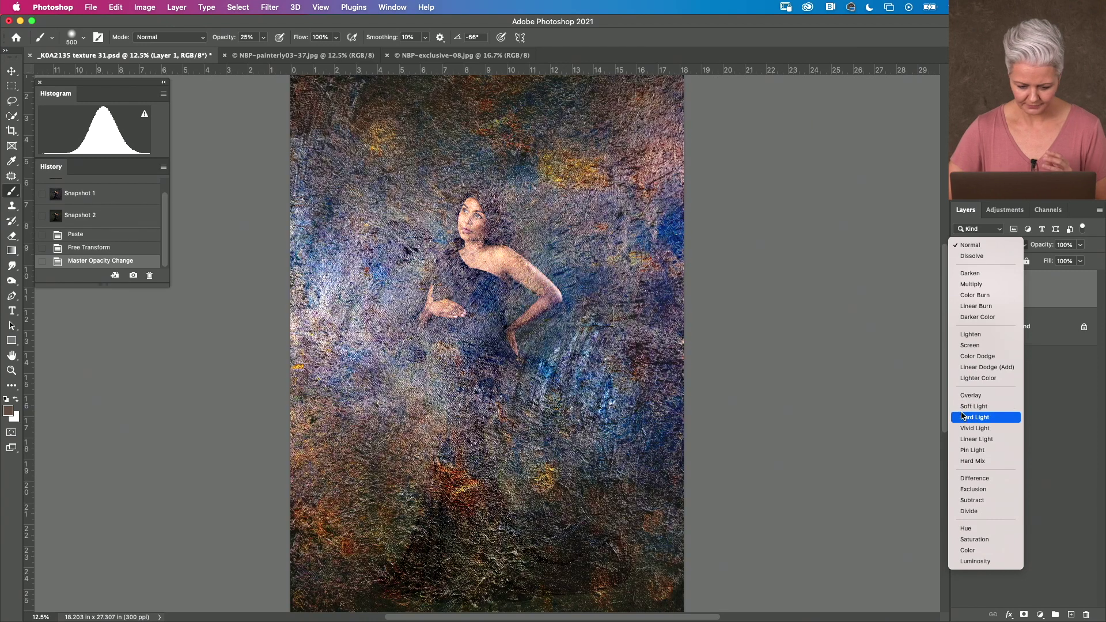
pyautogui.click(970, 410)
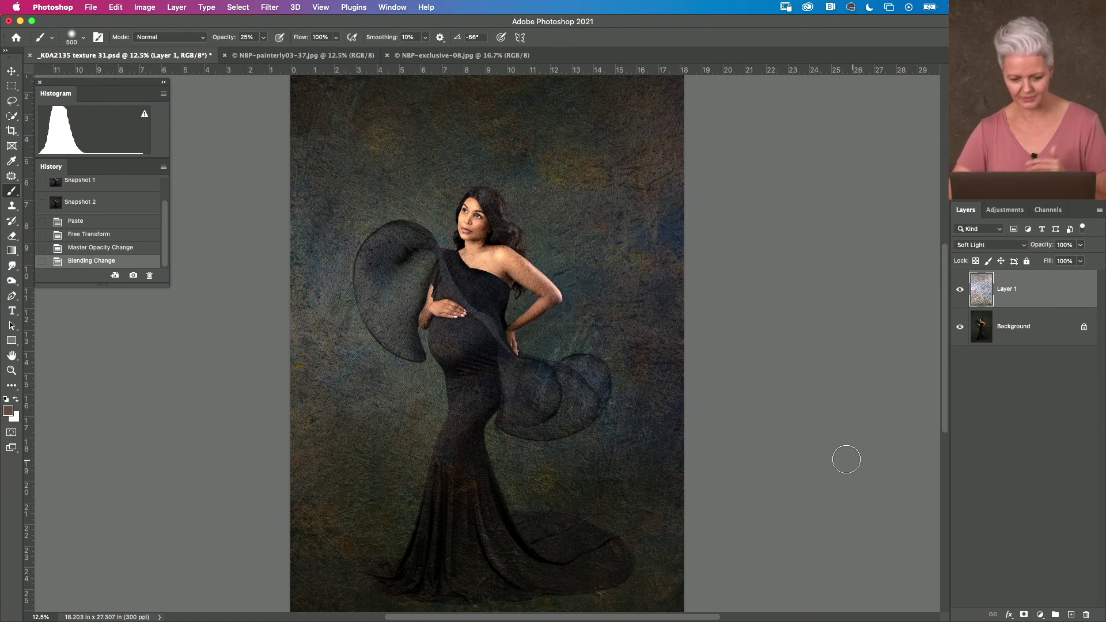
# - Zoom in on the model and toggle Layer 1's visibility to compare the texture effect
pyautogui.press('super+equal')
pyautogui.press('super+equal')
pyautogui.moveTo(601, 377); pyautogui.dragTo(605, 515)
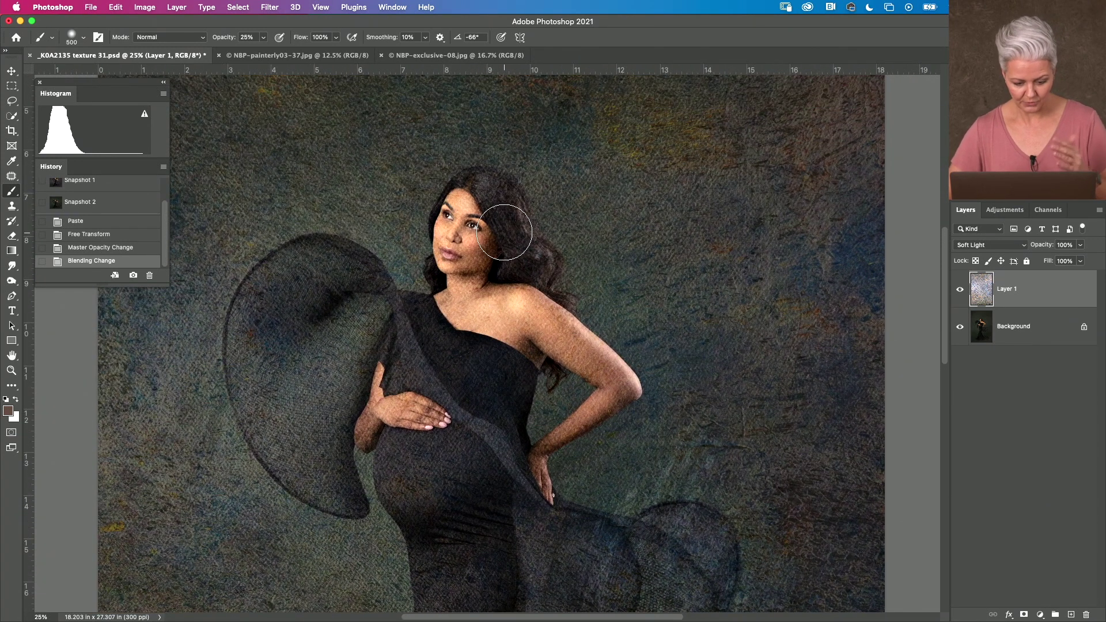
pyautogui.press('super+minus')
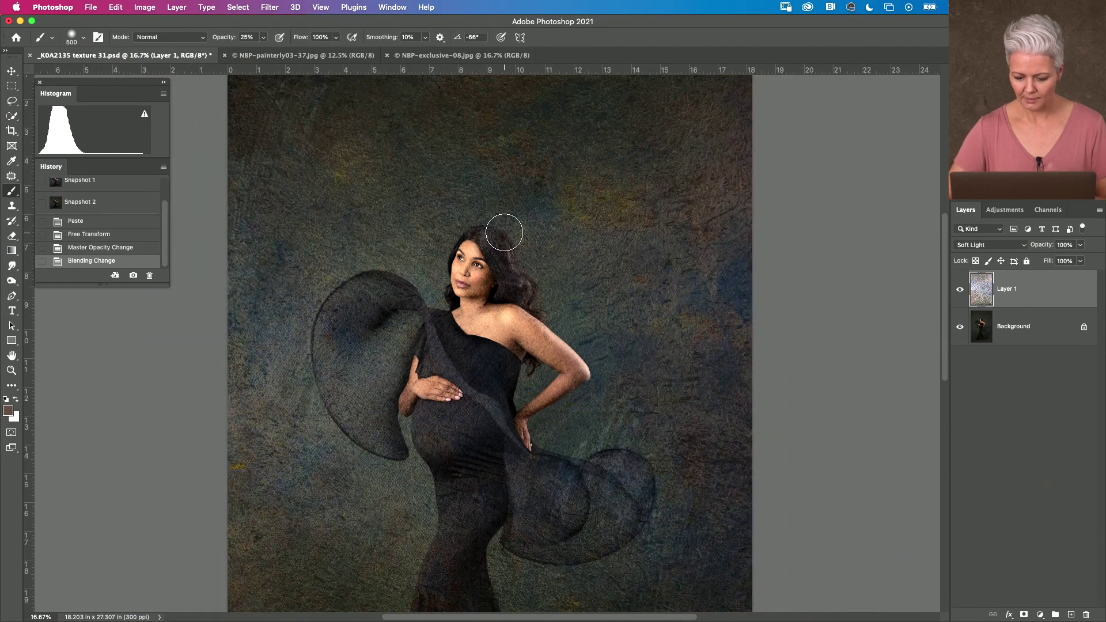
pyautogui.click(960, 290)
pyautogui.click(961, 290)
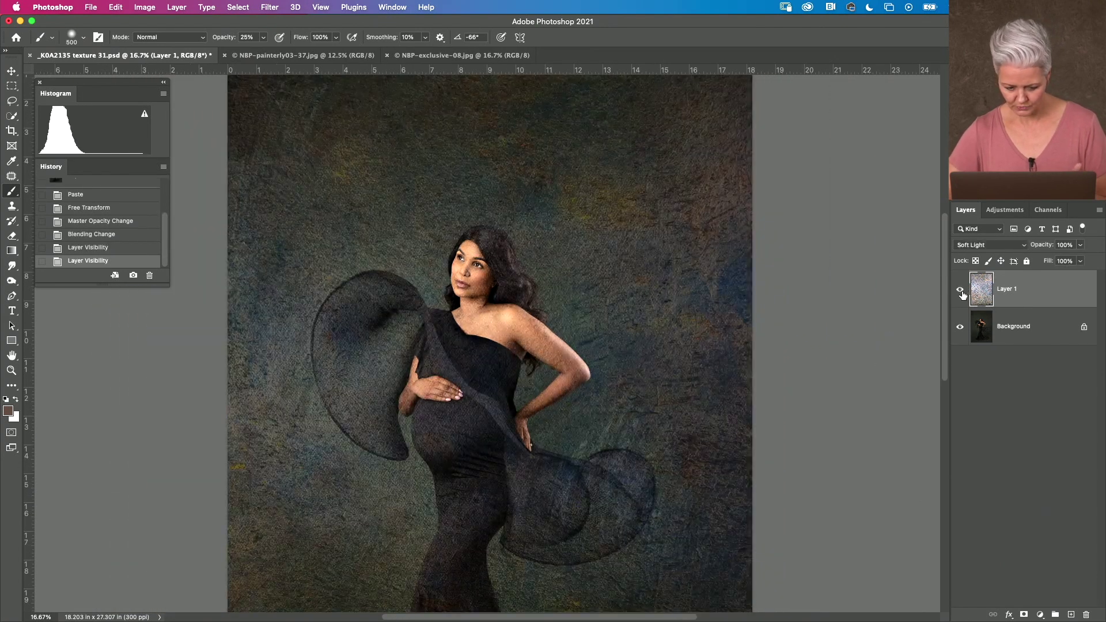
pyautogui.click(961, 290)
pyautogui.click(961, 291)
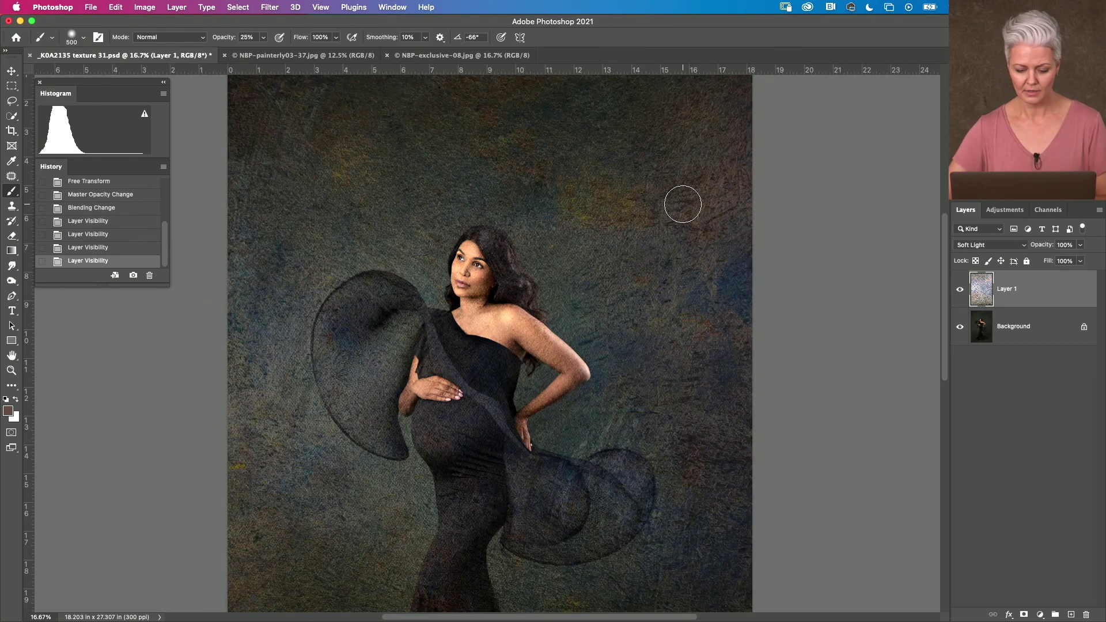
pyautogui.moveTo(520, 342); pyautogui.dragTo(517, 219)
# - Run Select Subject on the Background layer using the Quick Selection tool
pyautogui.click(1012, 328)
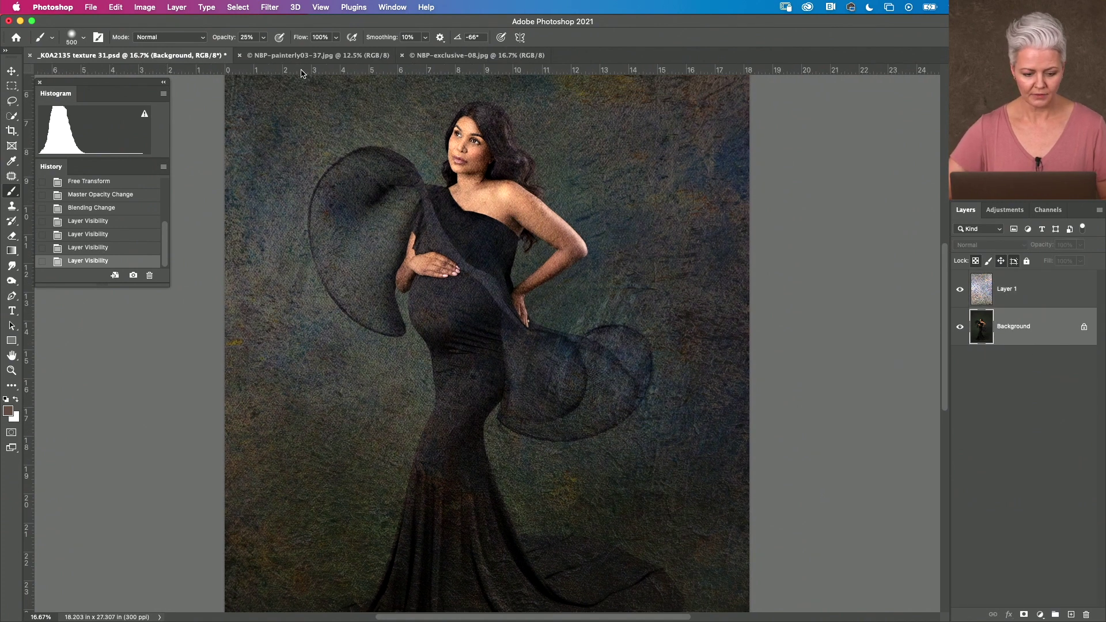
pyautogui.click(11, 116)
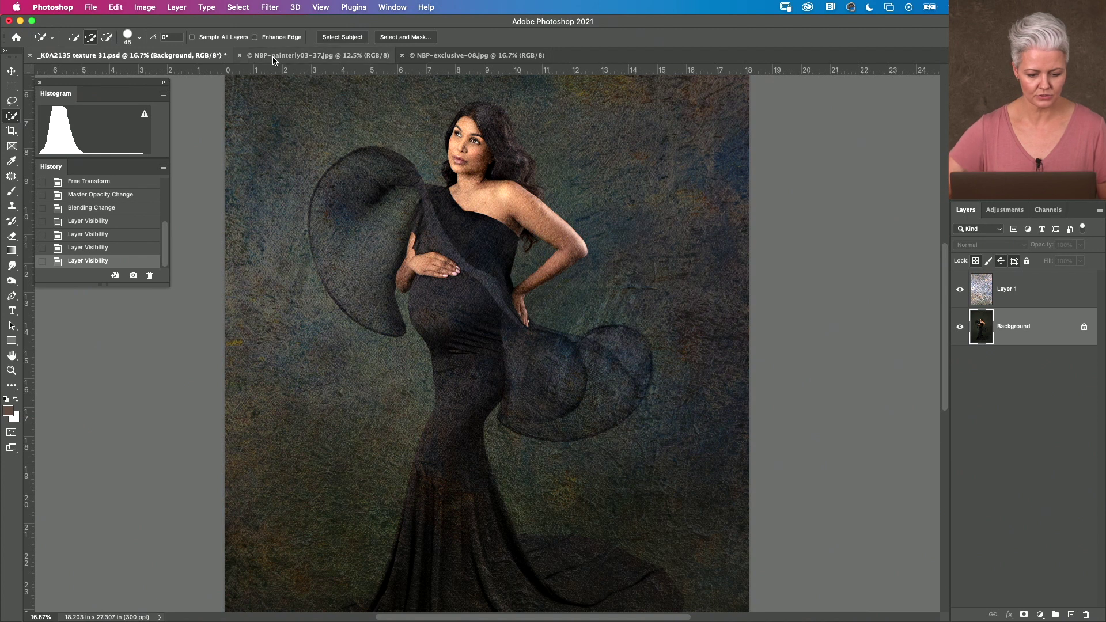
pyautogui.click(344, 38)
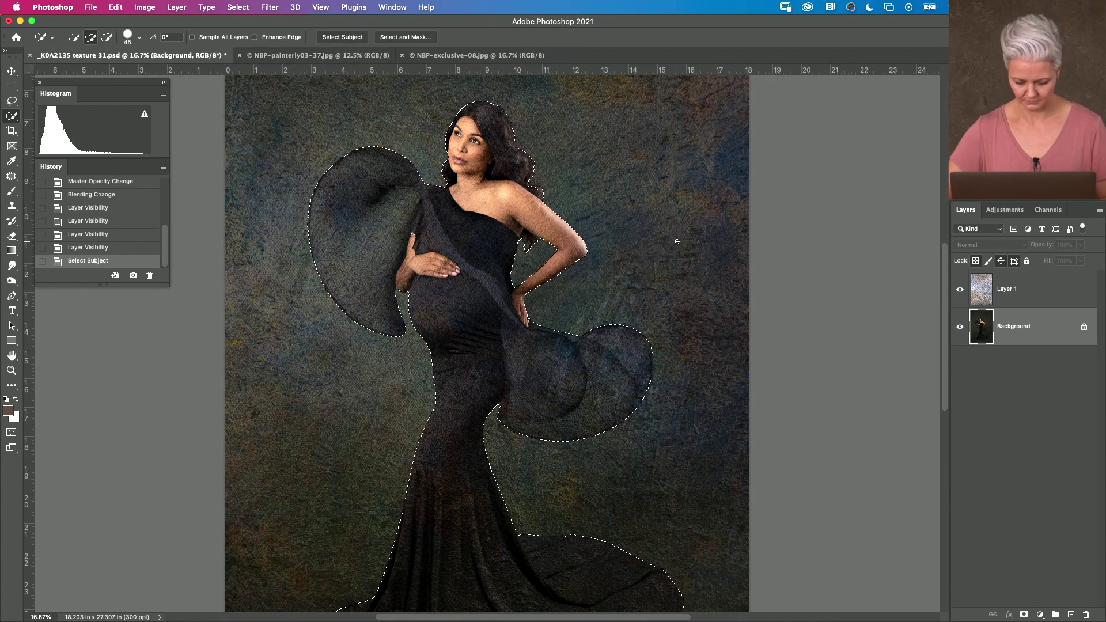
# - Apply a 1000-pixel Gaussian Blur to Layer 1 inside the subject selection
pyautogui.press('super+minus')
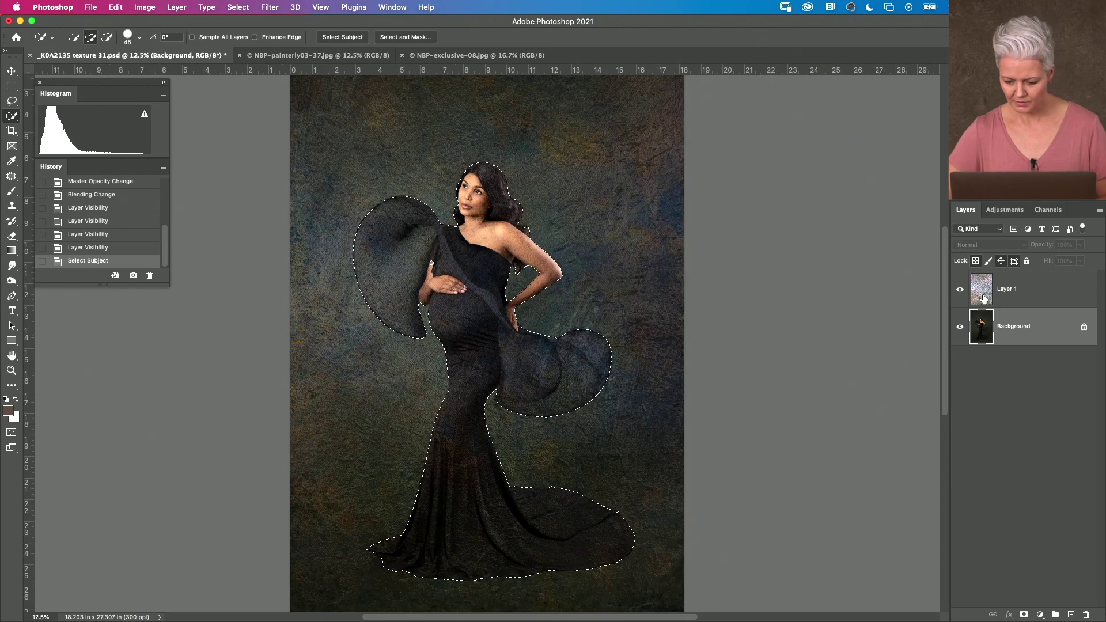
pyautogui.click(984, 299)
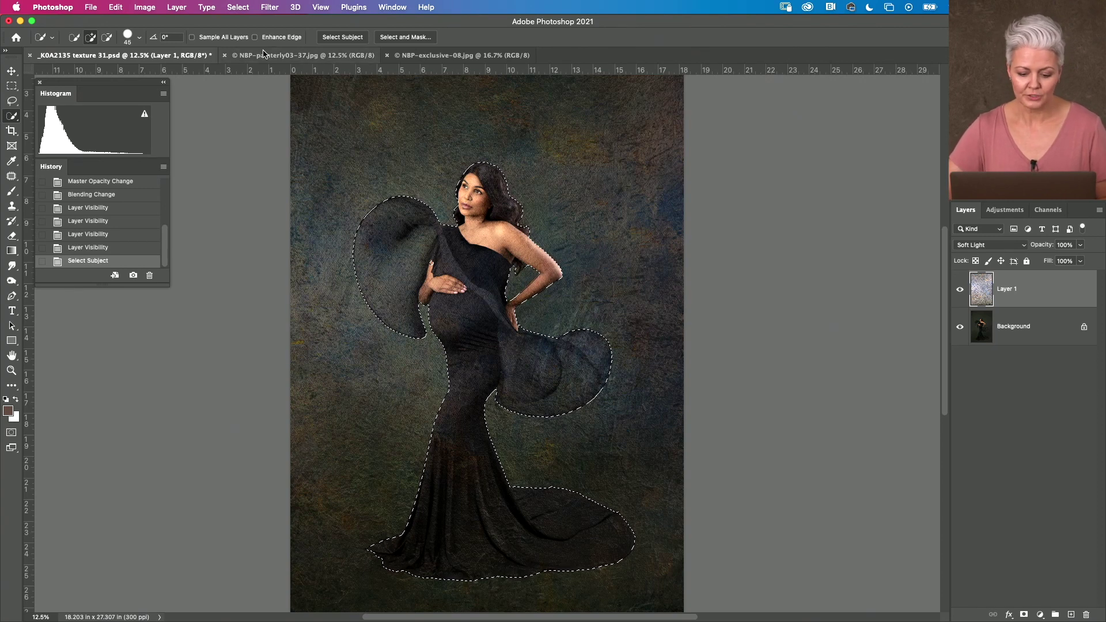
pyautogui.click(270, 8)
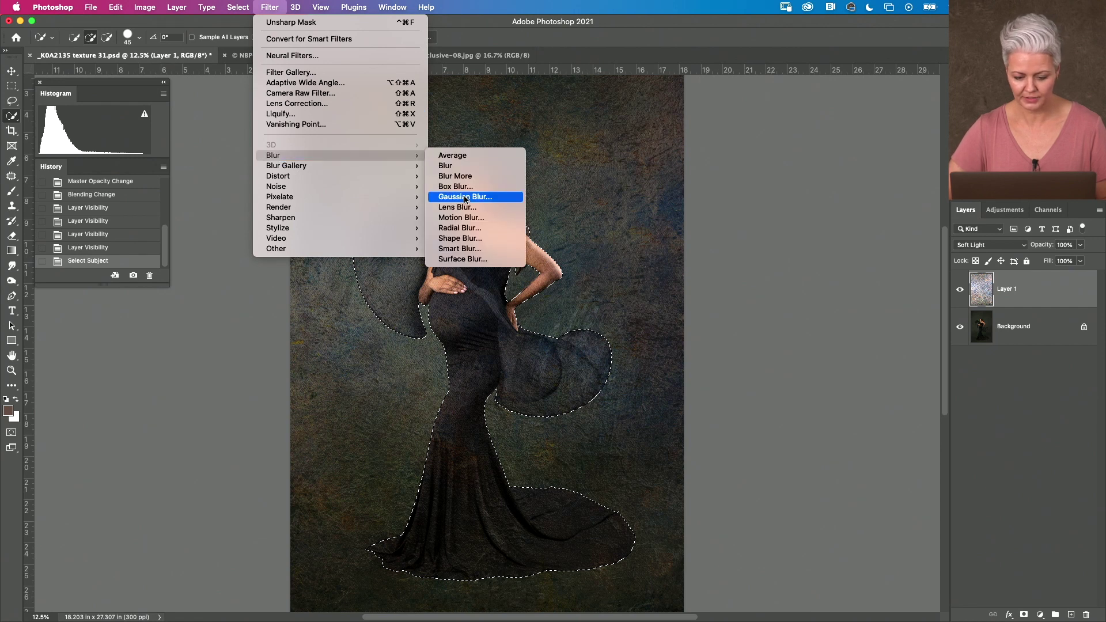
pyautogui.click(497, 199)
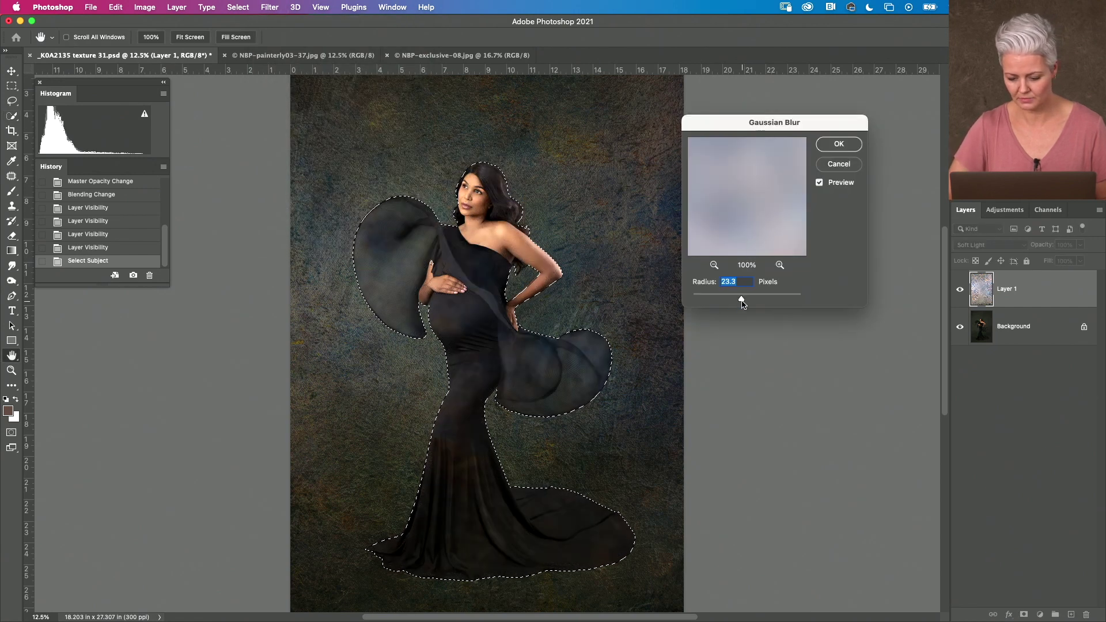
pyautogui.moveTo(741, 299); pyautogui.dragTo(847, 298)
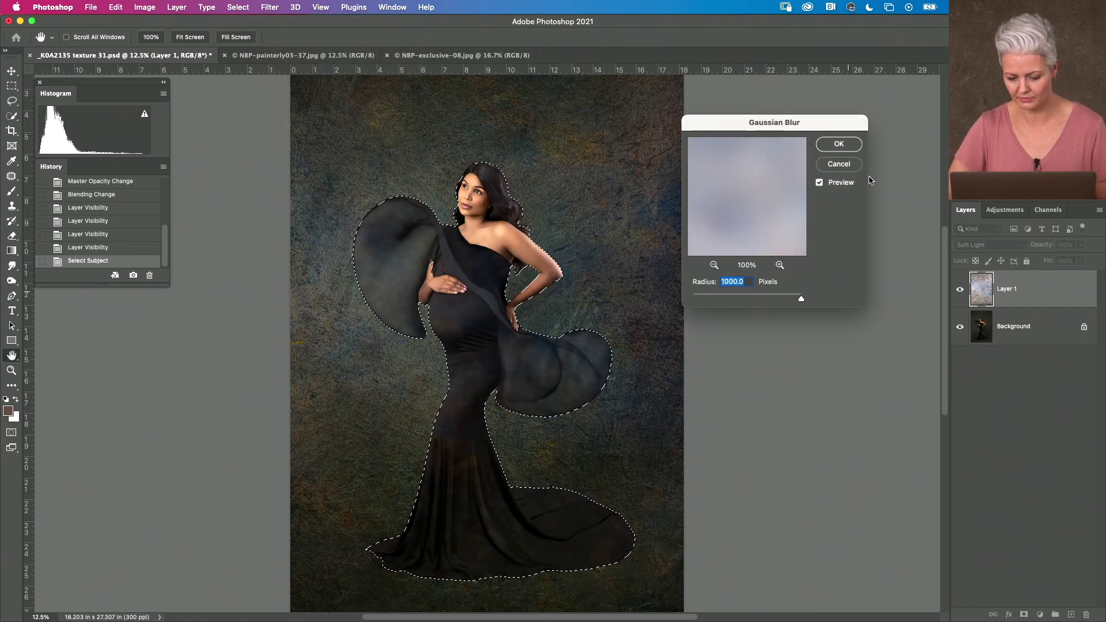
pyautogui.click(832, 148)
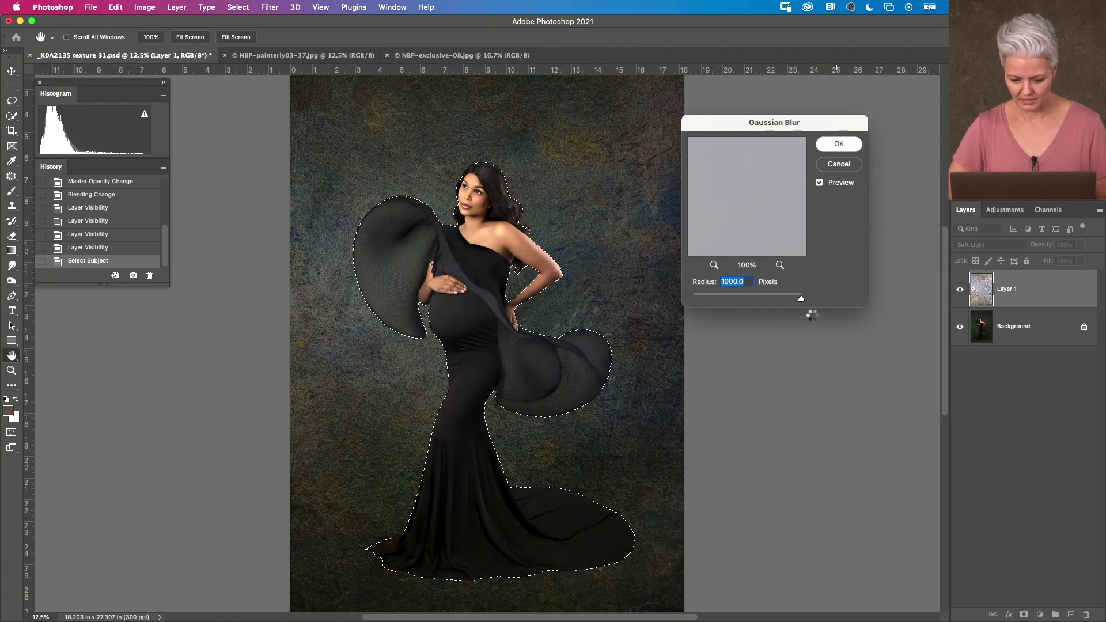
pyautogui.press('super+d')
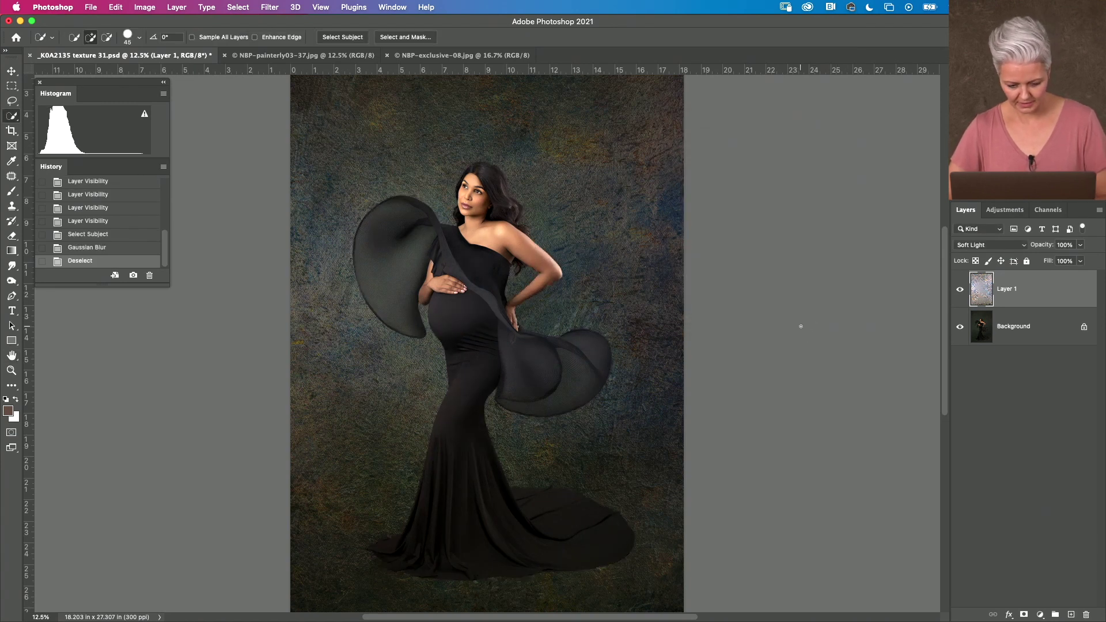
pyautogui.press('super+equal')
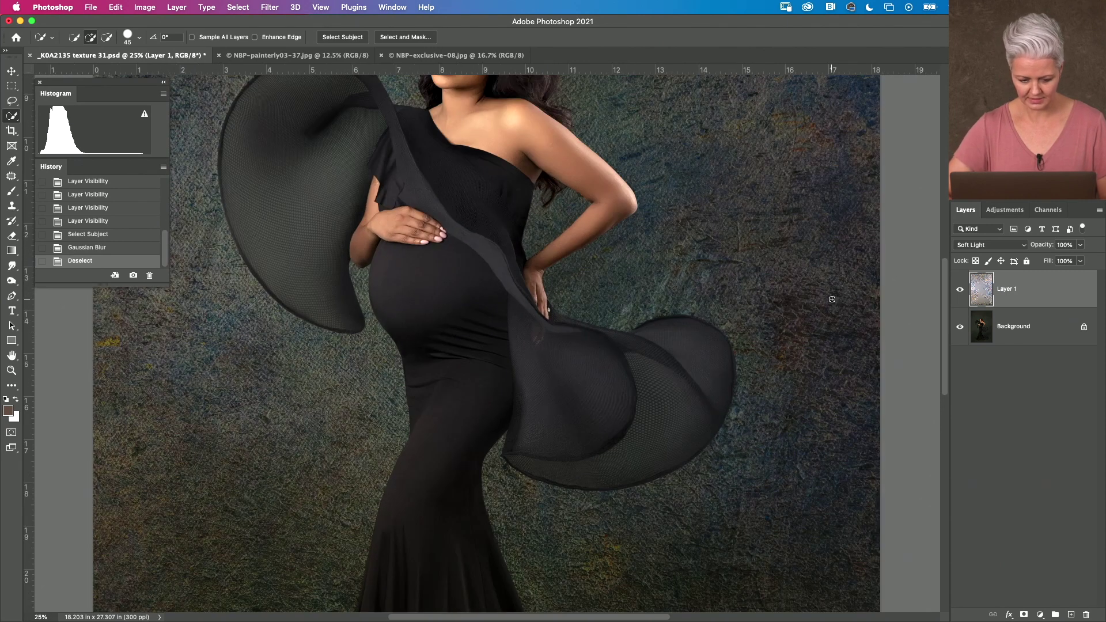
pyautogui.scroll(5, 632, 370)
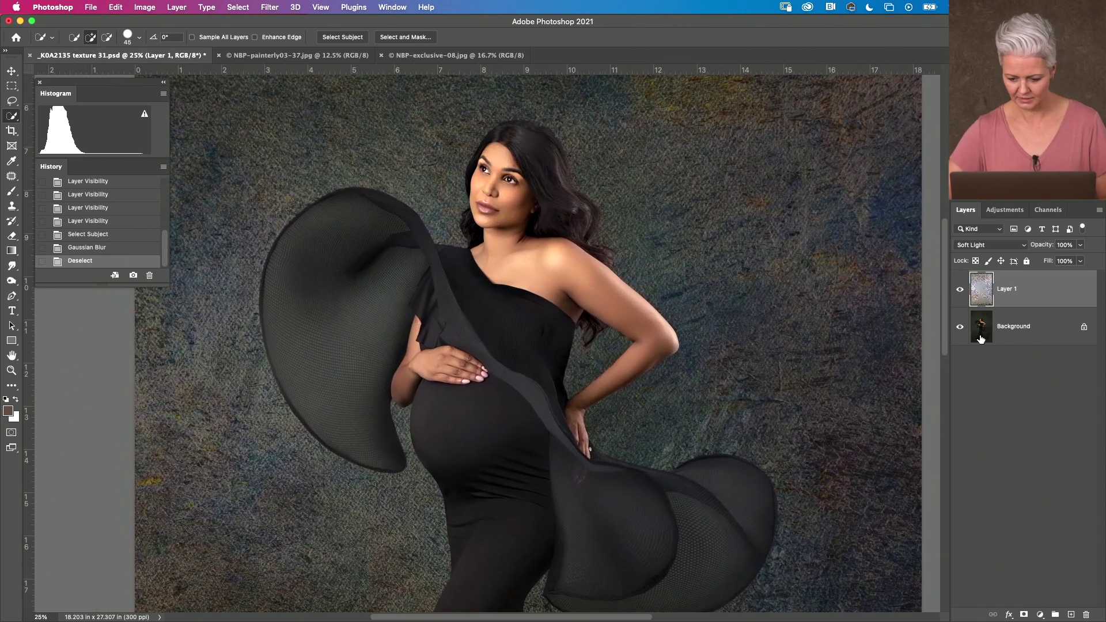
pyautogui.click(960, 289)
pyautogui.click(960, 289)
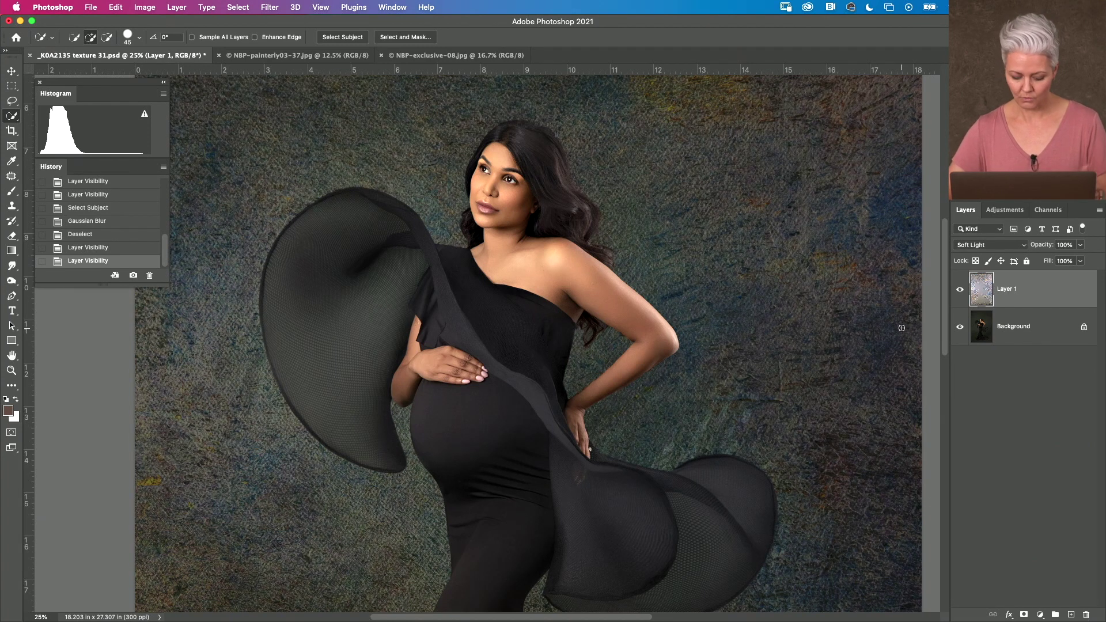
pyautogui.press('super+minus')
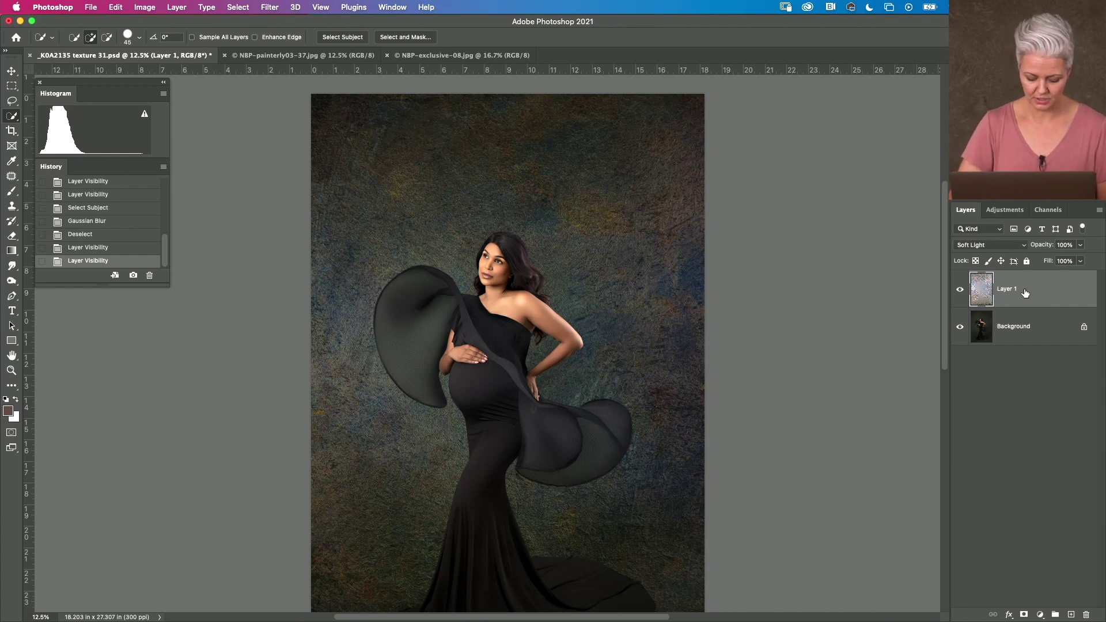
pyautogui.hotkey('ctrl', 'u')
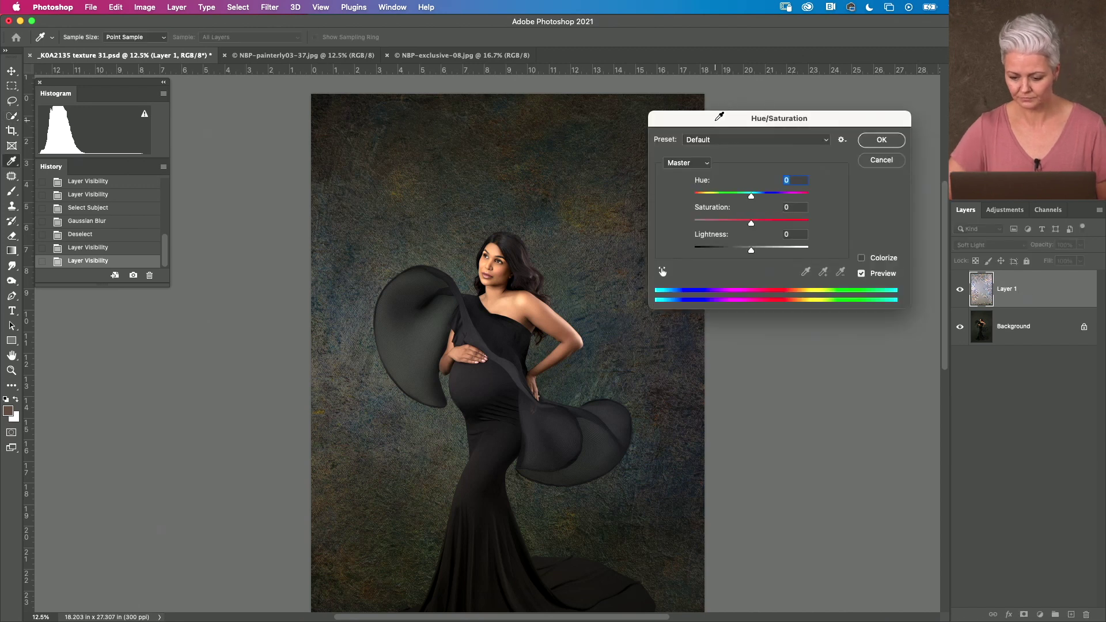
pyautogui.moveTo(716, 116); pyautogui.dragTo(797, 64)
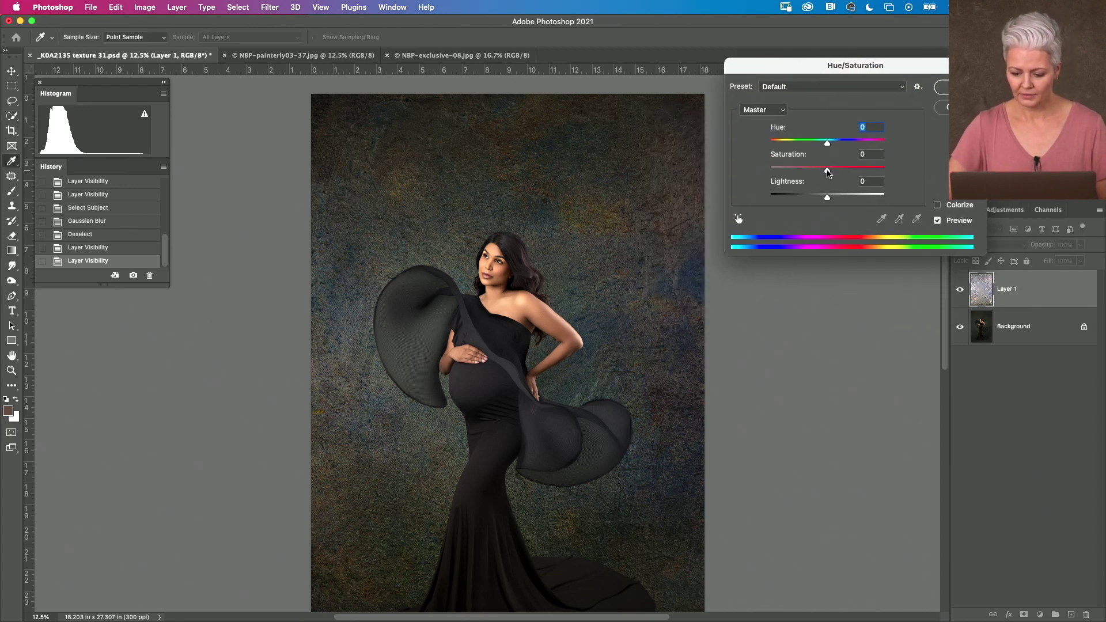
pyautogui.moveTo(828, 171); pyautogui.dragTo(766, 176)
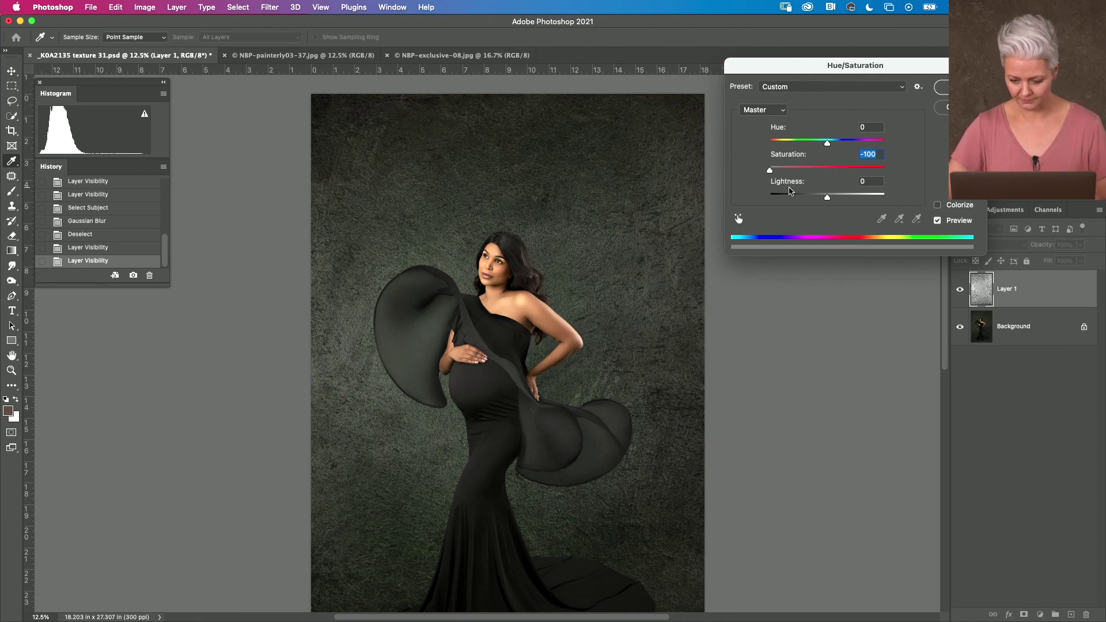
pyautogui.write('0')
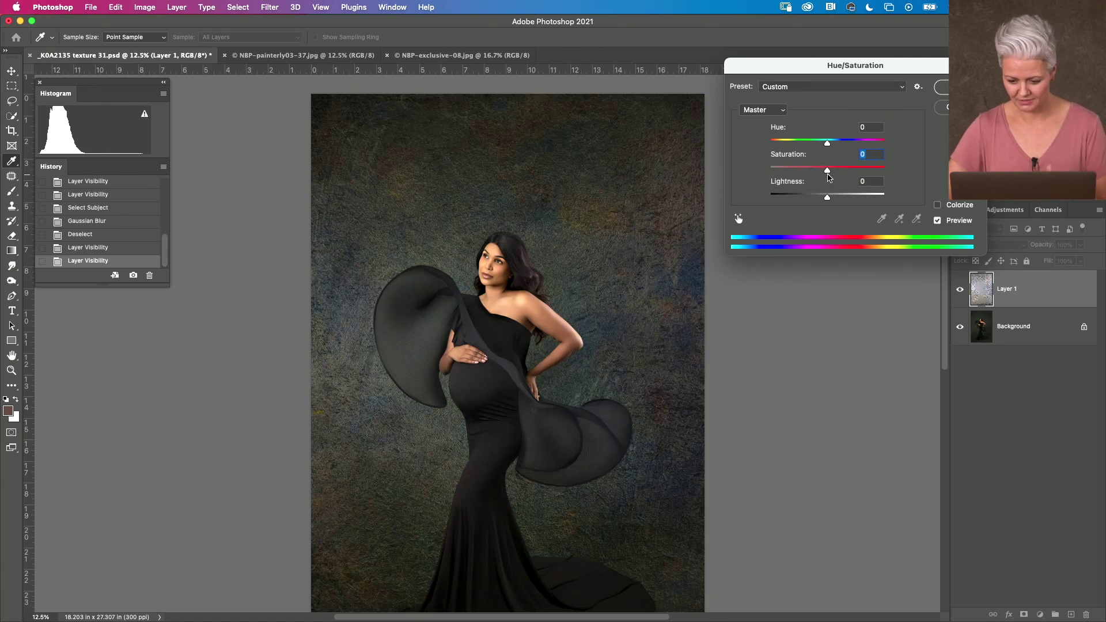
pyautogui.moveTo(828, 171); pyautogui.dragTo(860, 171)
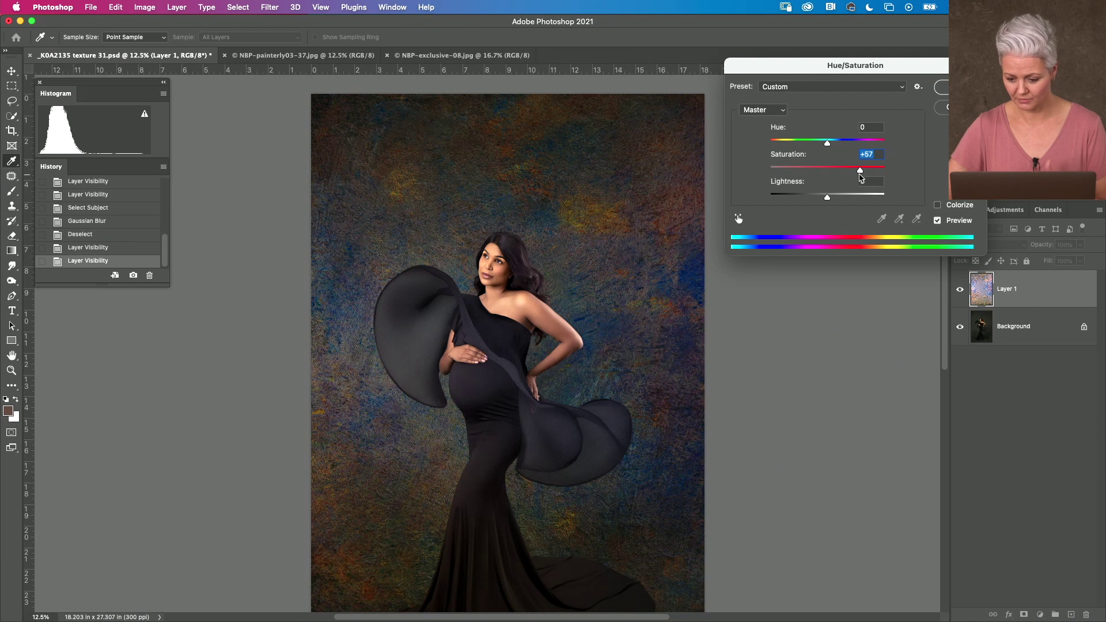
pyautogui.moveTo(860, 171)
pyautogui.mouseDown()
pyautogui.moveTo(827, 176)
pyautogui.moveTo(814, 147)
pyautogui.moveTo(792, 148)
pyautogui.moveTo(871, 153)
pyautogui.mouseUp()
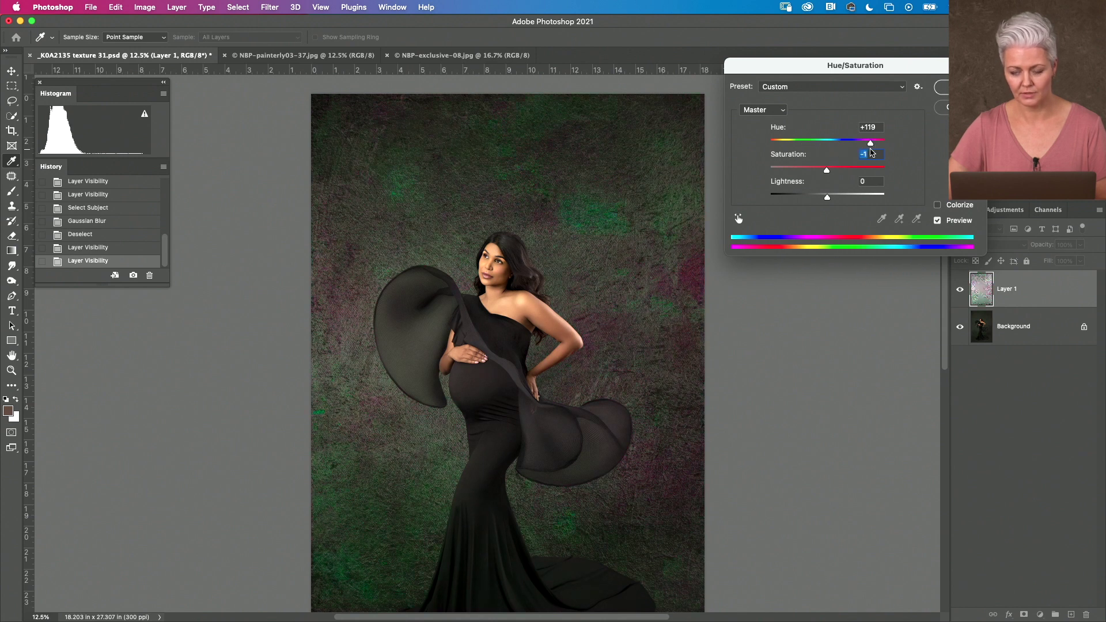
pyautogui.moveTo(828, 197)
pyautogui.mouseDown()
pyautogui.moveTo(814, 200)
pyautogui.moveTo(844, 198)
pyautogui.mouseUp()
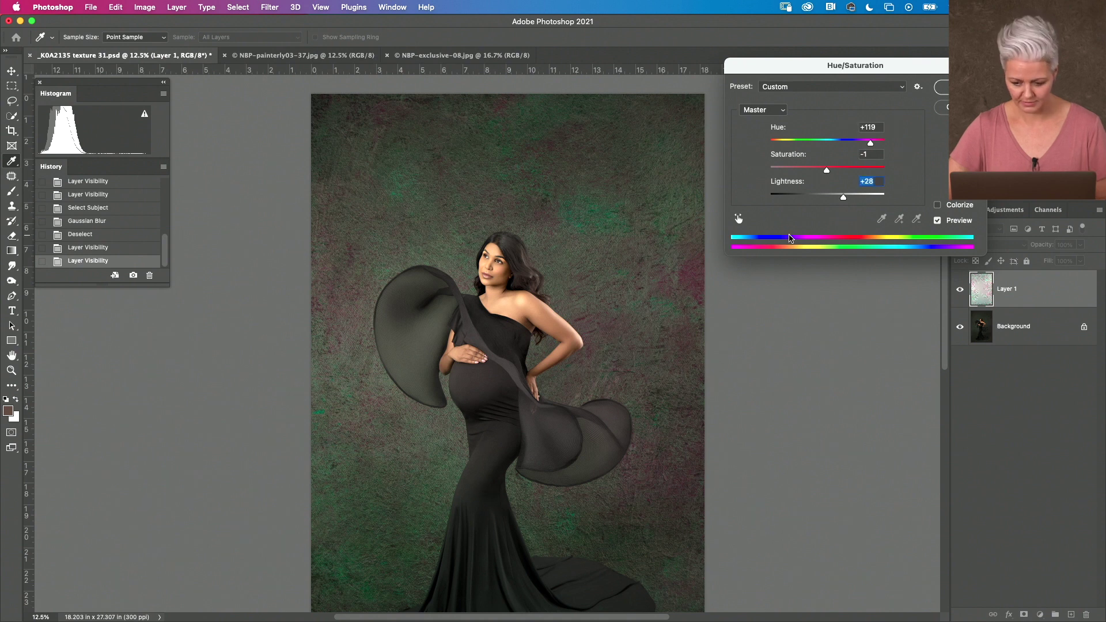
pyautogui.write('0')
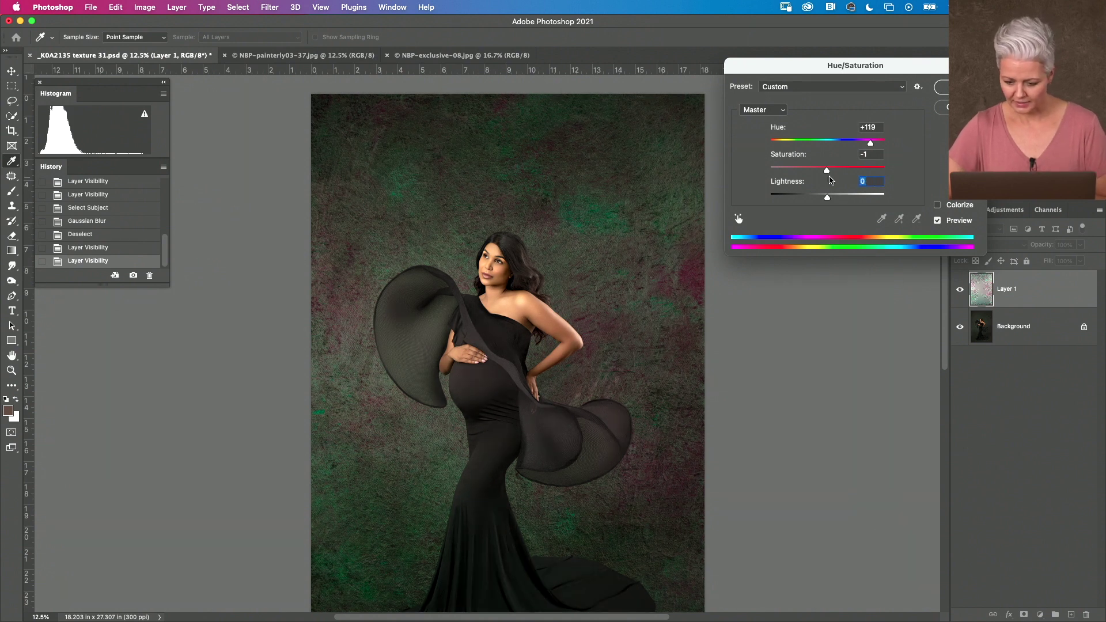
pyautogui.click(875, 129)
pyautogui.write('0')
pyautogui.click(869, 156)
pyautogui.write('0')
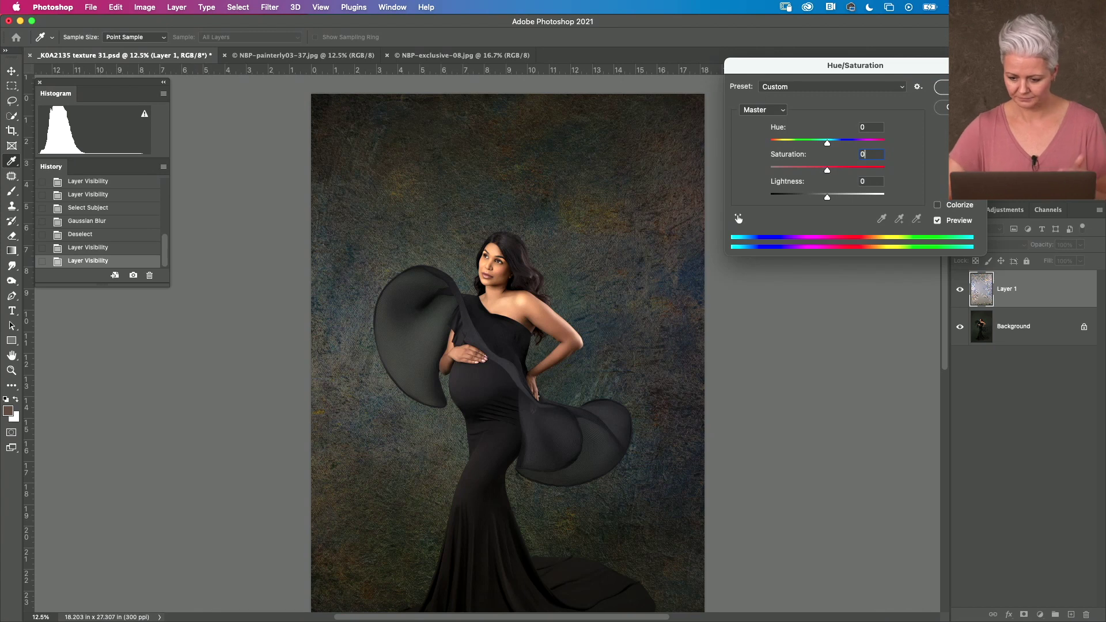
pyautogui.press('Return')
pyautogui.press('w')
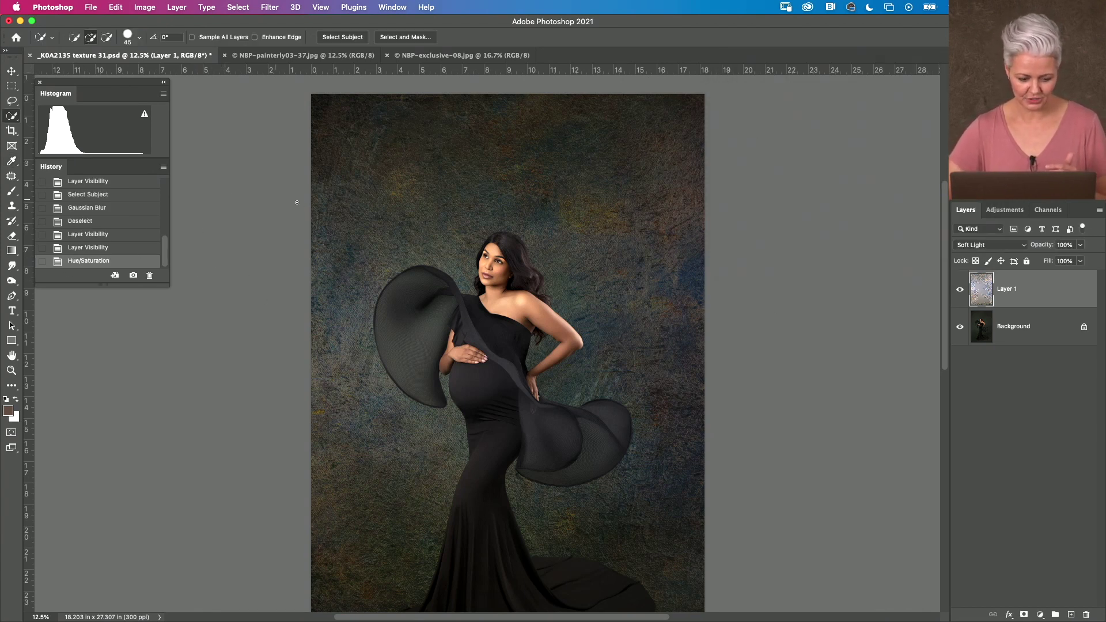
# - Revert to the Gaussian Blur history state, undo a trial clear of the subject, and deselect
pyautogui.click(92, 211)
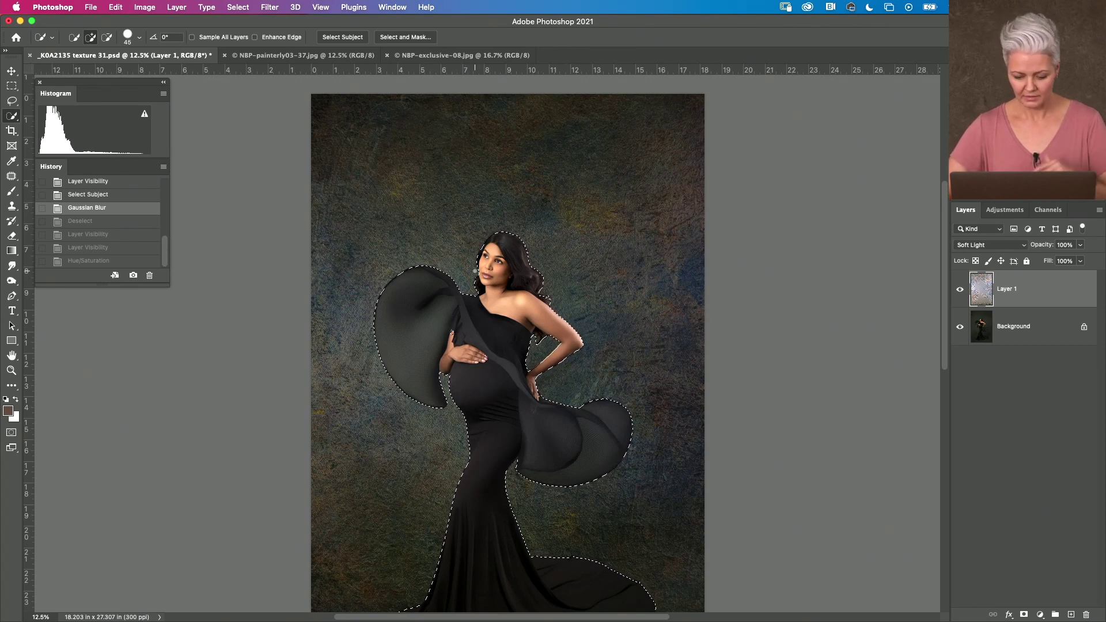
pyautogui.press('BackSpace')
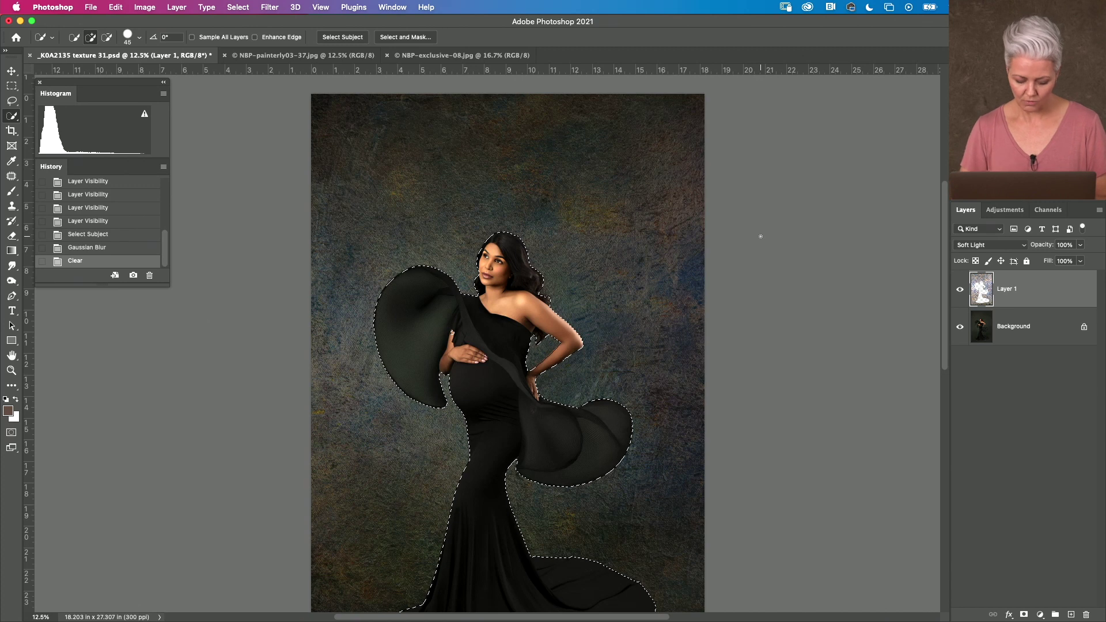
pyautogui.press('super+z')
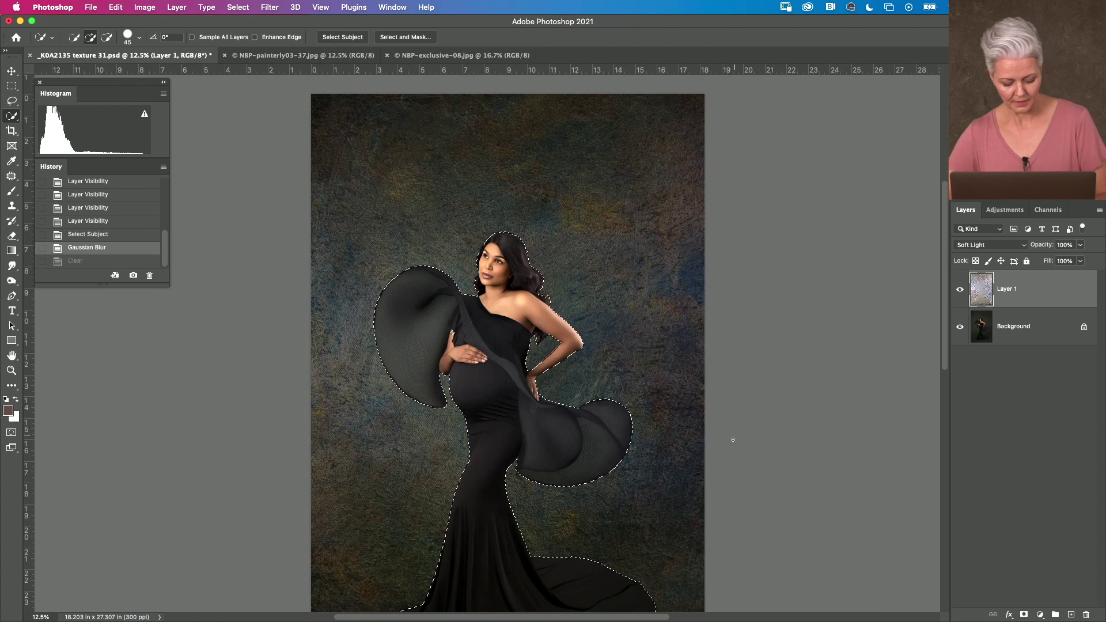
pyautogui.press('super+d')
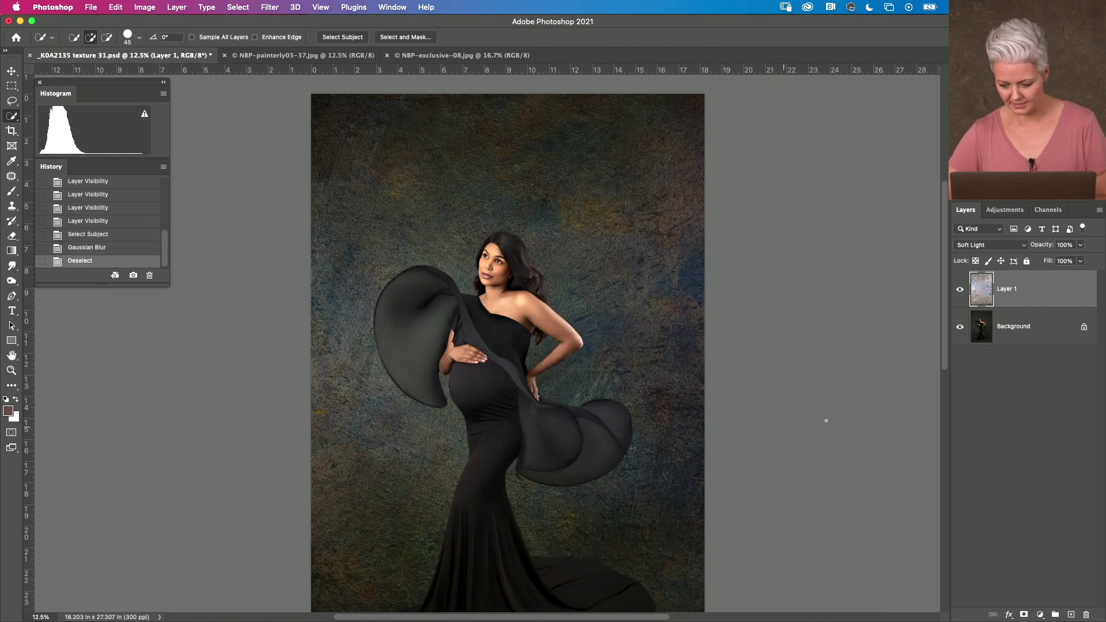
# - Add a layer mask to Layer 1 and set up a small black brush at 100% opacity
pyautogui.click(1024, 615)
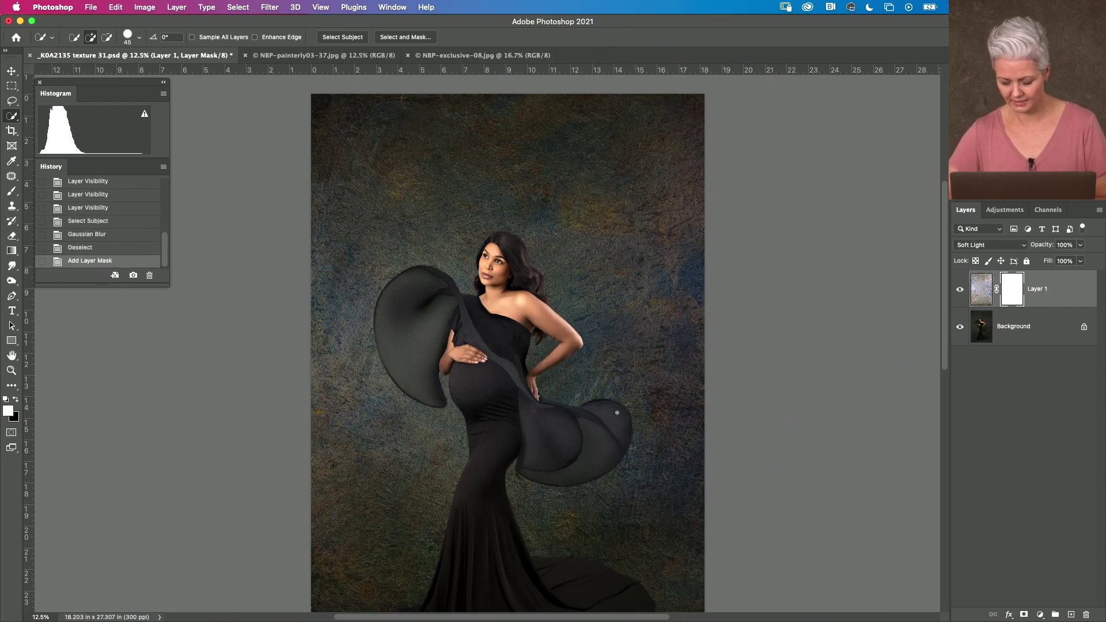
pyautogui.press('b')
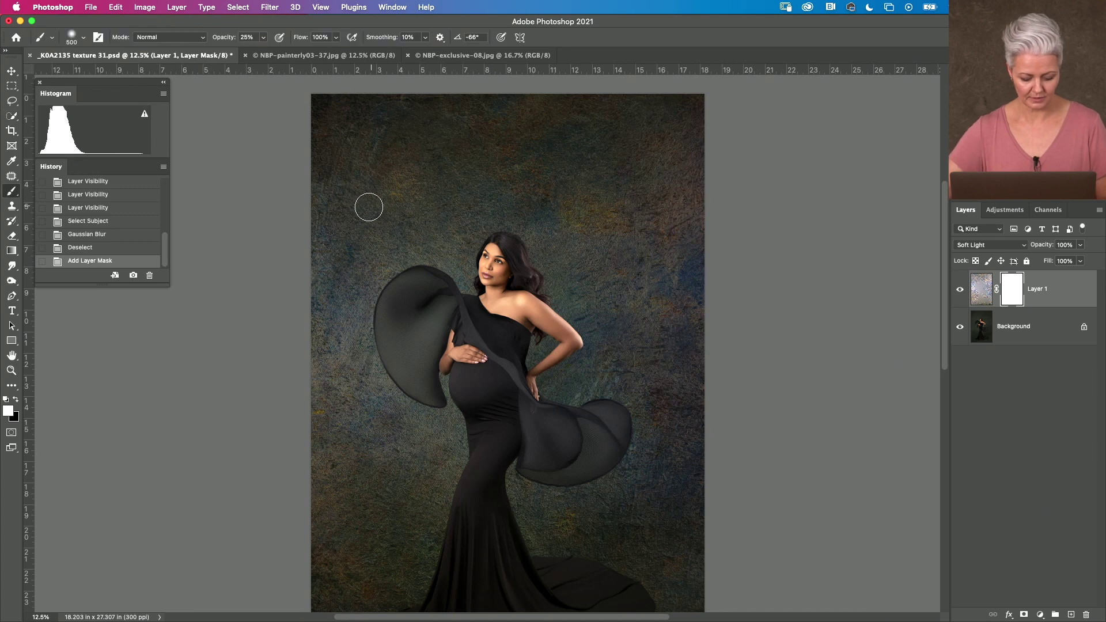
pyautogui.press('x')
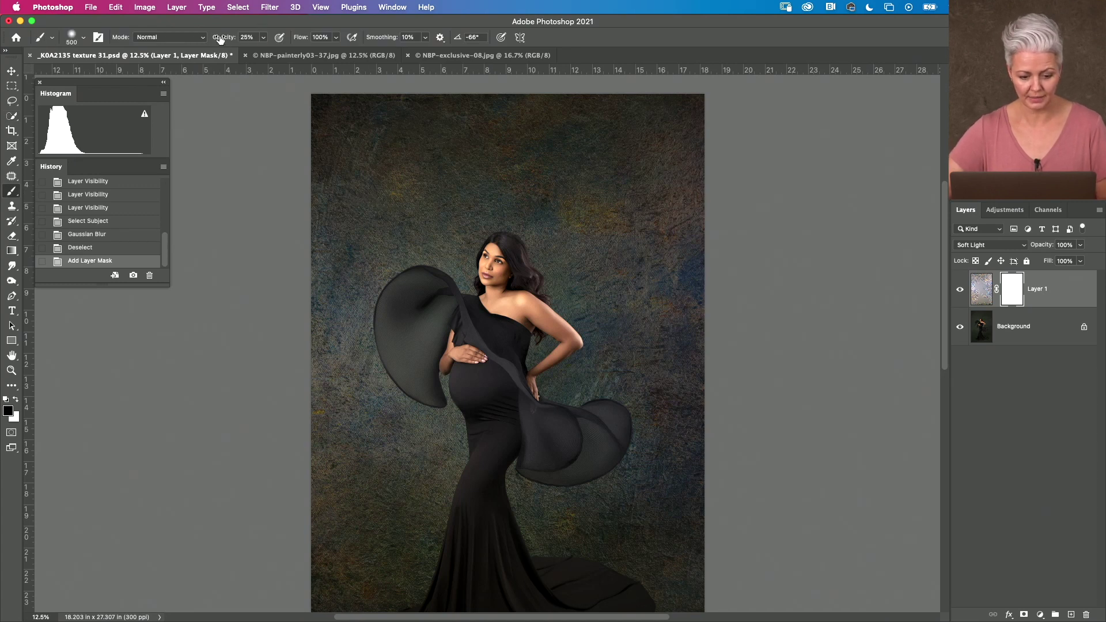
pyautogui.moveTo(221, 39); pyautogui.dragTo(258, 39)
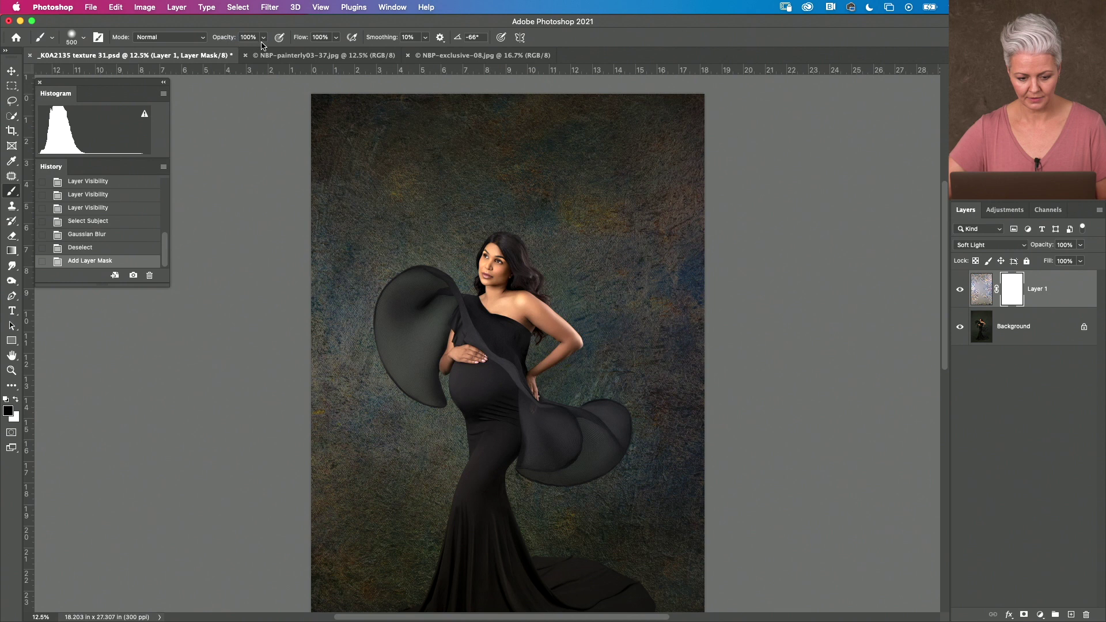
pyautogui.press('super+equal')
pyautogui.press('super+equal')
pyautogui.press('[')
pyautogui.press('[')
pyautogui.press('[')
pyautogui.press('[')
pyautogui.press('[')
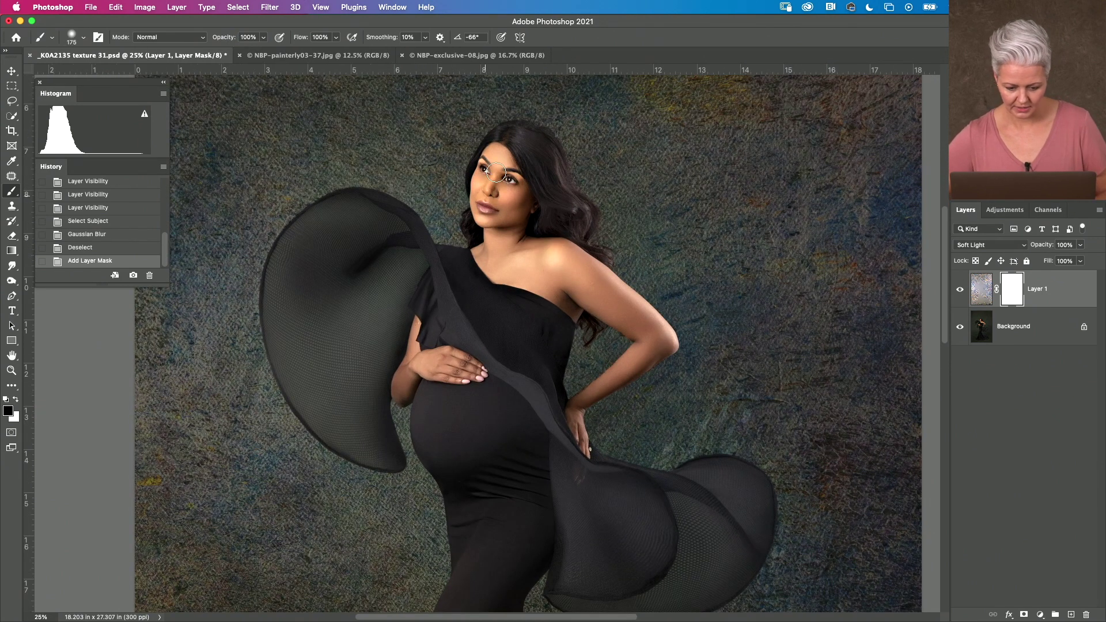
# - Paint out the texture over the woman's face, chest, shoulder, hip and hand
pyautogui.moveTo(486, 171)
pyautogui.mouseDown()
pyautogui.moveTo(480, 231)
pyautogui.moveTo(488, 197)
pyautogui.moveTo(496, 217)
pyautogui.moveTo(507, 189)
pyautogui.moveTo(510, 213)
pyautogui.moveTo(492, 255)
pyautogui.moveTo(482, 250)
pyautogui.moveTo(496, 270)
pyautogui.moveTo(535, 257)
pyautogui.mouseUp()
pyautogui.moveTo(560, 294)
pyautogui.mouseDown()
pyautogui.moveTo(519, 275)
pyautogui.moveTo(568, 251)
pyautogui.moveTo(614, 292)
pyautogui.moveTo(590, 276)
pyautogui.moveTo(574, 313)
pyautogui.moveTo(591, 299)
pyautogui.moveTo(645, 329)
pyautogui.moveTo(623, 294)
pyautogui.moveTo(671, 342)
pyautogui.moveTo(593, 393)
pyautogui.moveTo(578, 411)
pyautogui.moveTo(587, 451)
pyautogui.mouseUp()
pyautogui.moveTo(484, 377)
pyautogui.mouseDown()
pyautogui.moveTo(438, 373)
pyautogui.moveTo(458, 363)
pyautogui.moveTo(437, 356)
pyautogui.moveTo(417, 363)
pyautogui.moveTo(419, 331)
pyautogui.moveTo(401, 396)
pyautogui.moveTo(411, 367)
pyautogui.moveTo(474, 373)
pyautogui.mouseUp()
pyautogui.press('super+equal')
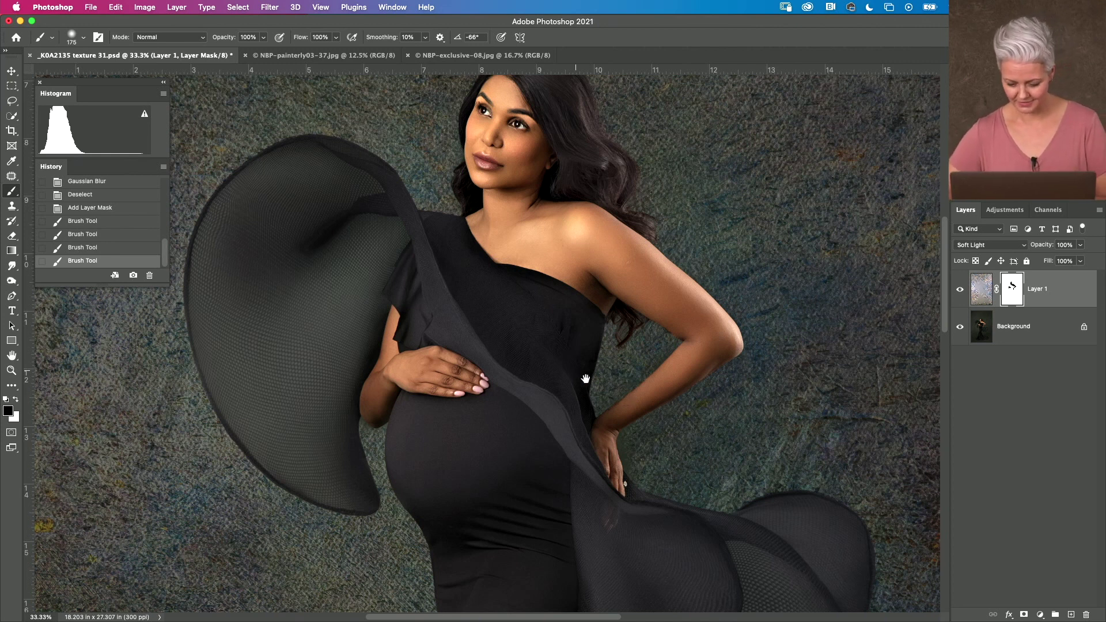
pyautogui.scroll(-10, 585, 388)
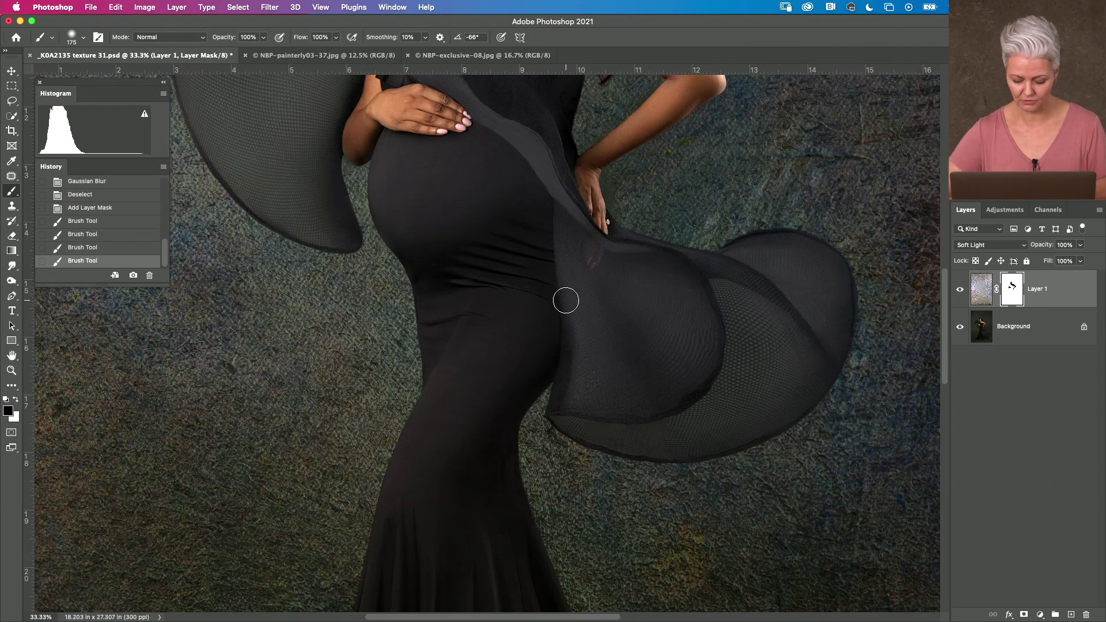
pyautogui.press('super+minus')
pyautogui.press('super+minus')
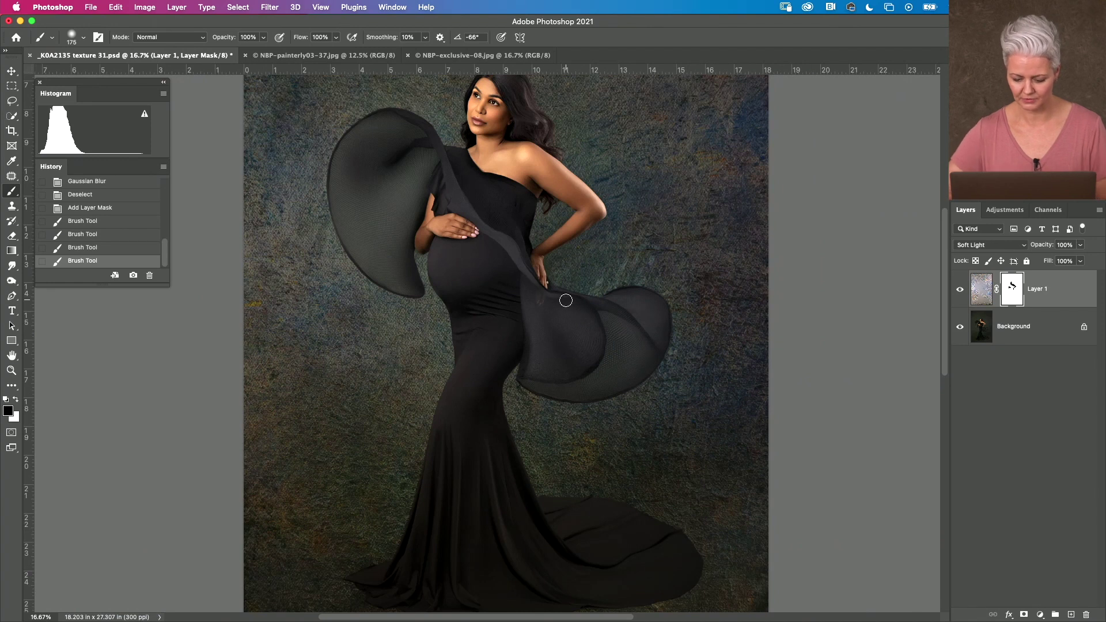
# - Open Gaussian Blur for Layer 1 with a small radius, previewing the effect on the dress
pyautogui.click(981, 292)
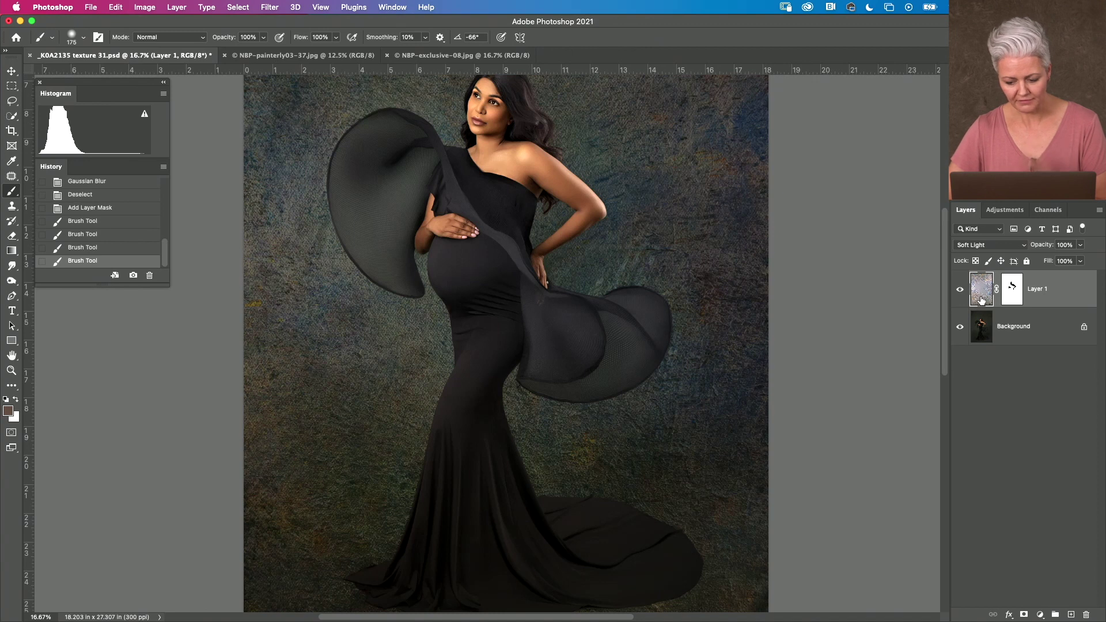
pyautogui.click(271, 8)
pyautogui.moveTo(403, 157)
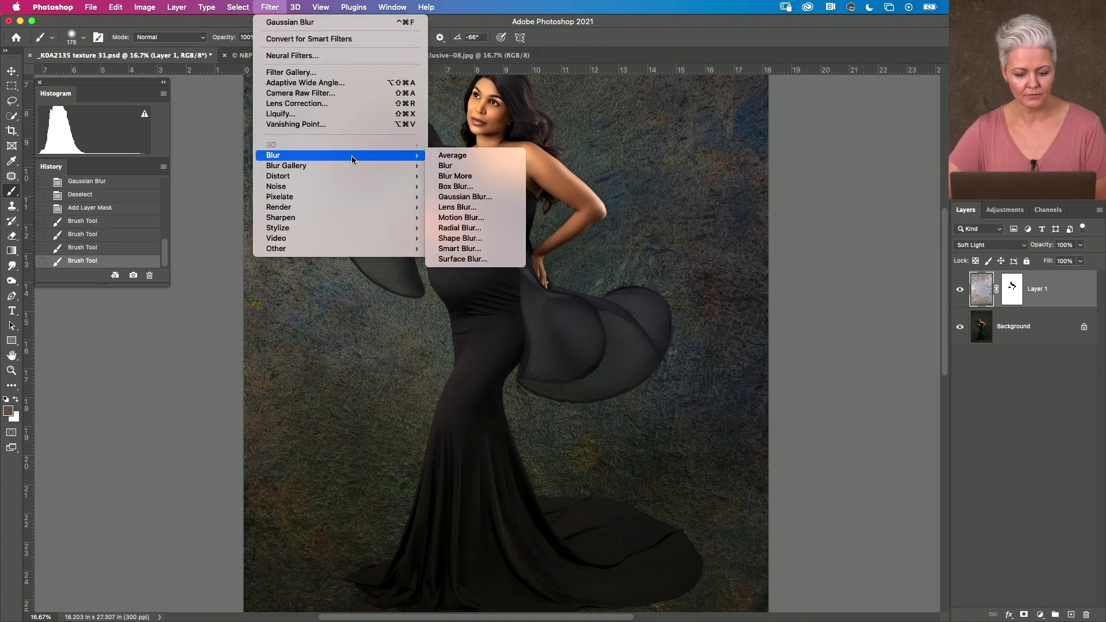
pyautogui.click(521, 196)
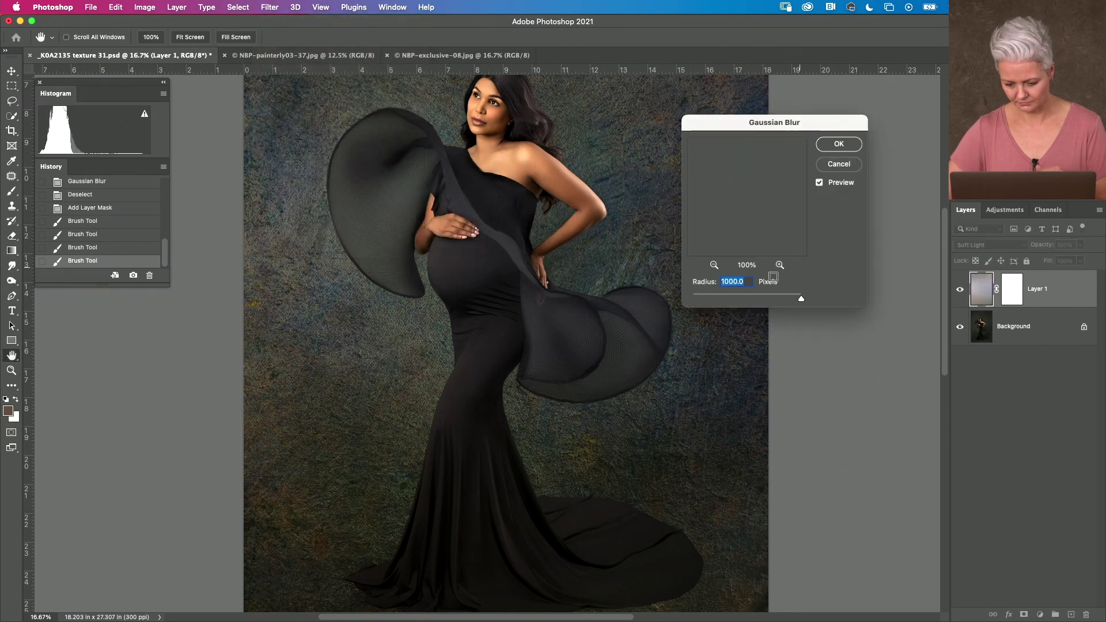
pyautogui.moveTo(743, 303); pyautogui.dragTo(721, 303)
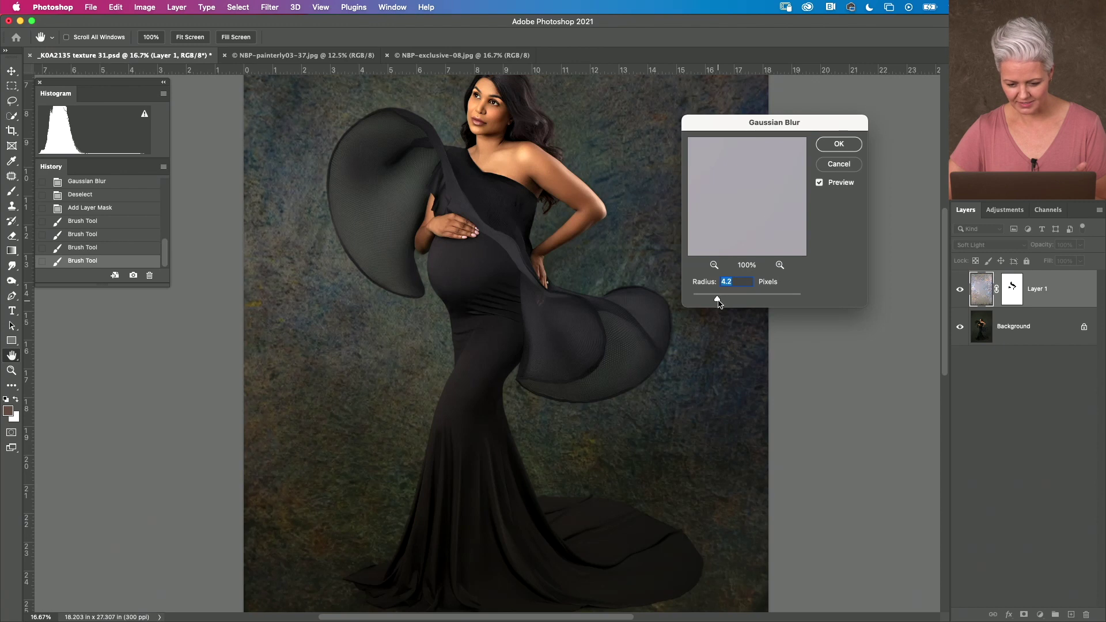
pyautogui.keyDown('super'); pyautogui.click(428, 427); pyautogui.keyUp('super')
pyautogui.scroll(-2, 428, 427)
pyautogui.scroll(5, 429, 424)
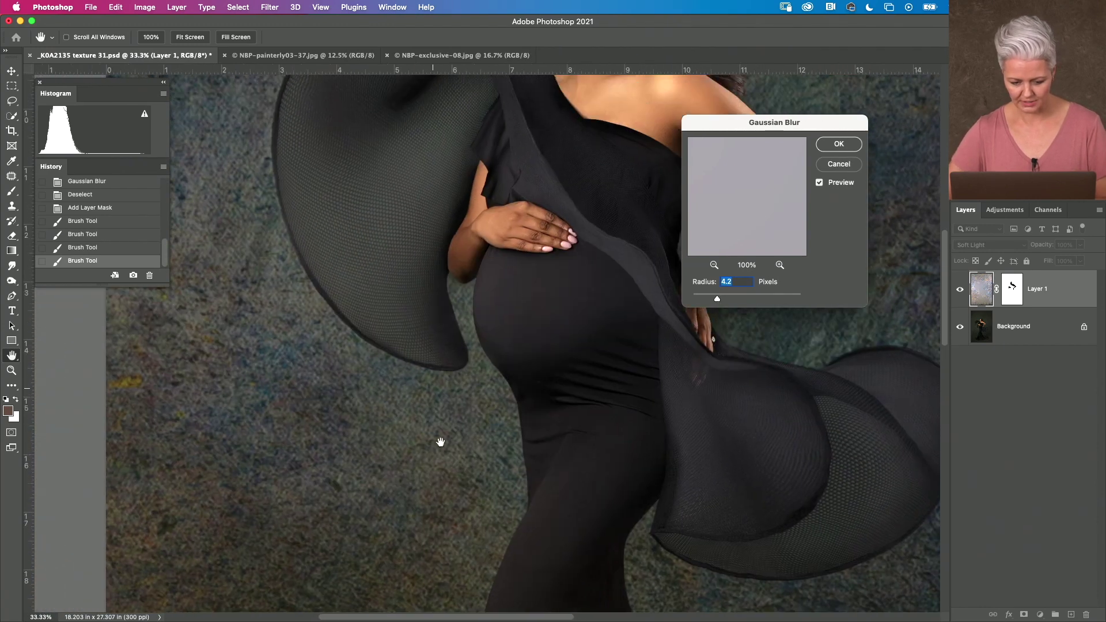
pyautogui.scroll(10, 434, 403)
pyautogui.scroll(-10, 436, 429)
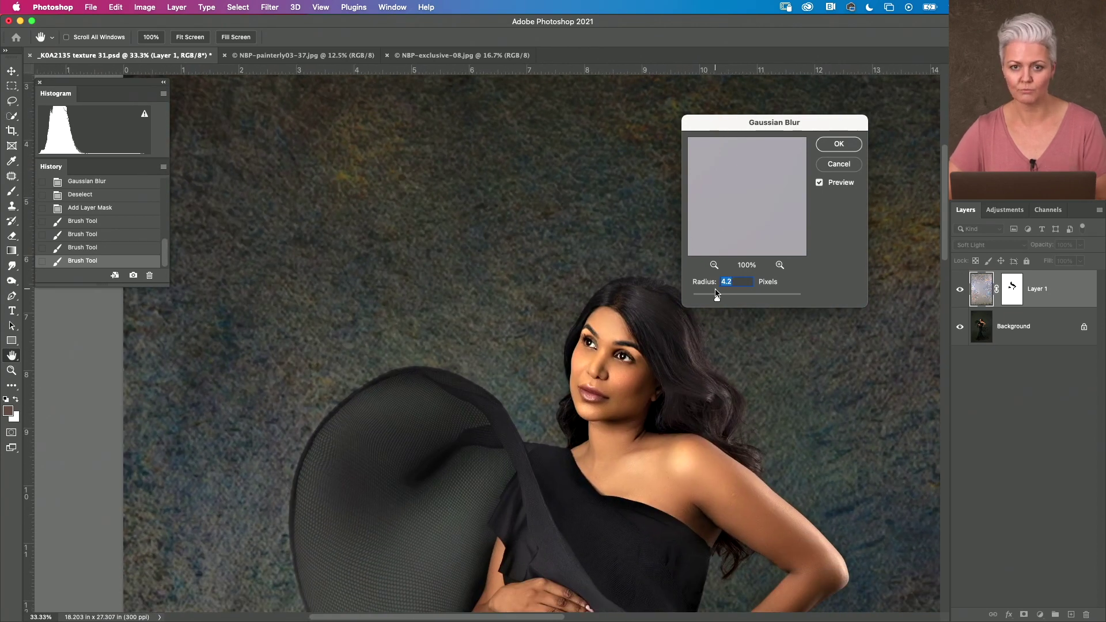
# - Fine-tune the blur radius to about 6.2 pixels, apply it, and fit the portrait on screen
pyautogui.moveTo(718, 300); pyautogui.dragTo(727, 302)
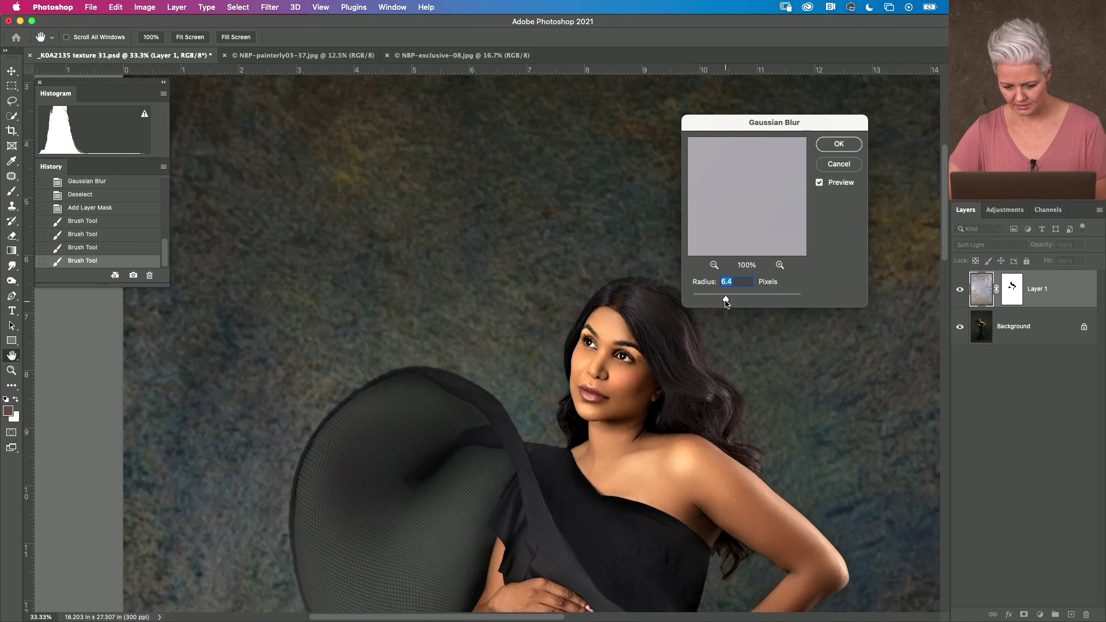
pyautogui.moveTo(726, 303); pyautogui.dragTo(718, 301)
pyautogui.scroll(-5, 622, 390)
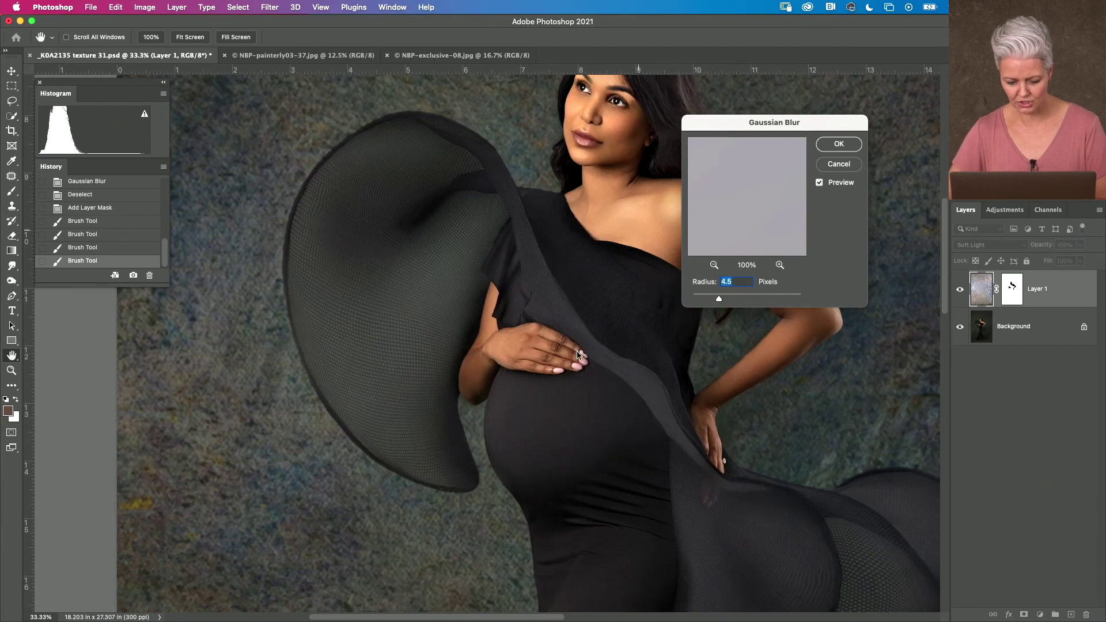
pyautogui.scroll(-10, 584, 378)
pyautogui.hscroll(3, 584, 378)
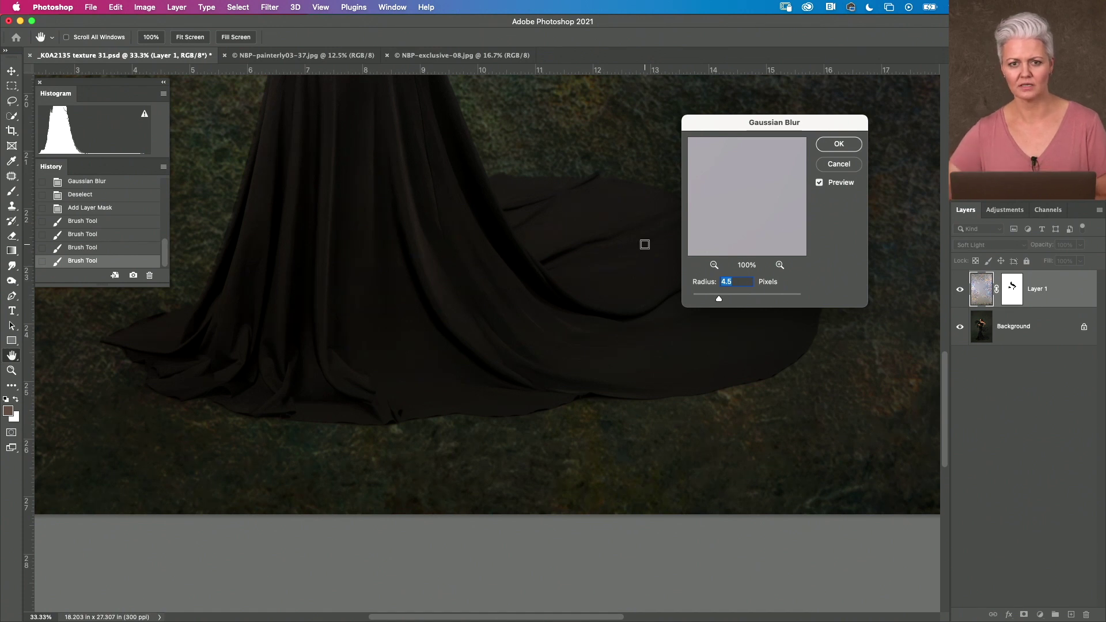
pyautogui.scroll(2, 550, 325)
pyautogui.hscroll(-1, 550, 326)
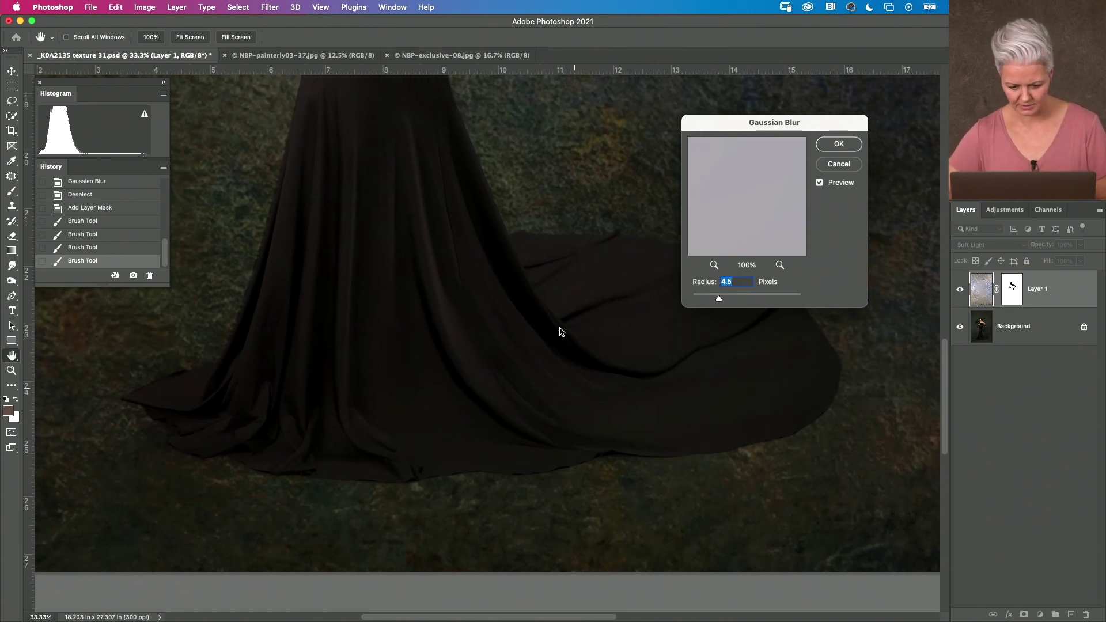
pyautogui.scroll(4, 601, 357)
pyautogui.hscroll(-3, 601, 357)
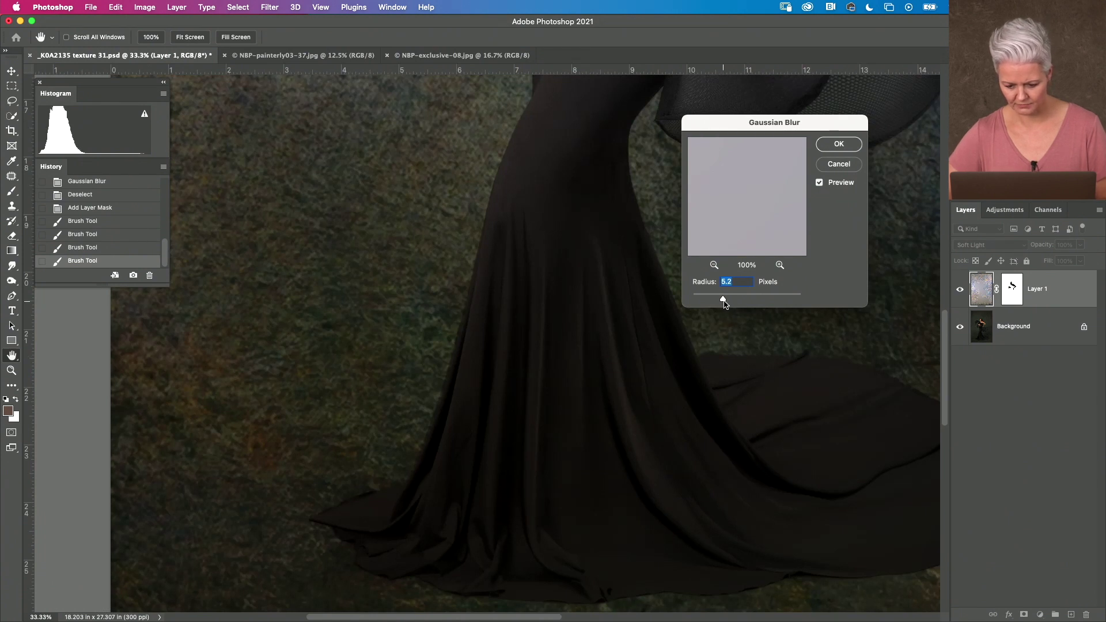
pyautogui.moveTo(724, 304); pyautogui.dragTo(727, 303)
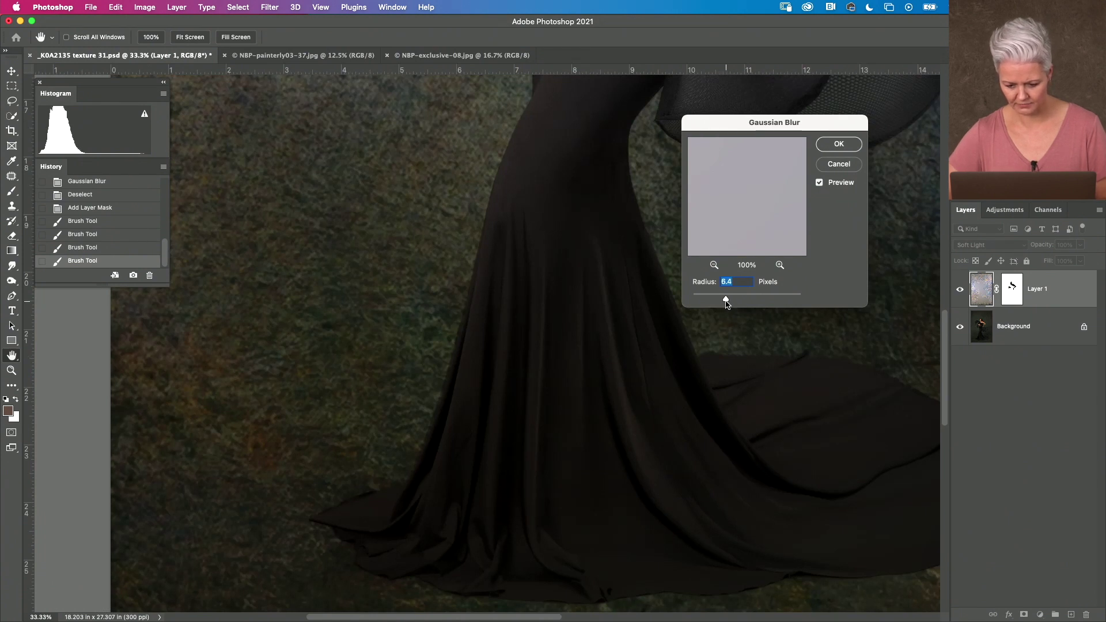
pyautogui.click(839, 144)
pyautogui.press('super+minus')
pyautogui.press('super+minus')
pyautogui.press('super+minus')
pyautogui.press('super+minus')
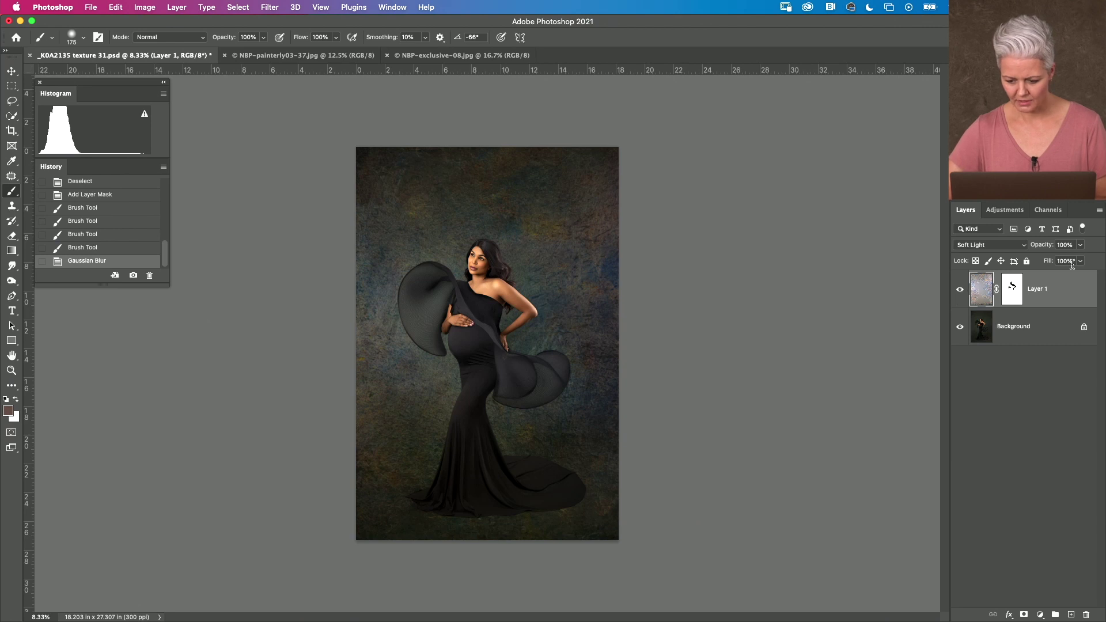
pyautogui.moveTo(1043, 253); pyautogui.dragTo(1052, 249)
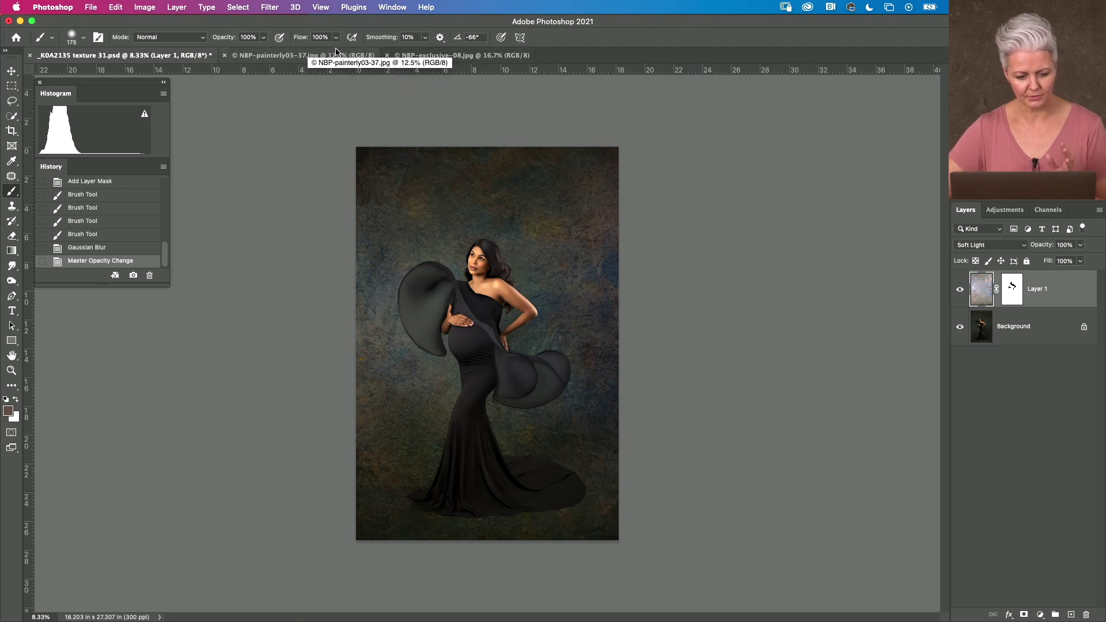
# - Paste the grey marble texture from NBP-exclusive-08.jpg into the portrait, accepting the profile conversion
pyautogui.click(267, 58)
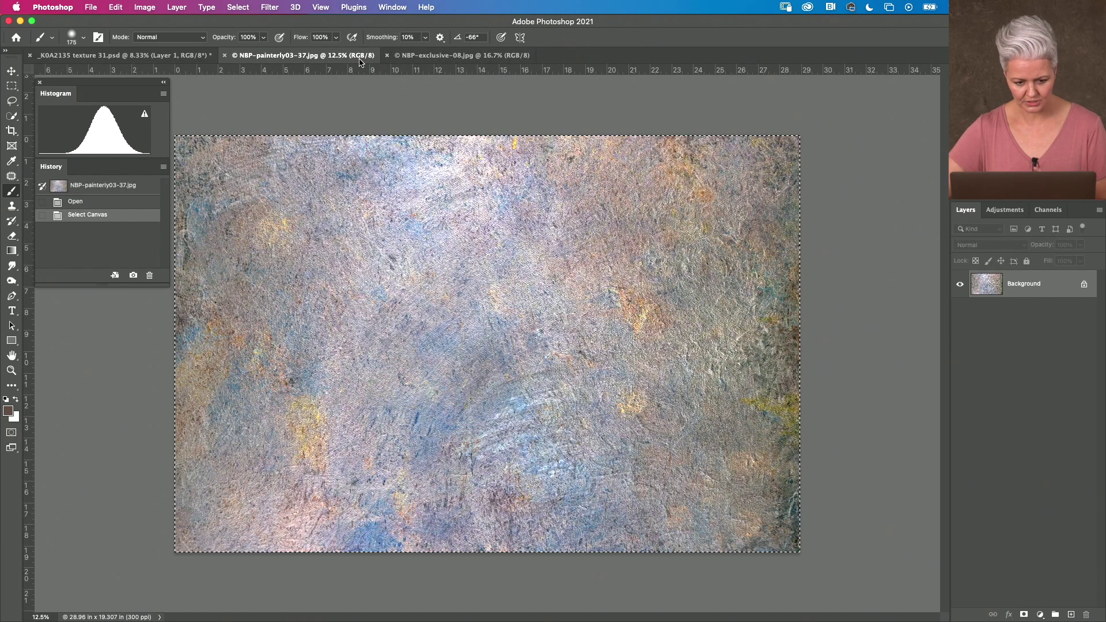
pyautogui.click(436, 58)
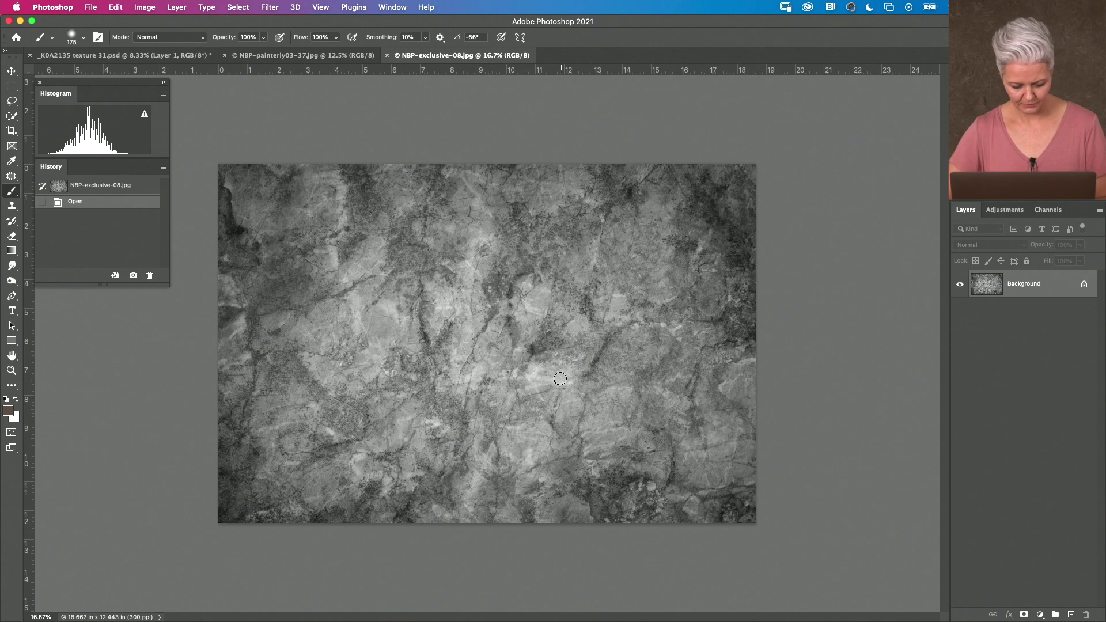
pyautogui.press('super+a')
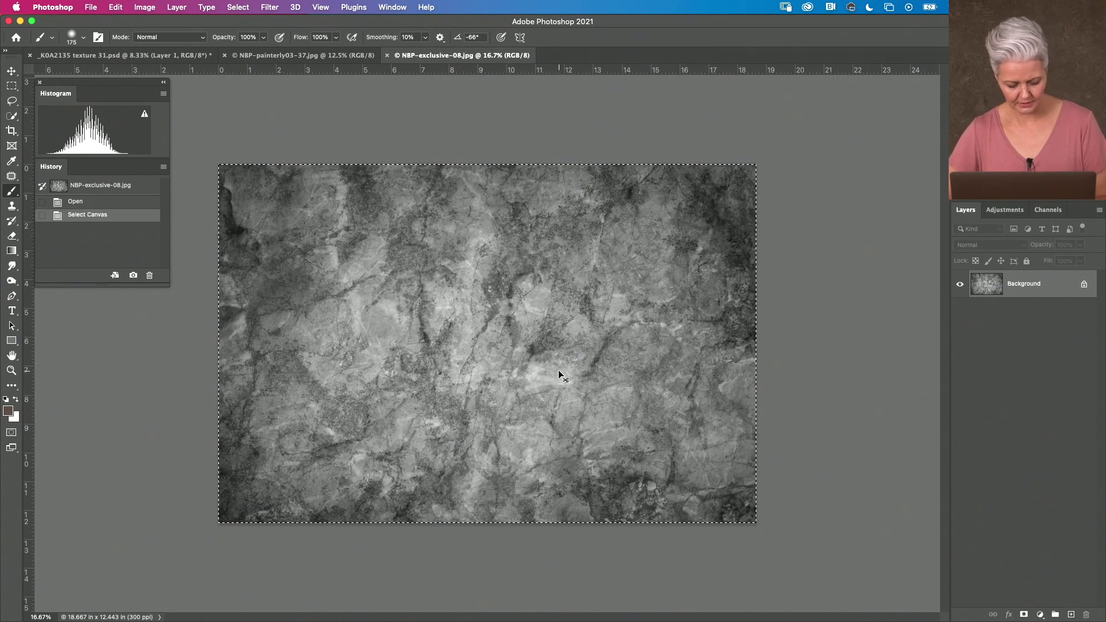
pyautogui.click(105, 58)
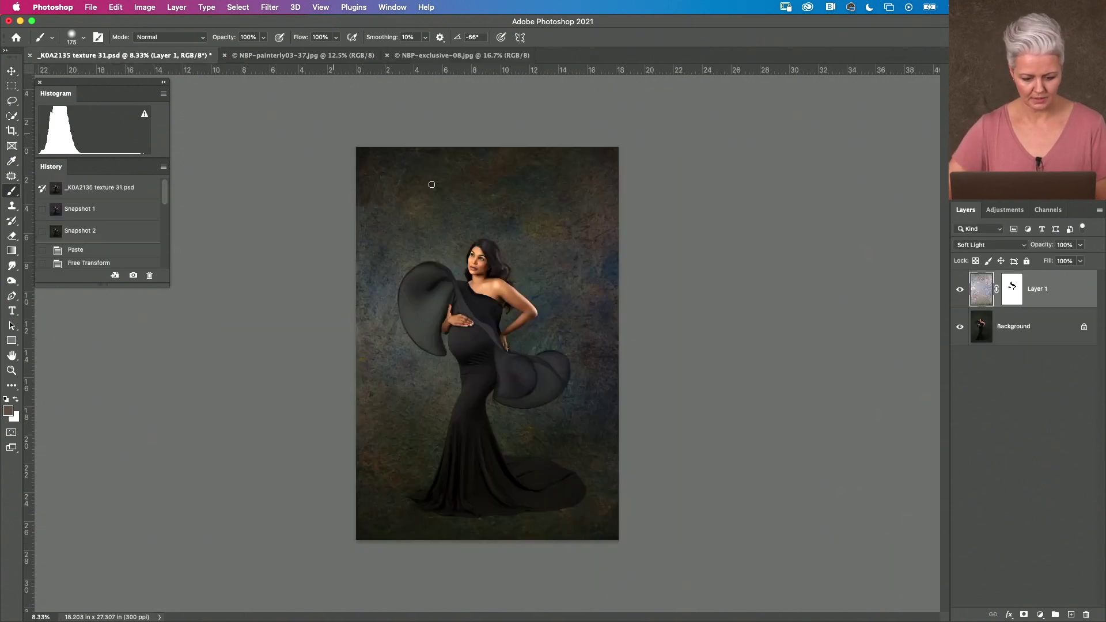
pyautogui.press('super+v')
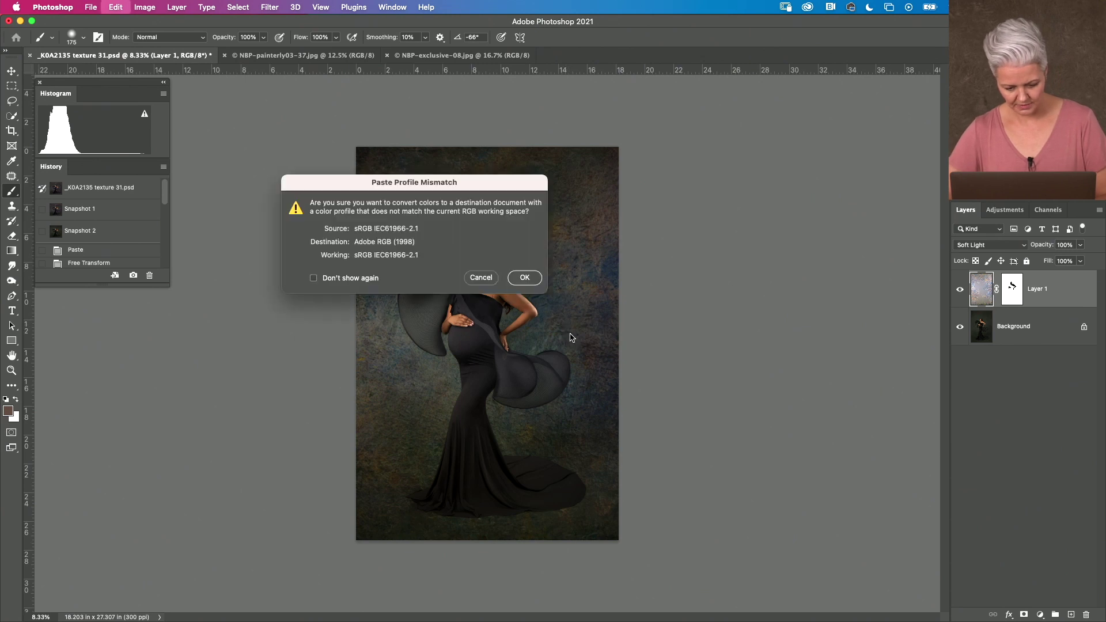
pyautogui.click(523, 279)
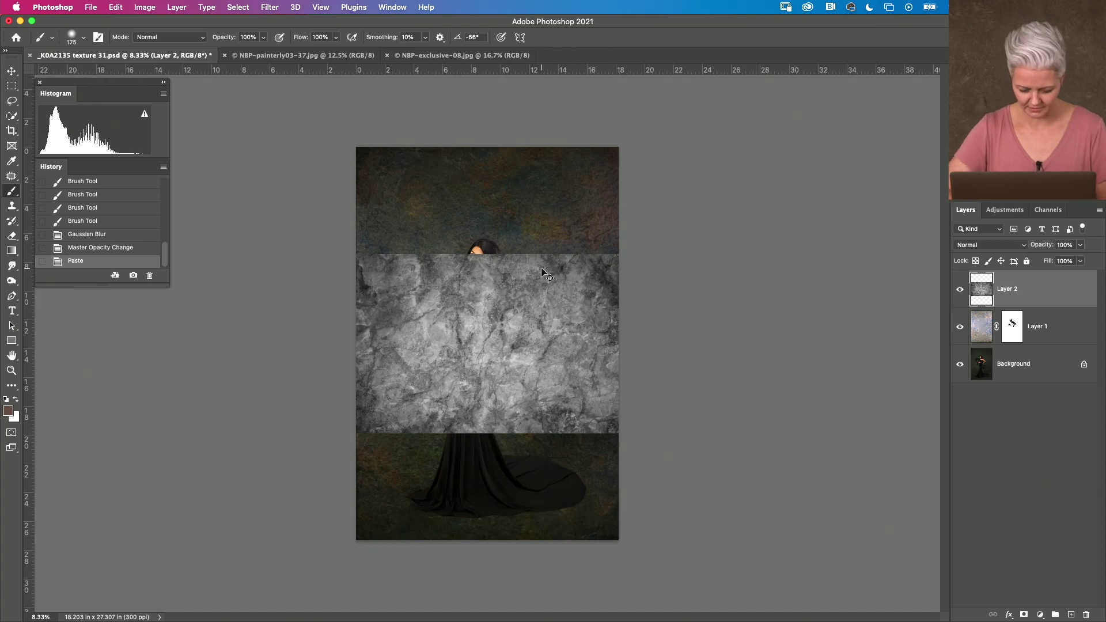
# - Rotate the pasted texture 90° upright and scale it to cover the whole canvas
pyautogui.press('super+t')
pyautogui.moveTo(651, 388); pyautogui.dragTo(526, 173)
pyautogui.moveTo(490, 278); pyautogui.dragTo(436, 224)
pyautogui.moveTo(535, 415); pyautogui.dragTo(621, 543)
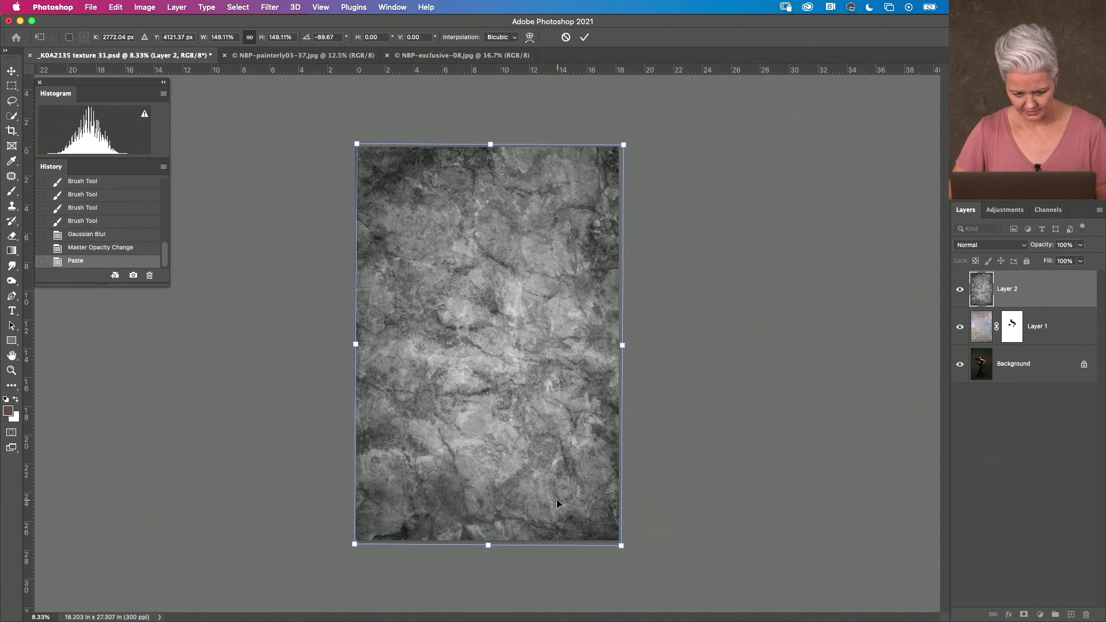
pyautogui.moveTo(556, 503); pyautogui.dragTo(554, 499)
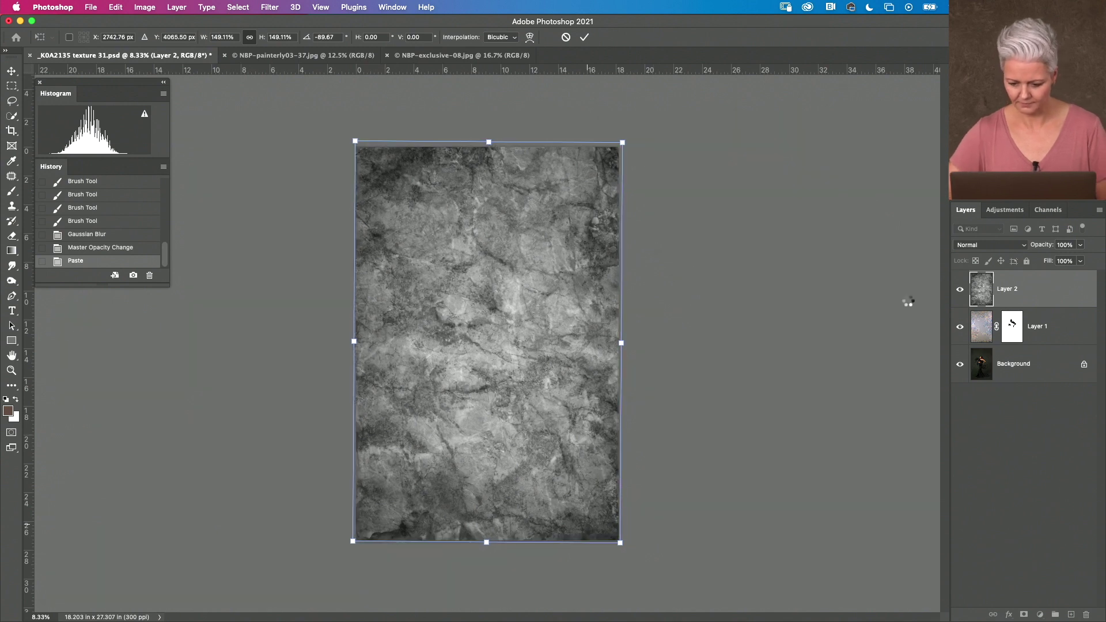
pyautogui.press('Return')
# - Try the marble layer in Screen mode at 26% opacity, comparing it on and off
pyautogui.moveTo(1060, 251); pyautogui.dragTo(1047, 250)
pyautogui.click(983, 249)
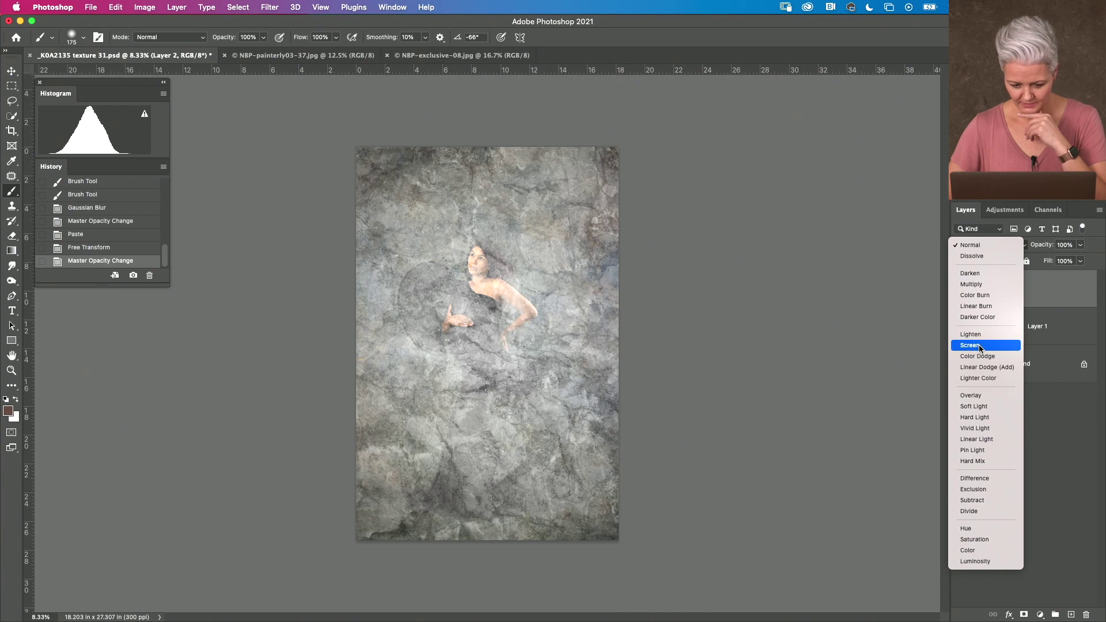
pyautogui.click(979, 345)
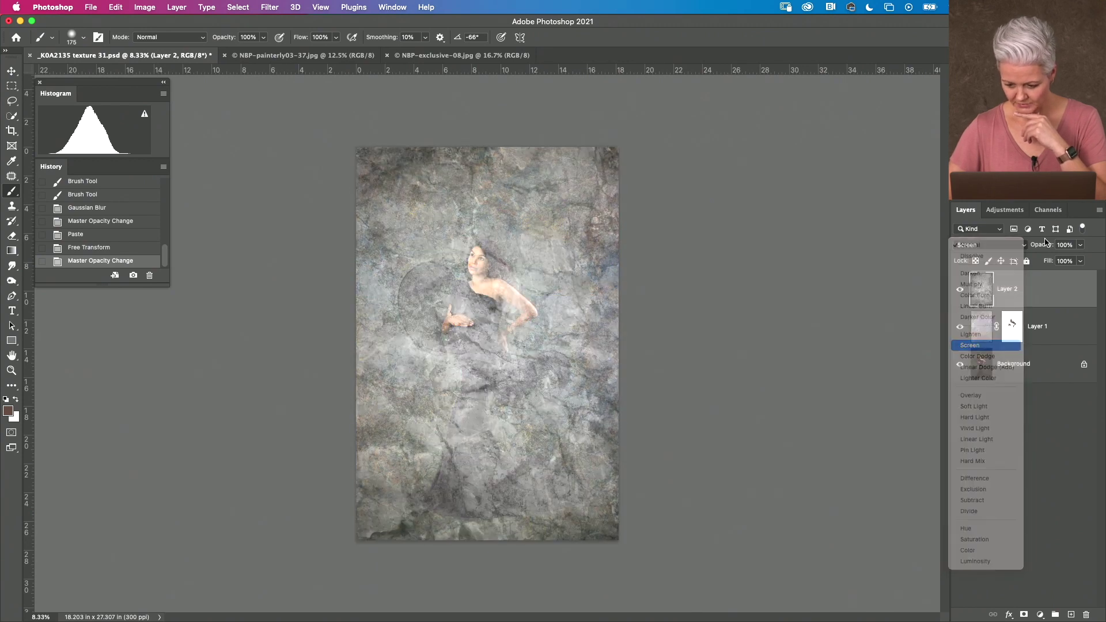
pyautogui.moveTo(1080, 245); pyautogui.dragTo(1041, 261)
pyautogui.click(960, 295)
pyautogui.click(961, 296)
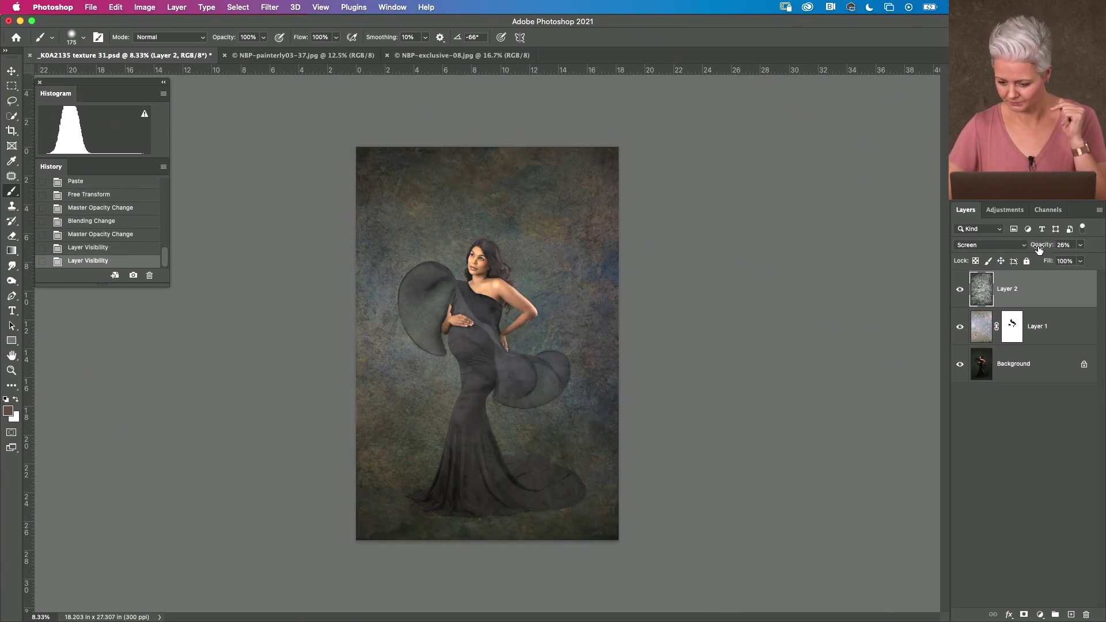
# - Switch the marble layer to Soft Light at 100% opacity and compare the result
pyautogui.click(988, 246)
pyautogui.click(977, 306)
pyautogui.moveTo(1042, 245); pyautogui.dragTo(1092, 247)
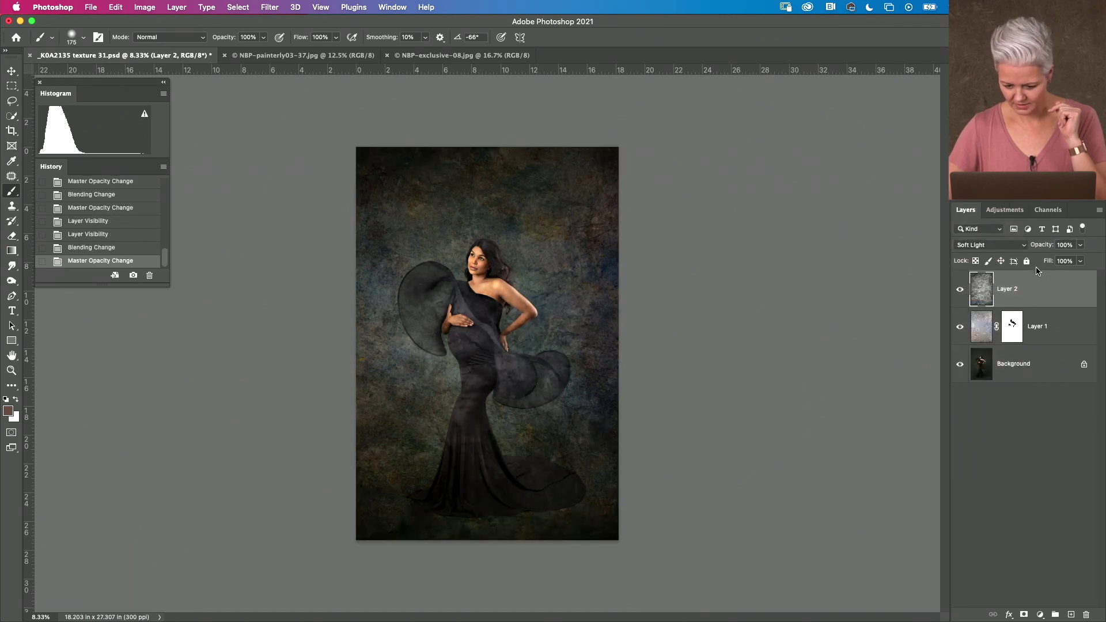
pyautogui.press('super+plus')
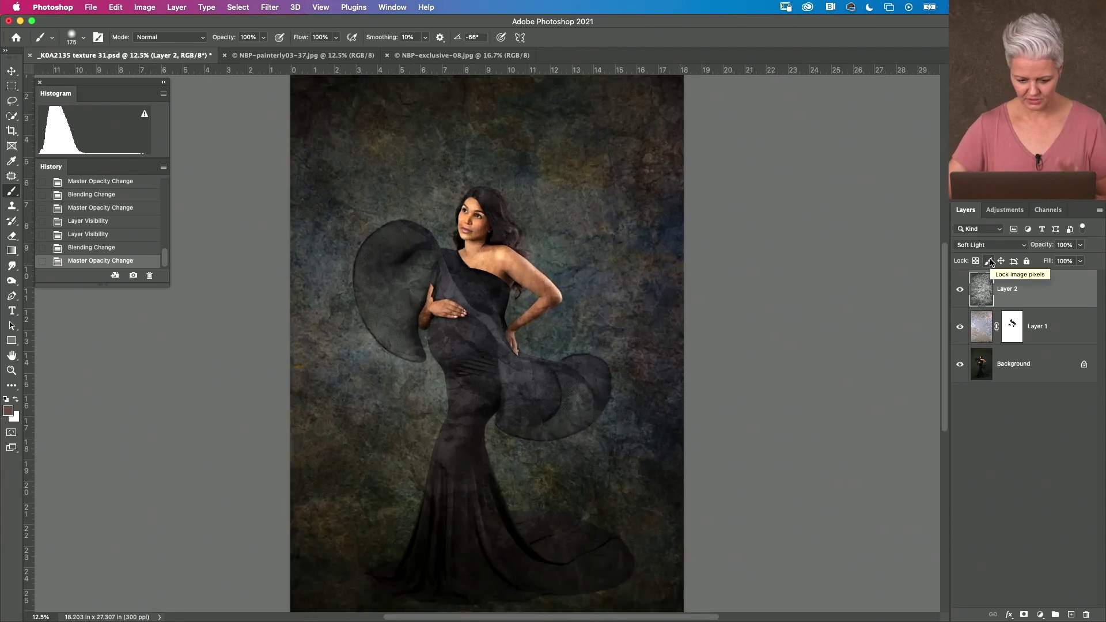
pyautogui.press('super+minus')
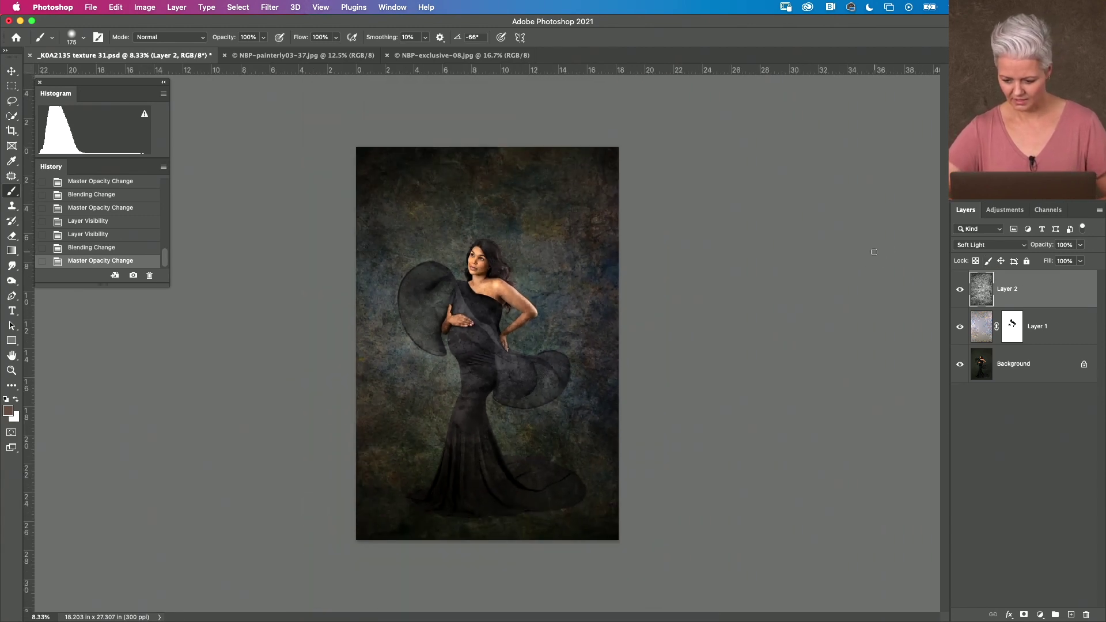
pyautogui.click(960, 290)
pyautogui.click(960, 292)
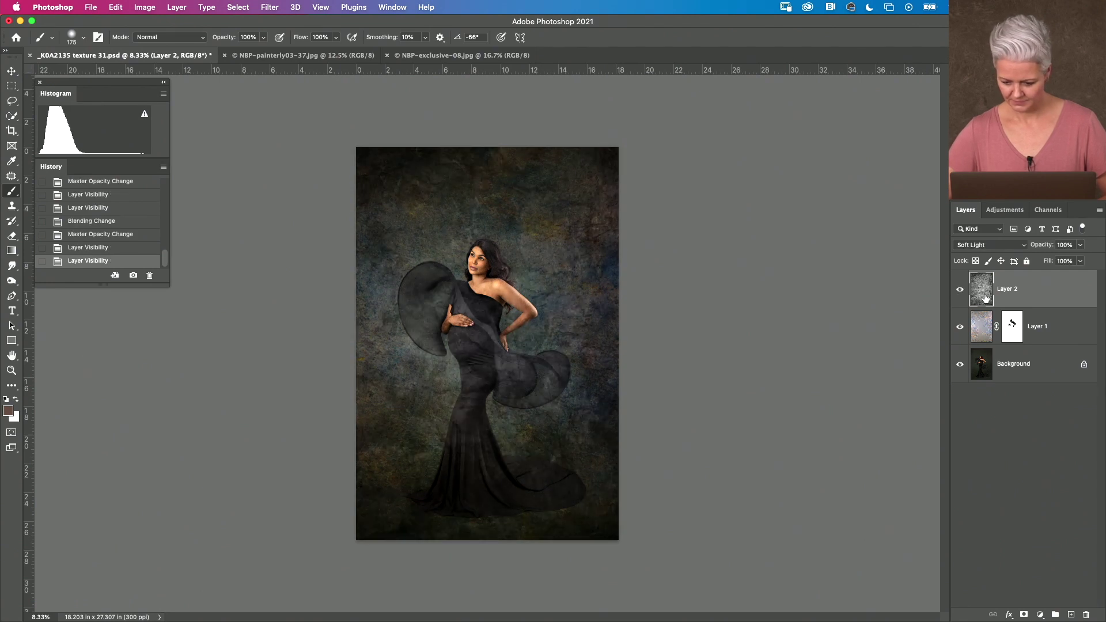
# - Keep Soft Light for the marble layer and reduce its opacity to 71%
pyautogui.click(1003, 249)
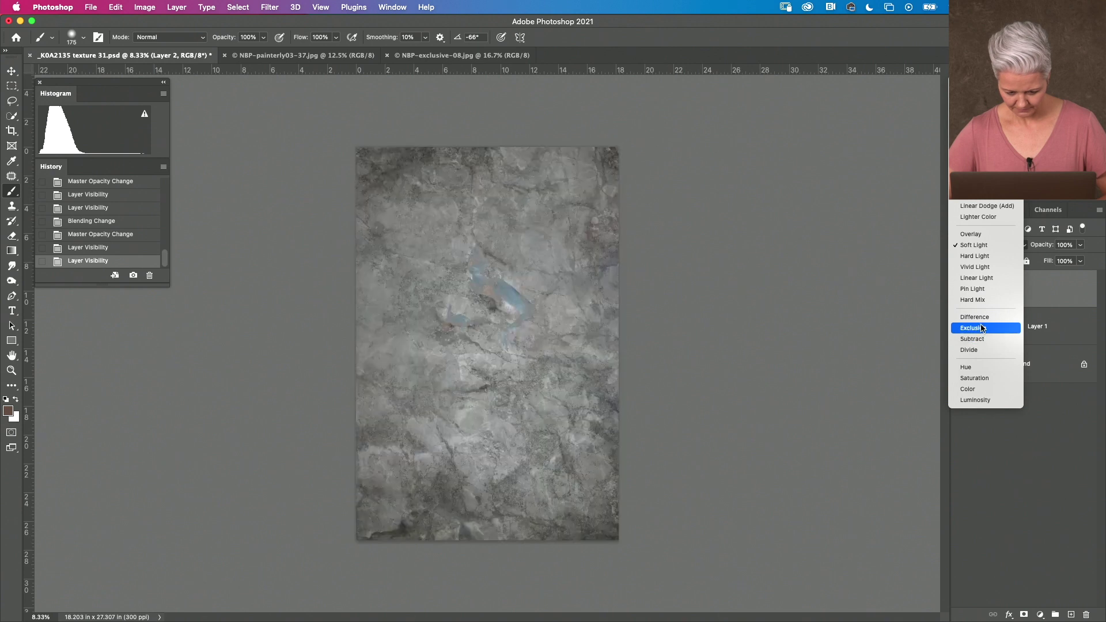
pyautogui.click(980, 247)
pyautogui.click(1080, 247)
pyautogui.moveTo(1082, 258); pyautogui.dragTo(1066, 262)
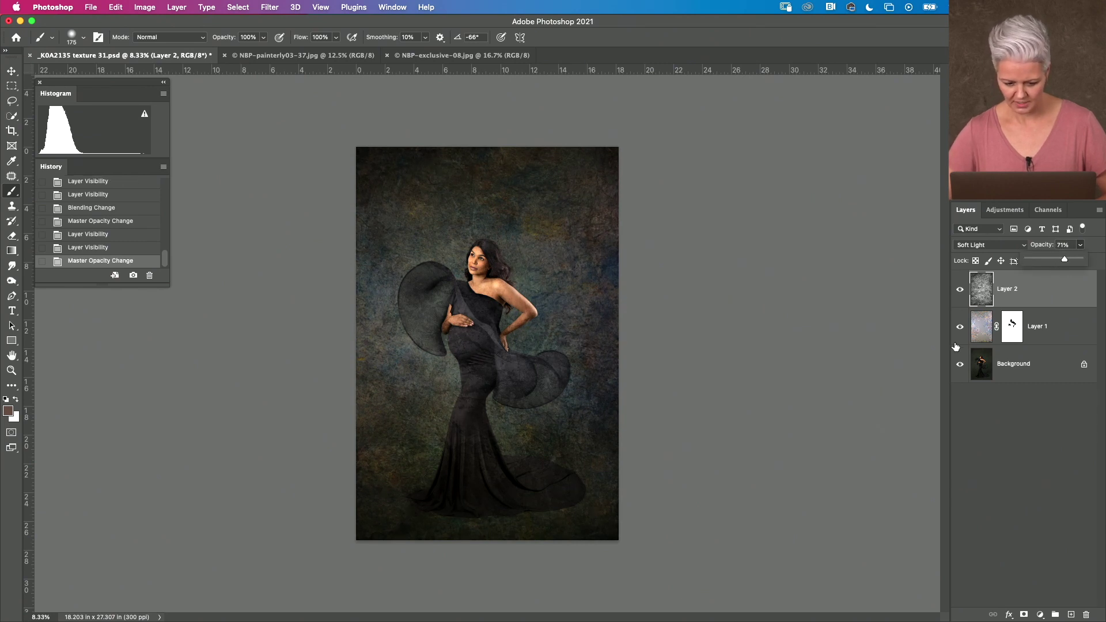
# - Lower painterly Layer 1's opacity to about half, then hide it
pyautogui.click(1046, 329)
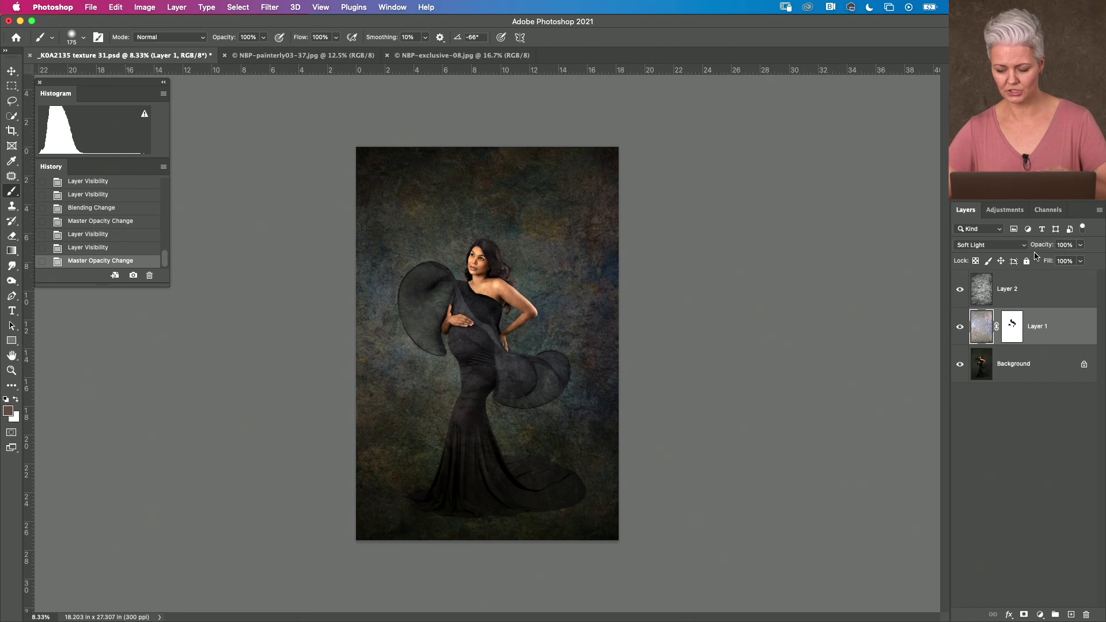
pyautogui.moveTo(1045, 248); pyautogui.dragTo(1039, 253)
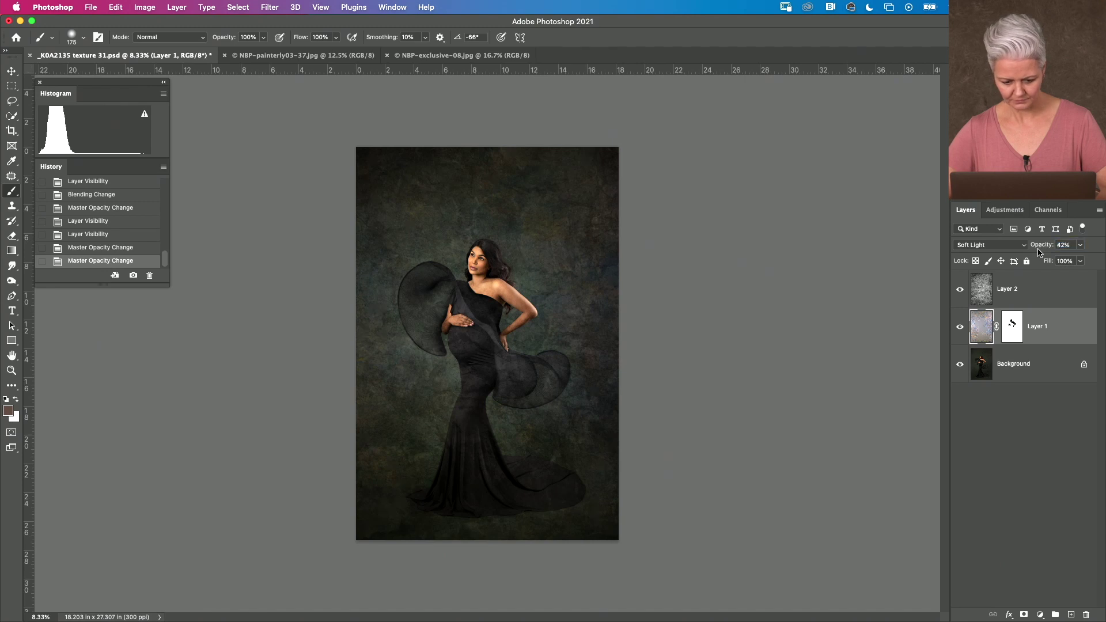
pyautogui.click(961, 326)
pyautogui.click(962, 325)
pyautogui.click(961, 327)
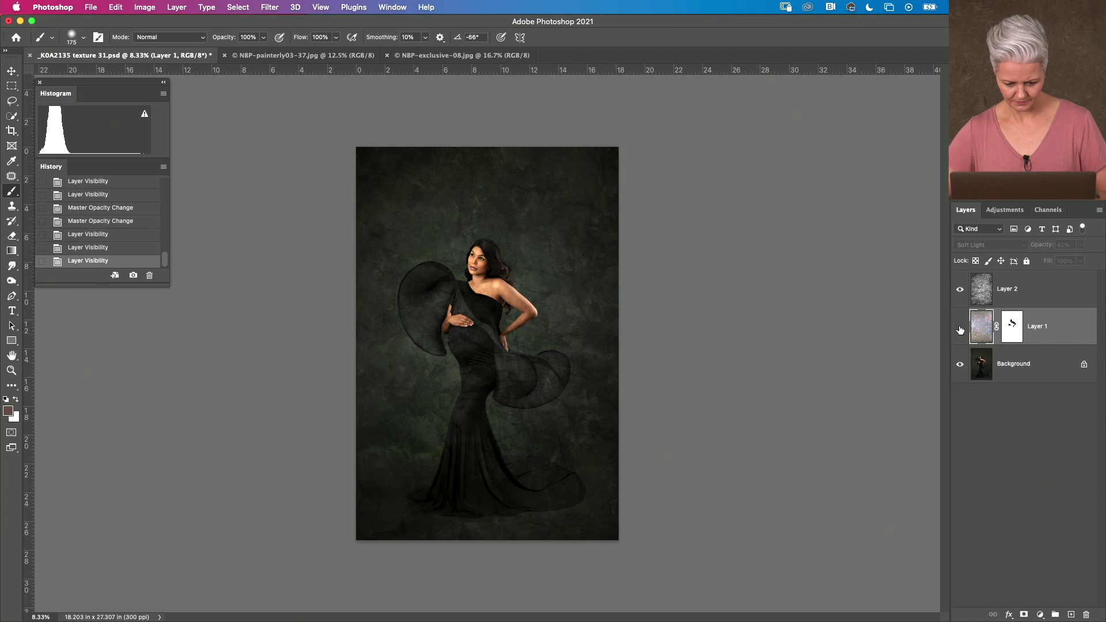
pyautogui.click(961, 290)
pyautogui.click(961, 290)
pyautogui.click(1015, 290)
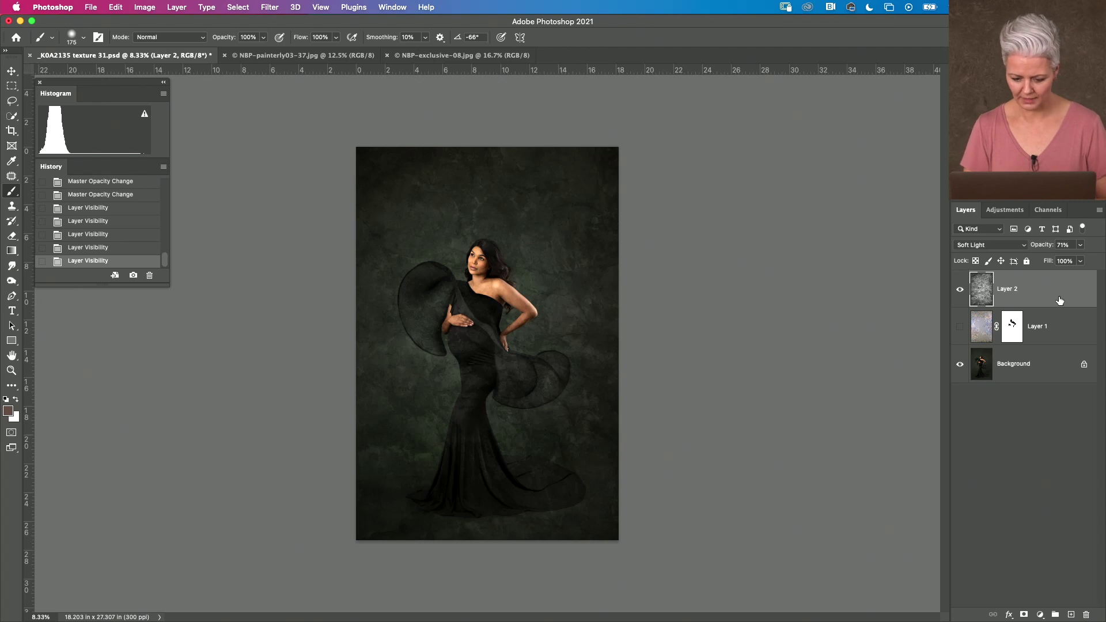
# - Brighten the midtones with a Curves adjustment
pyautogui.press('super+m')
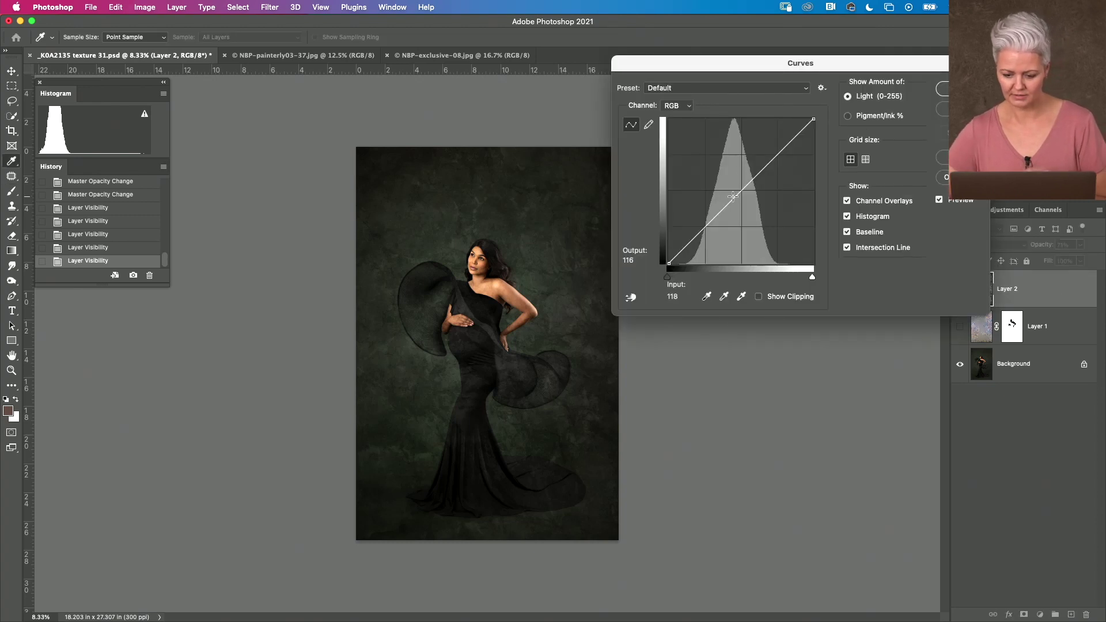
pyautogui.moveTo(742, 193); pyautogui.dragTo(731, 184)
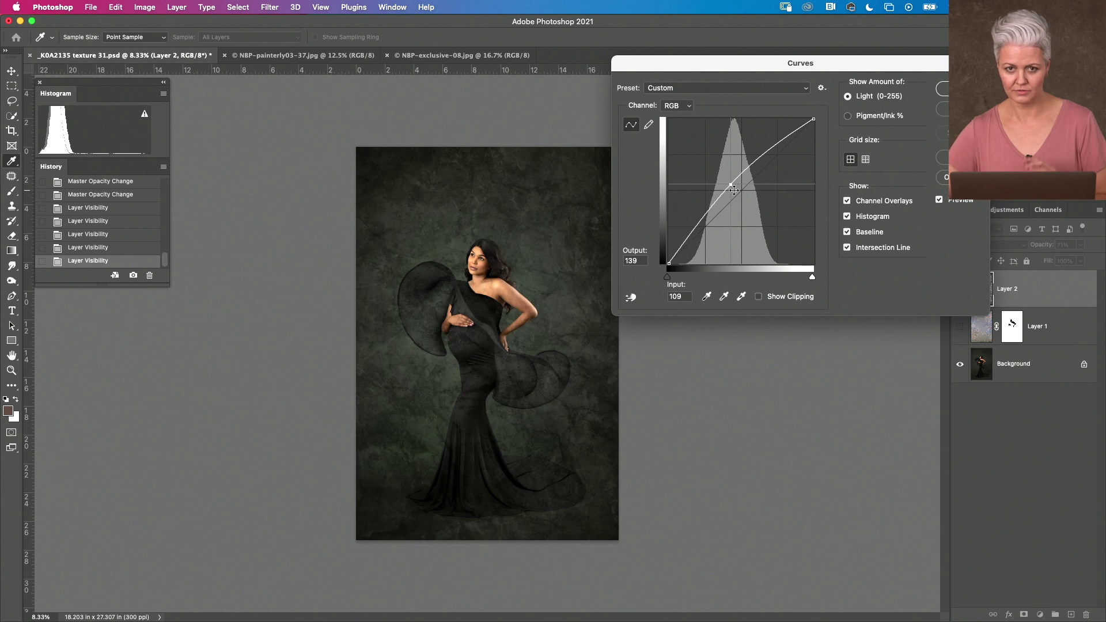
pyautogui.click(942, 89)
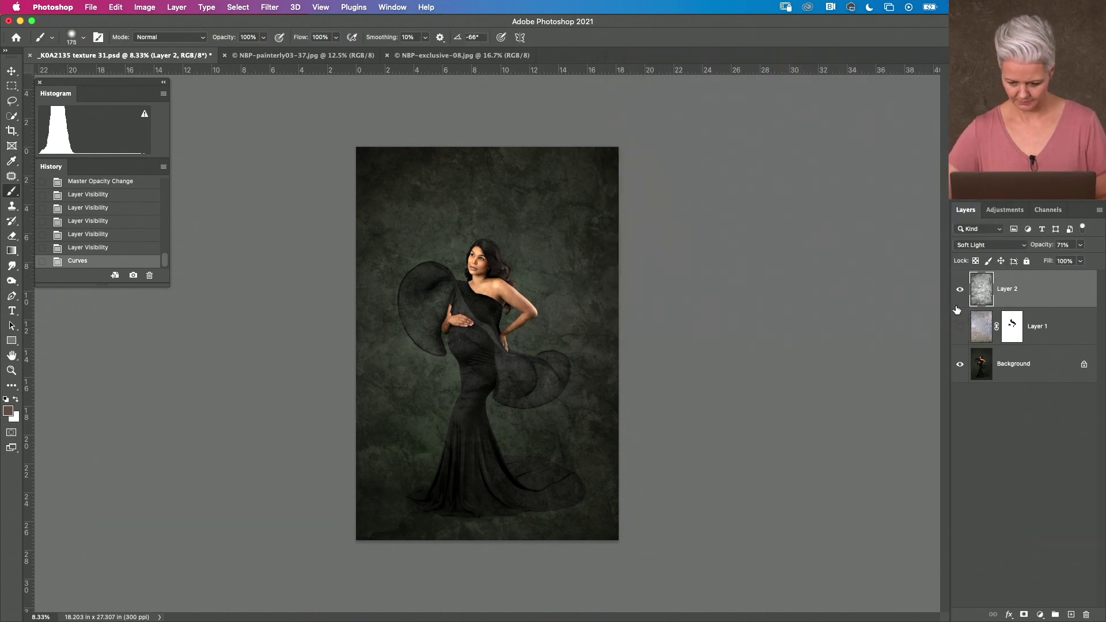
# - Show painterly Layer 1 again and lower its opacity to 36%
pyautogui.click(1039, 326)
pyautogui.click(962, 327)
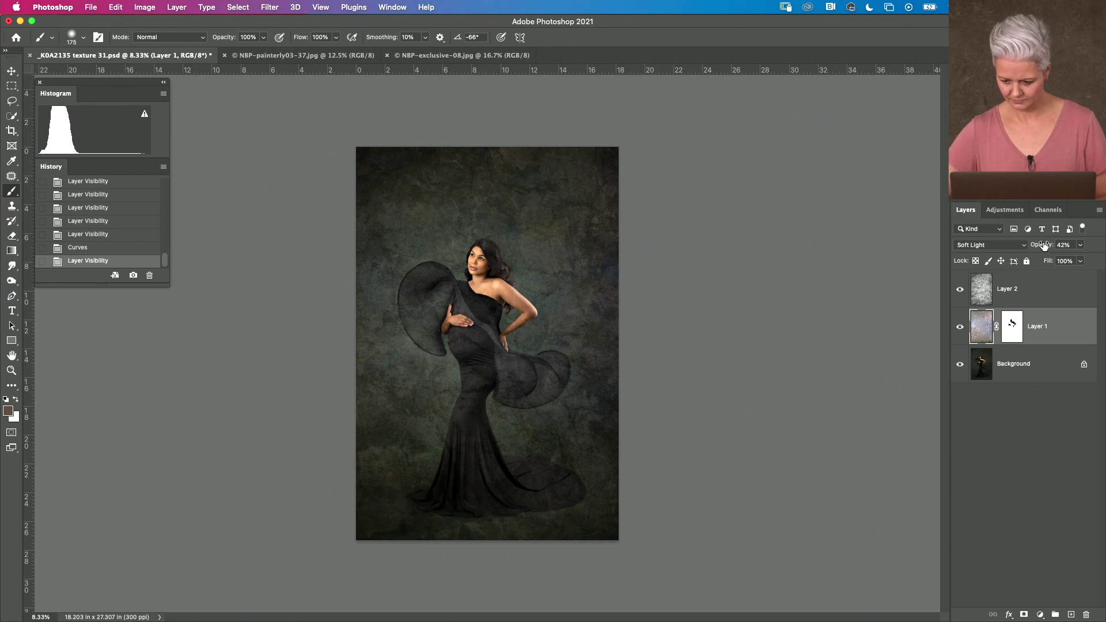
pyautogui.moveTo(1045, 246); pyautogui.dragTo(1040, 248)
# - Zoom in to inspect the texture blend and select the Background photo layer
pyautogui.press('super+equal')
pyautogui.press('super+equal')
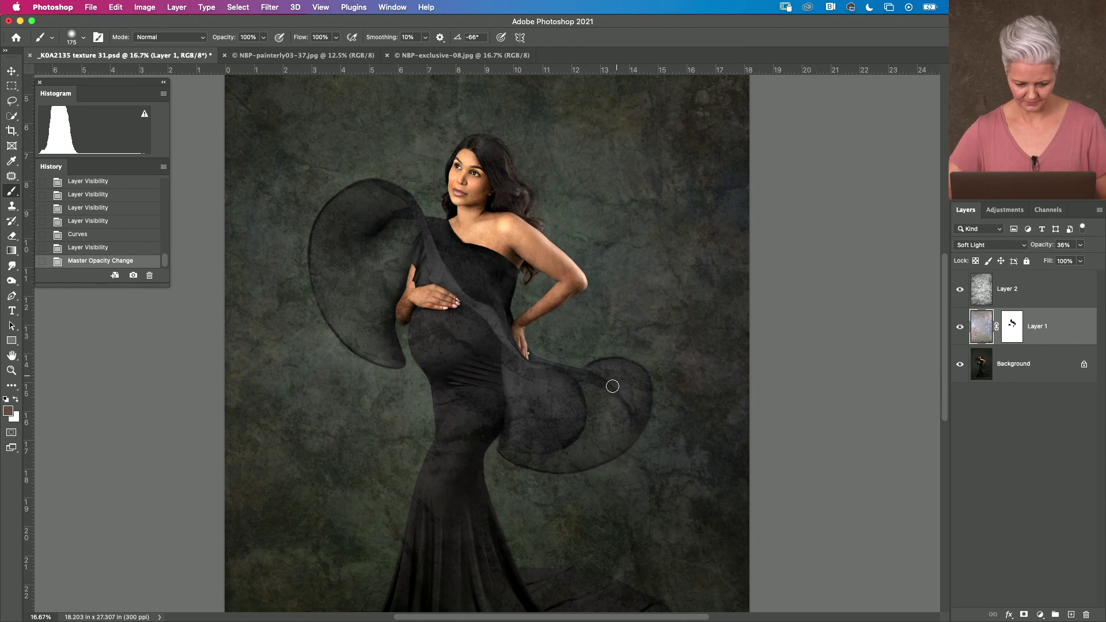
pyautogui.hscroll(-3, 581, 395)
pyautogui.scroll(-3, 575, 371)
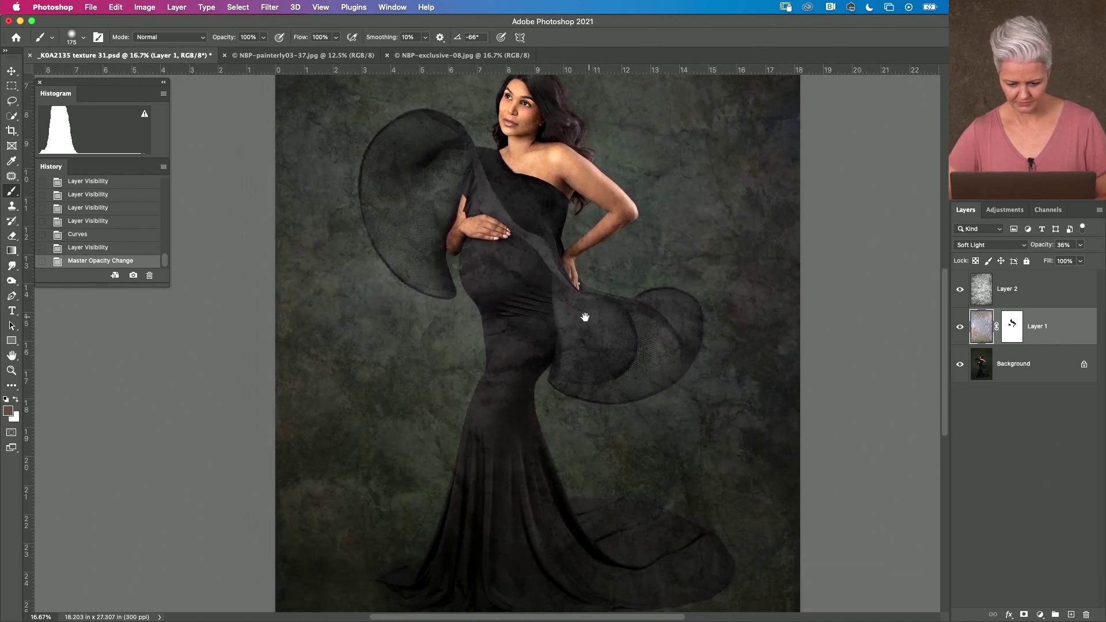
pyautogui.click(992, 374)
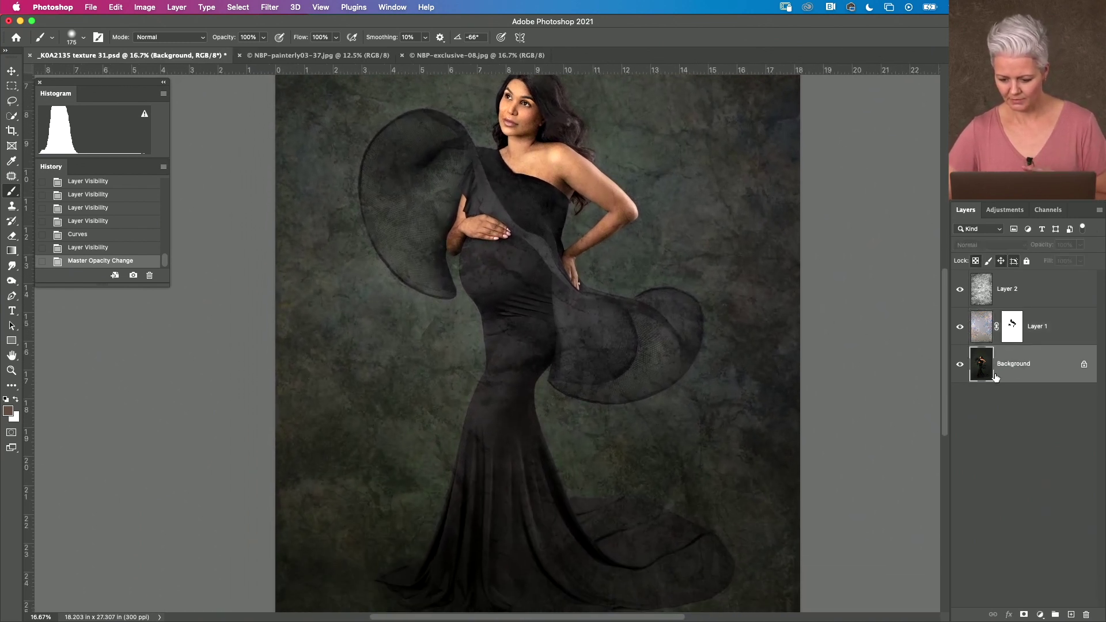
# - Select the woman using Select Subject, cancelling an accidental Fill dialog
pyautogui.click(9, 118)
pyautogui.click(343, 38)
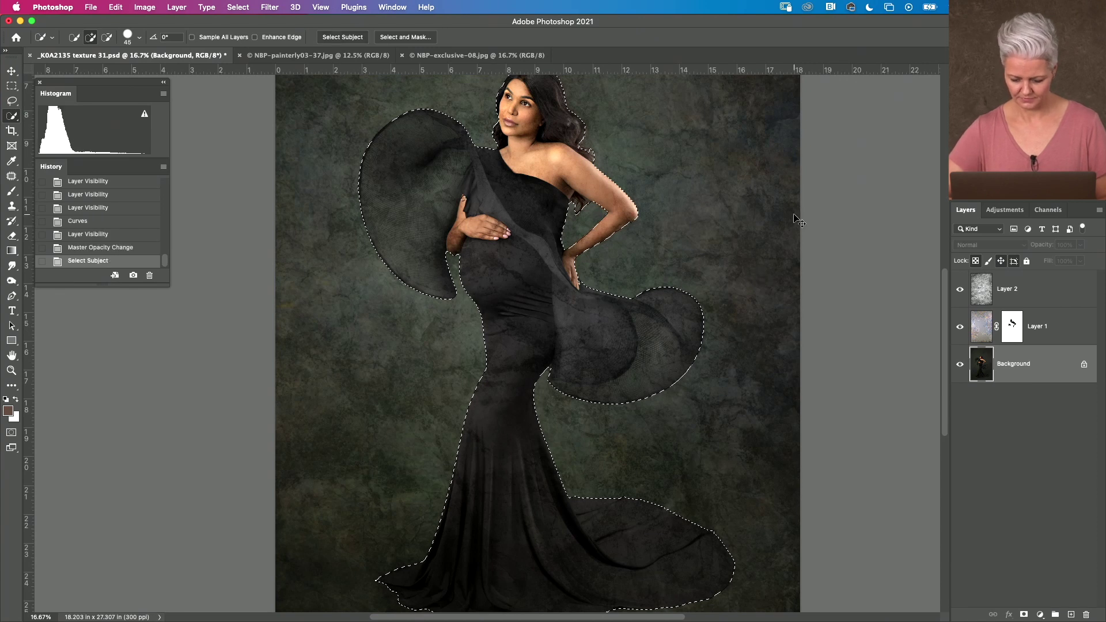
pyautogui.press('super+minus')
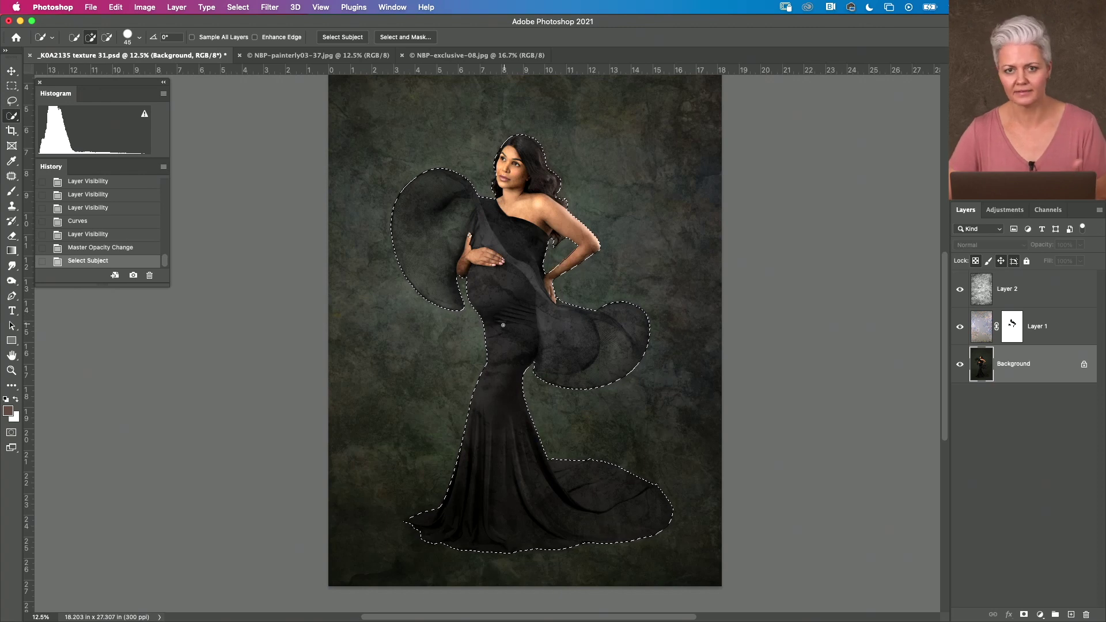
pyautogui.hotkey('shift', 'BackSpace')
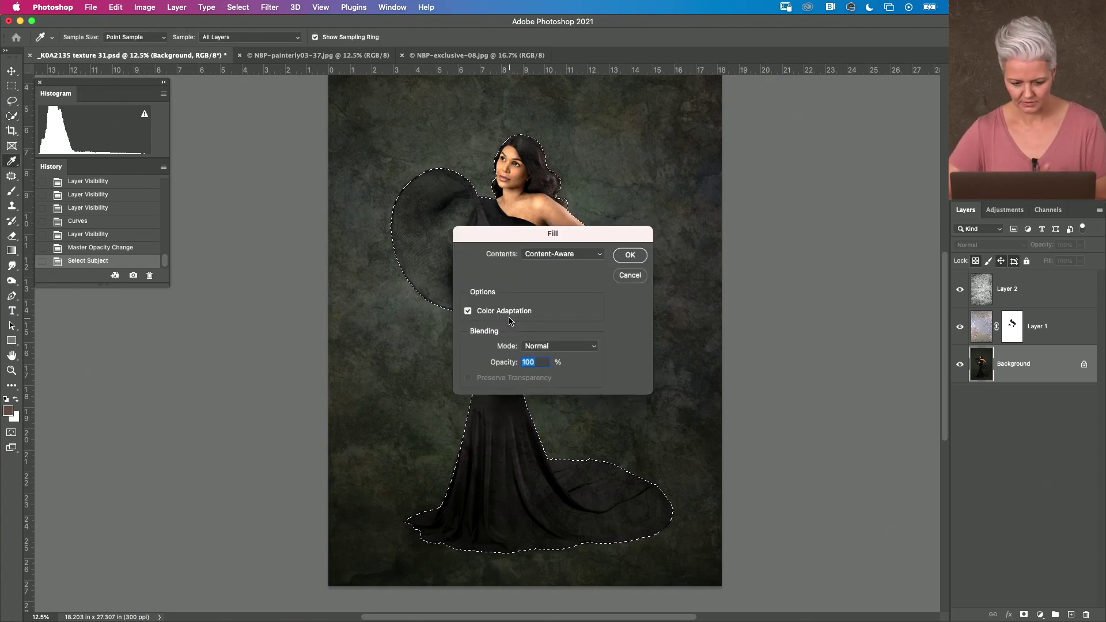
pyautogui.click(643, 275)
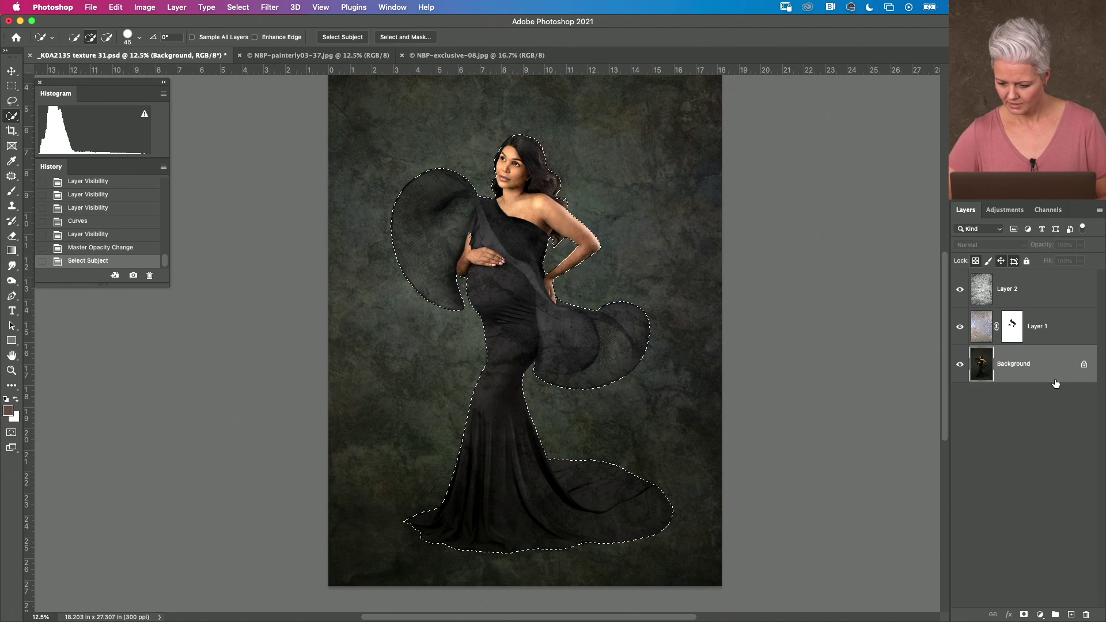
# - Delete Layer 2's texture over the woman, deselect, and lower Layer 2 to 64% opacity
pyautogui.click(1010, 299)
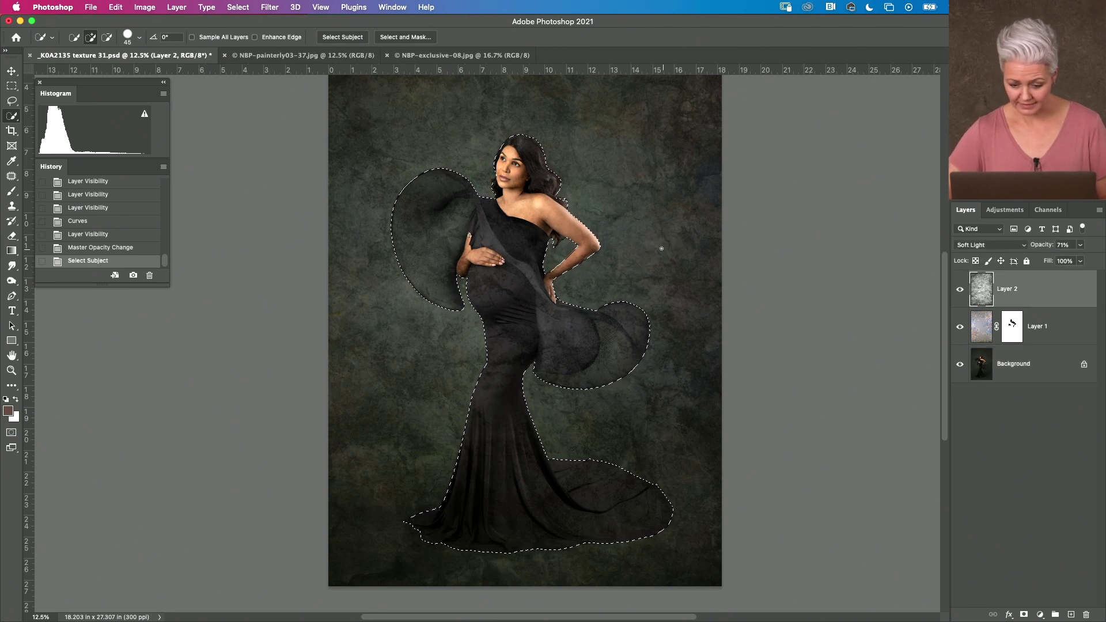
pyautogui.press('BackSpace')
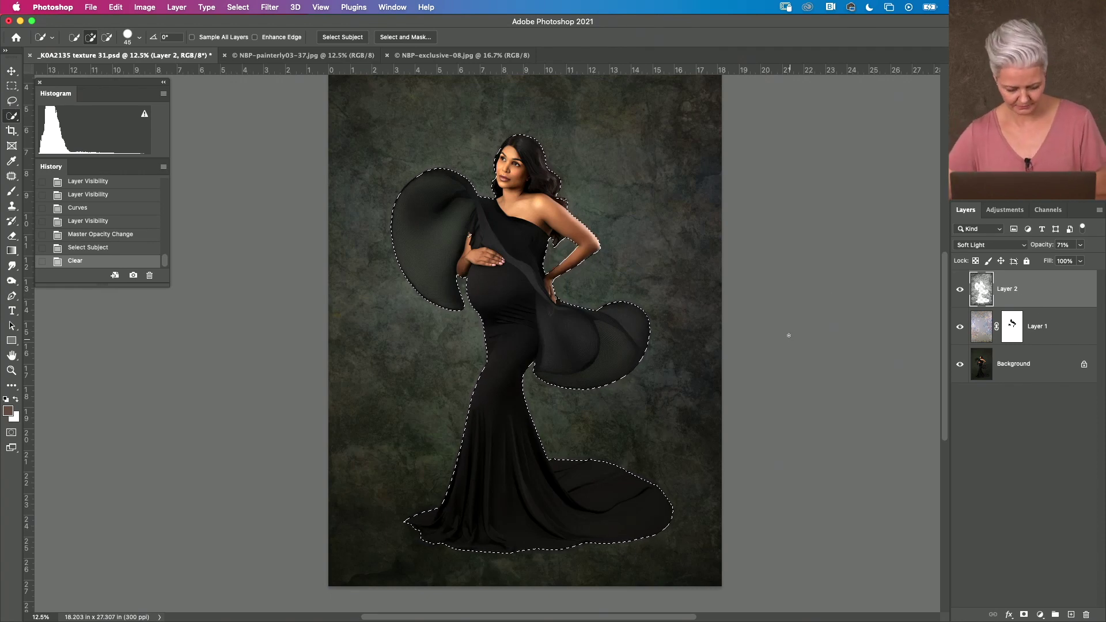
pyautogui.press('super+d')
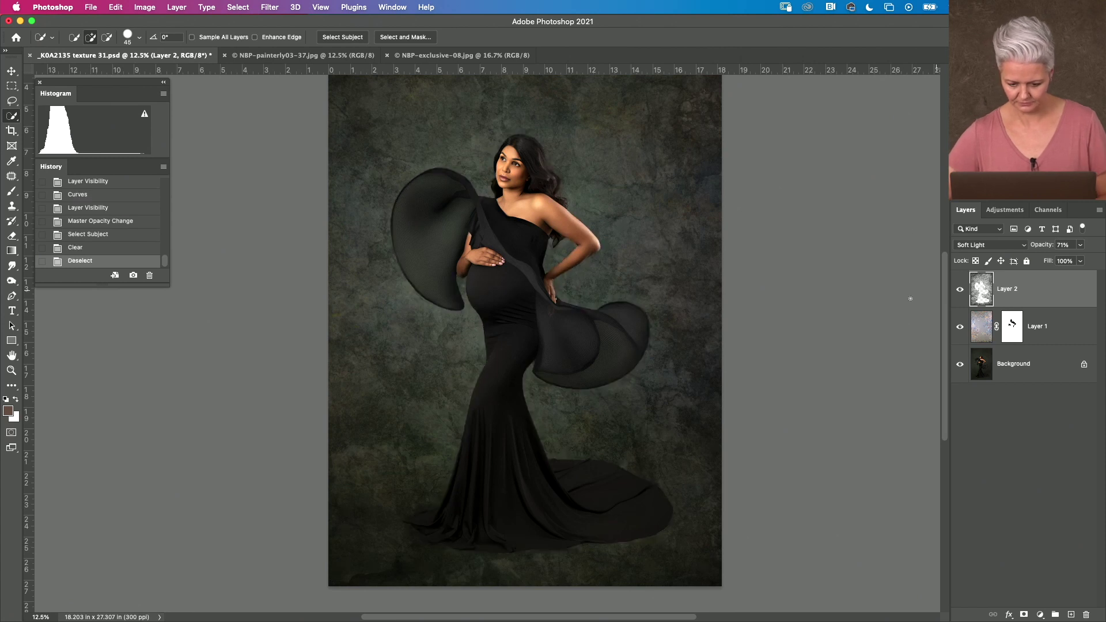
pyautogui.click(960, 291)
pyautogui.click(961, 291)
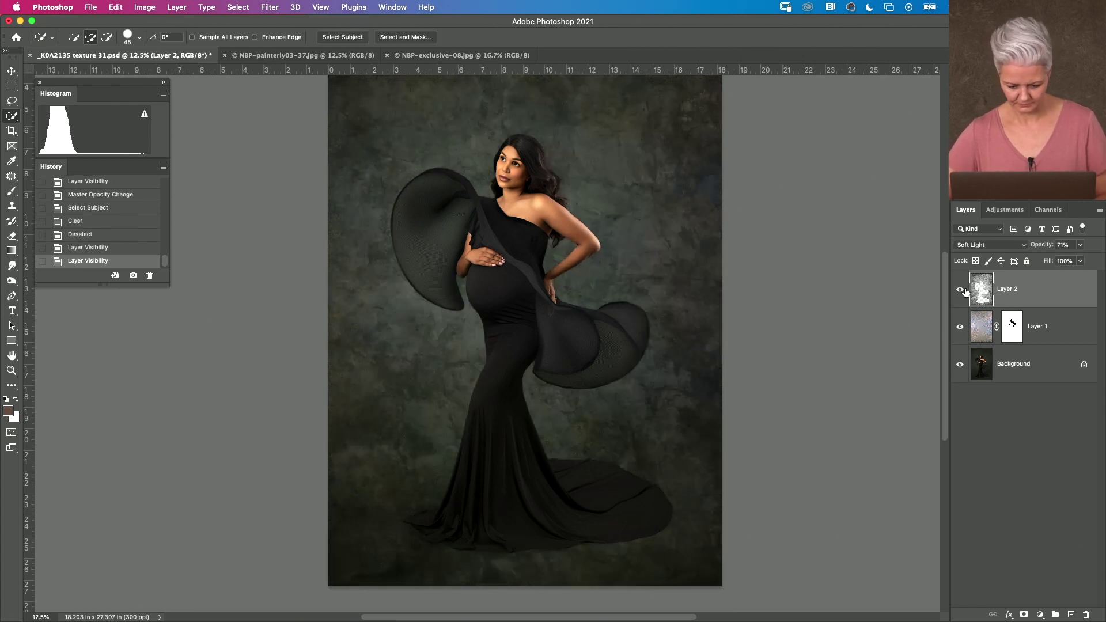
pyautogui.press('super+equal')
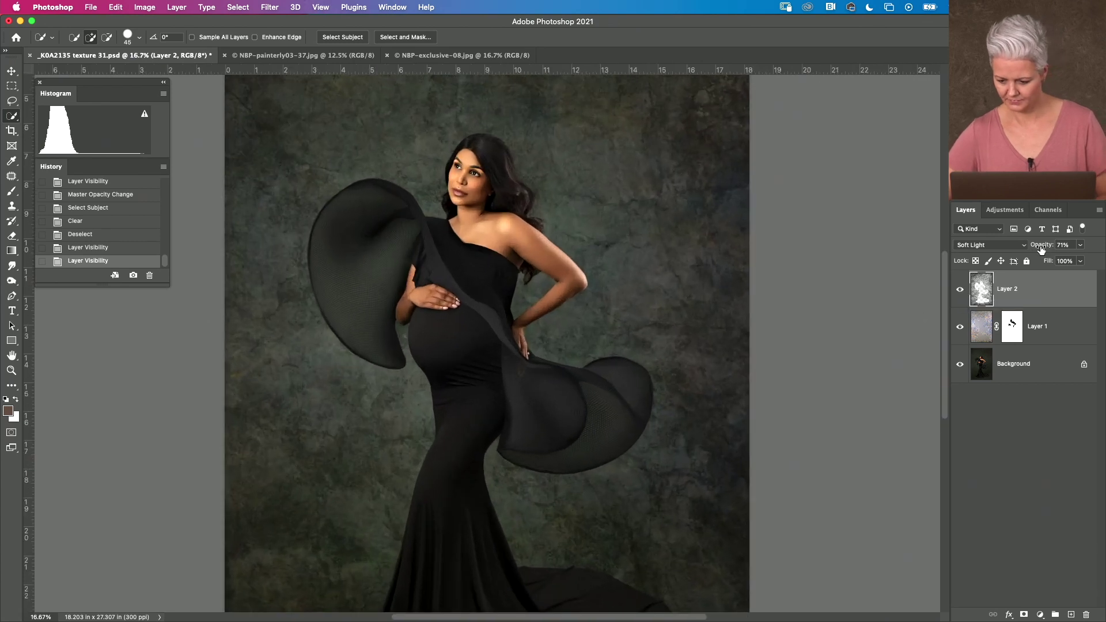
pyautogui.moveTo(1041, 250); pyautogui.dragTo(1041, 250)
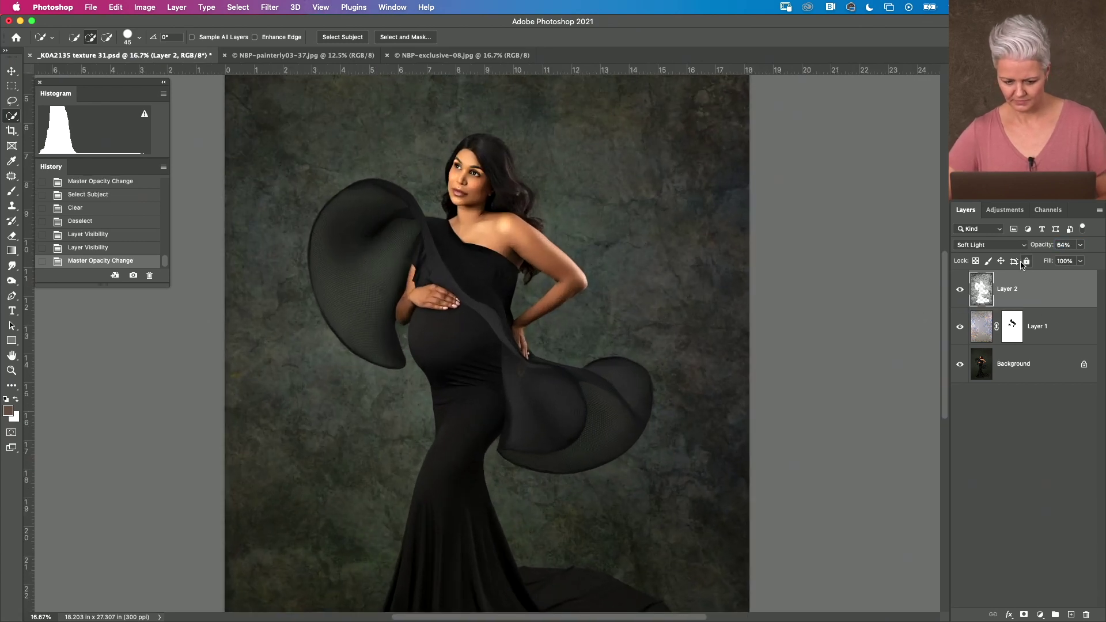
pyautogui.press('super+minus')
pyautogui.press('super+minus')
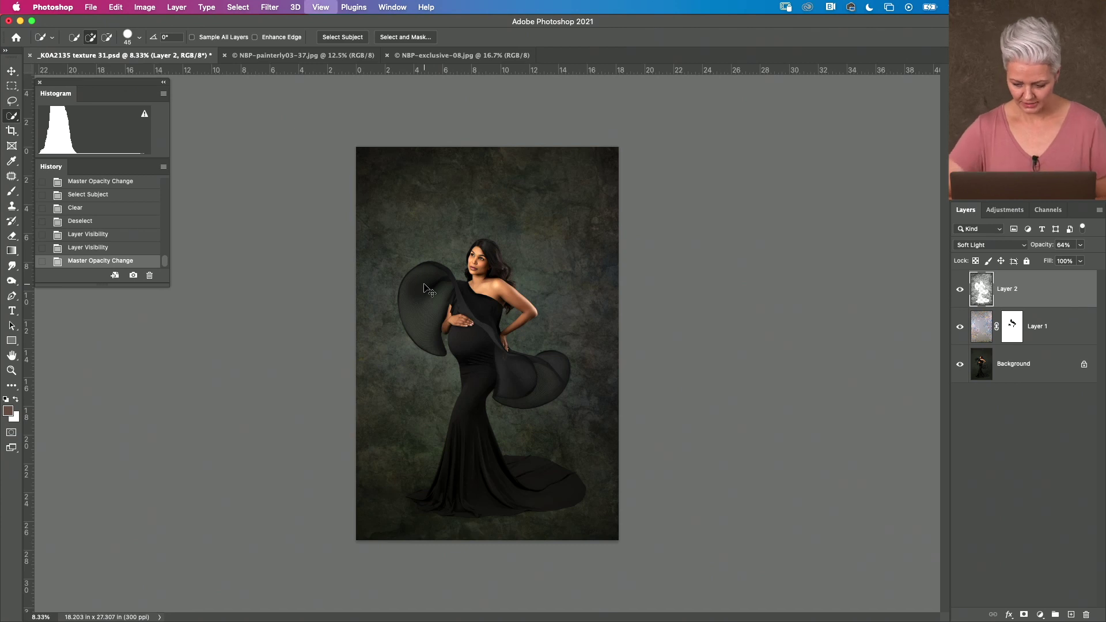
# - Inspect the texture up close, then raise Layer 1's opacity from 36% to 56%
pyautogui.press('super+equal')
pyautogui.scroll(5, 621, 349)
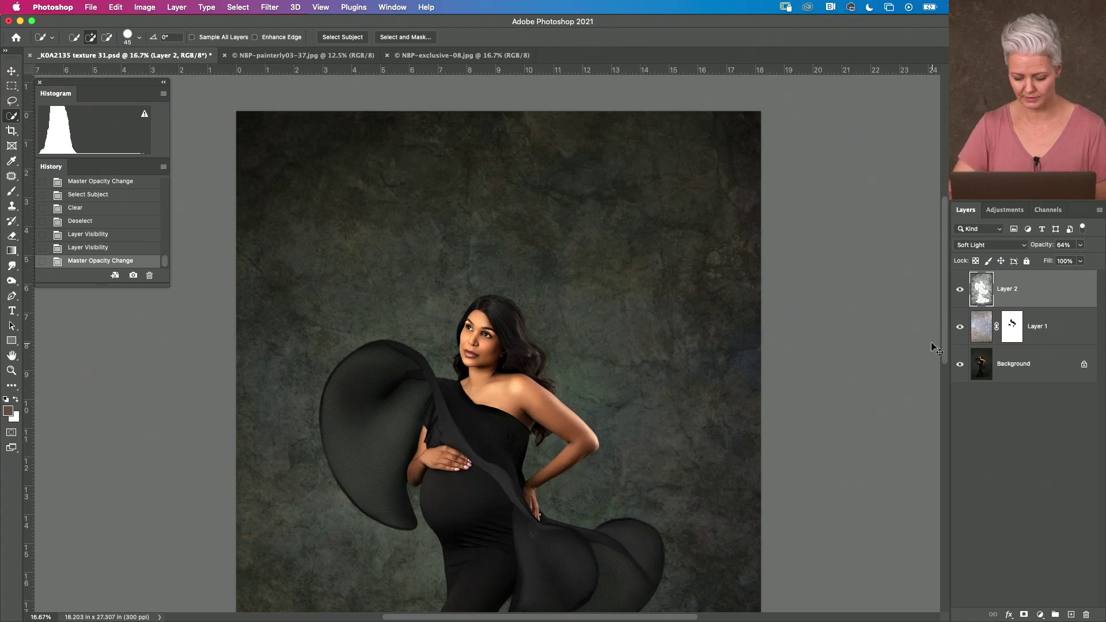
pyautogui.press('super+minus')
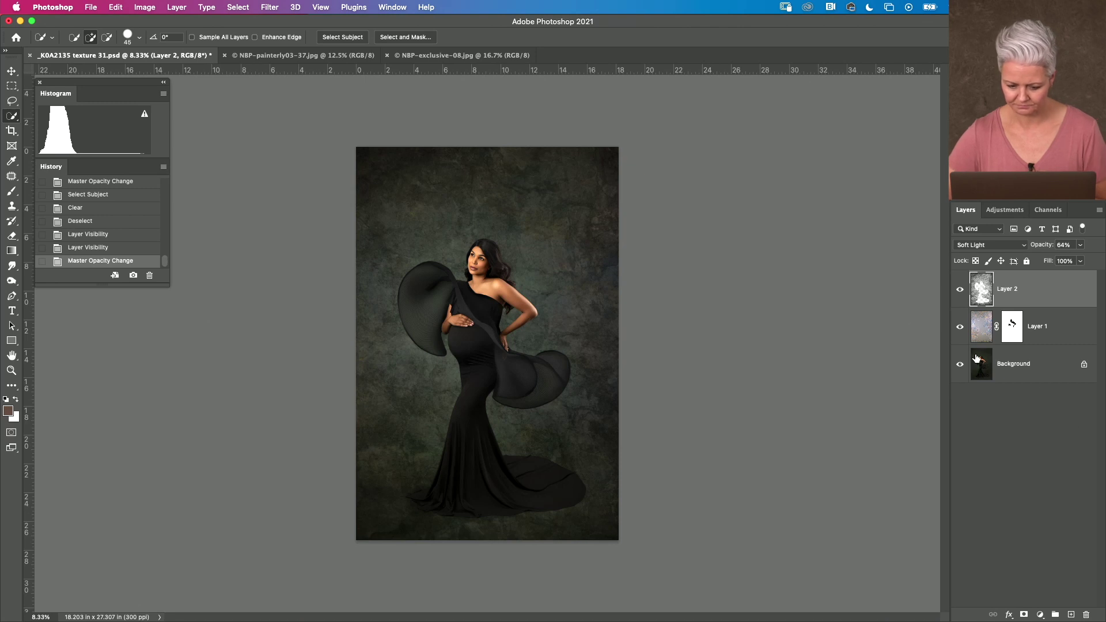
pyautogui.click(1029, 338)
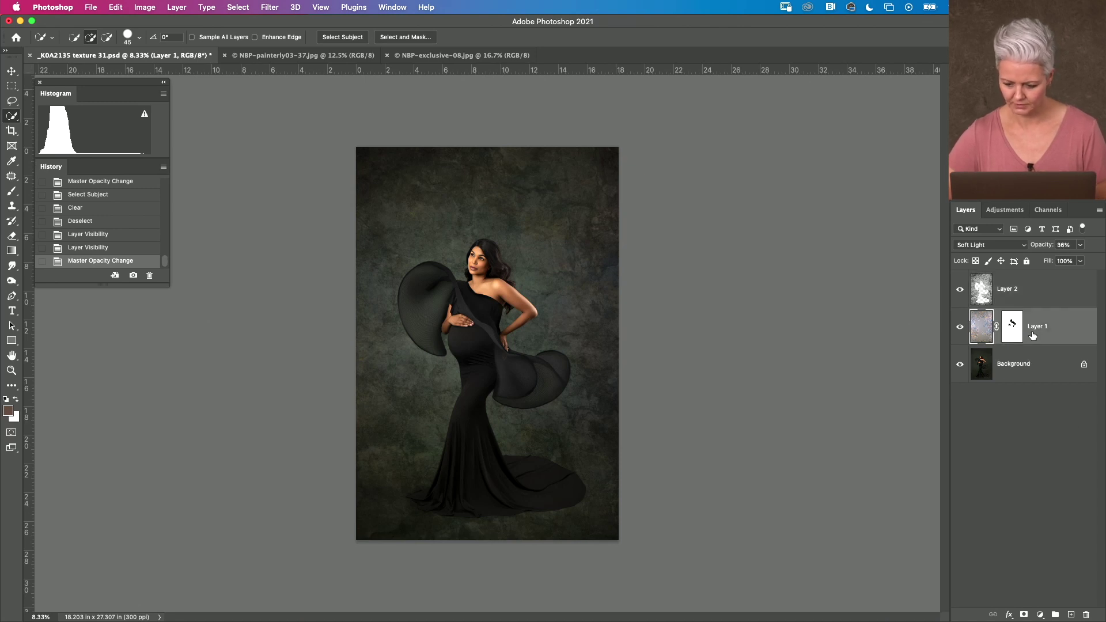
pyautogui.click(960, 331)
pyautogui.click(960, 332)
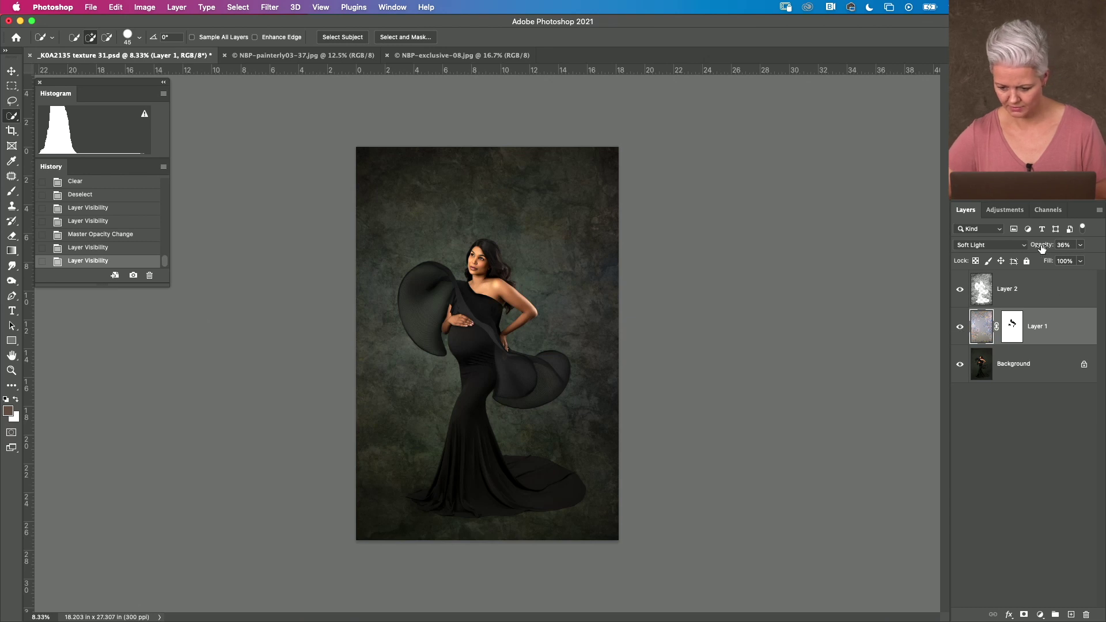
pyautogui.moveTo(1043, 250); pyautogui.dragTo(1049, 250)
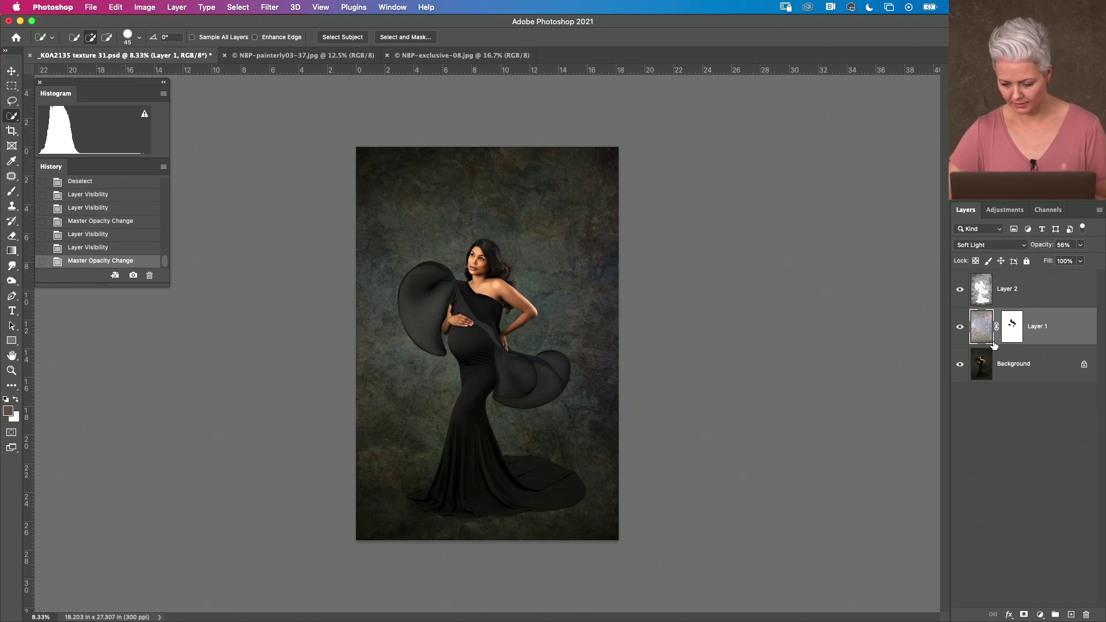
# - Draw a rectangular selection just inside the image edges and feather it by 555 pixels
pyautogui.click(12, 85)
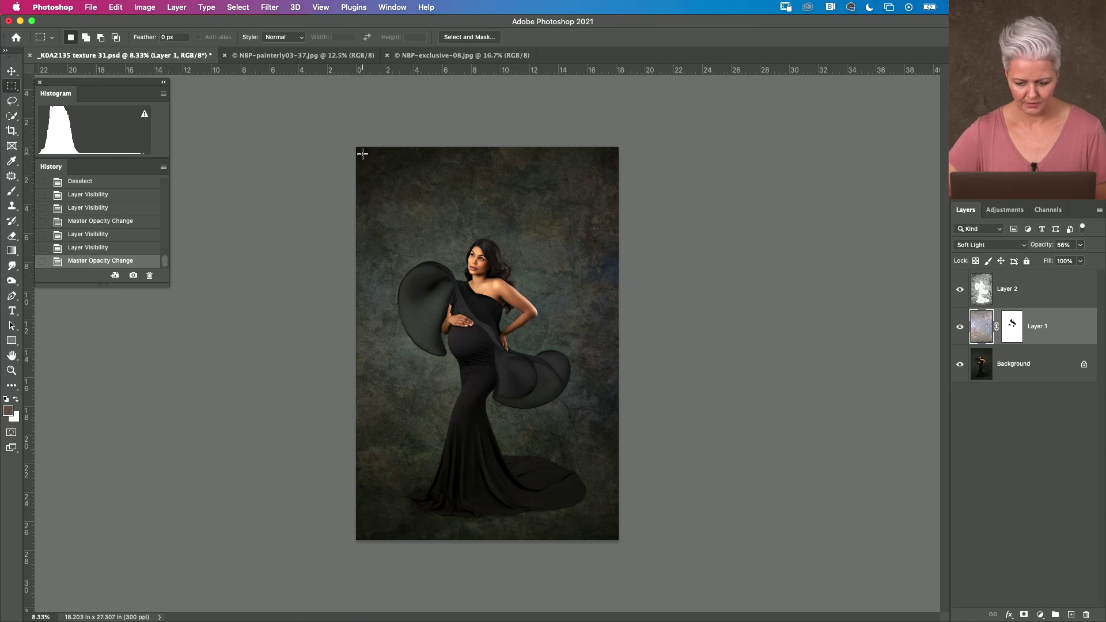
pyautogui.moveTo(362, 153); pyautogui.dragTo(614, 535)
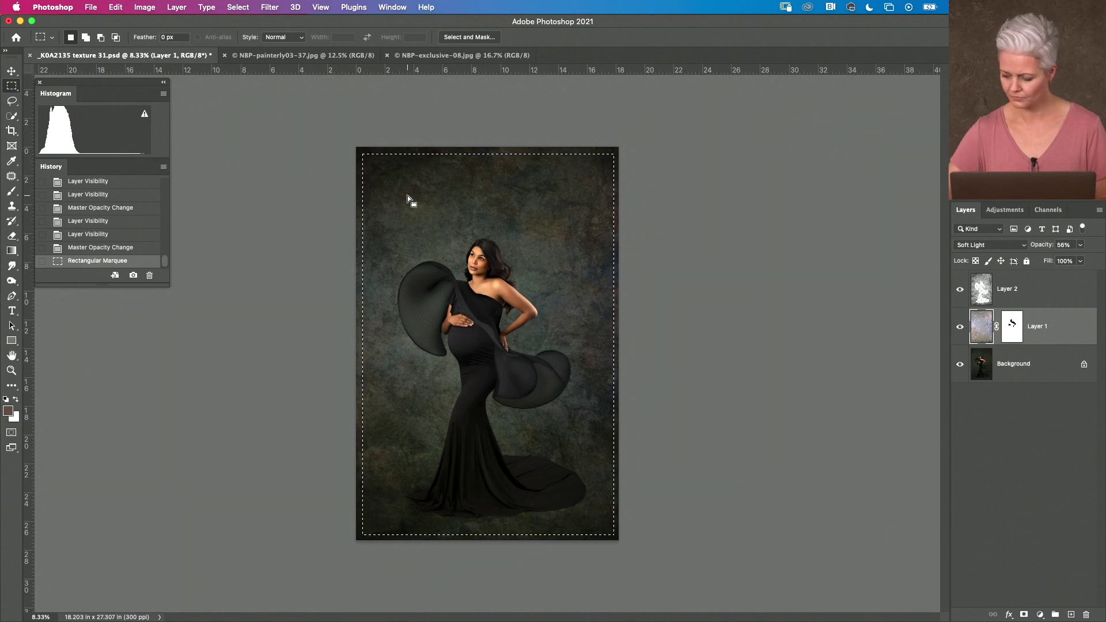
pyautogui.rightClick(567, 227)
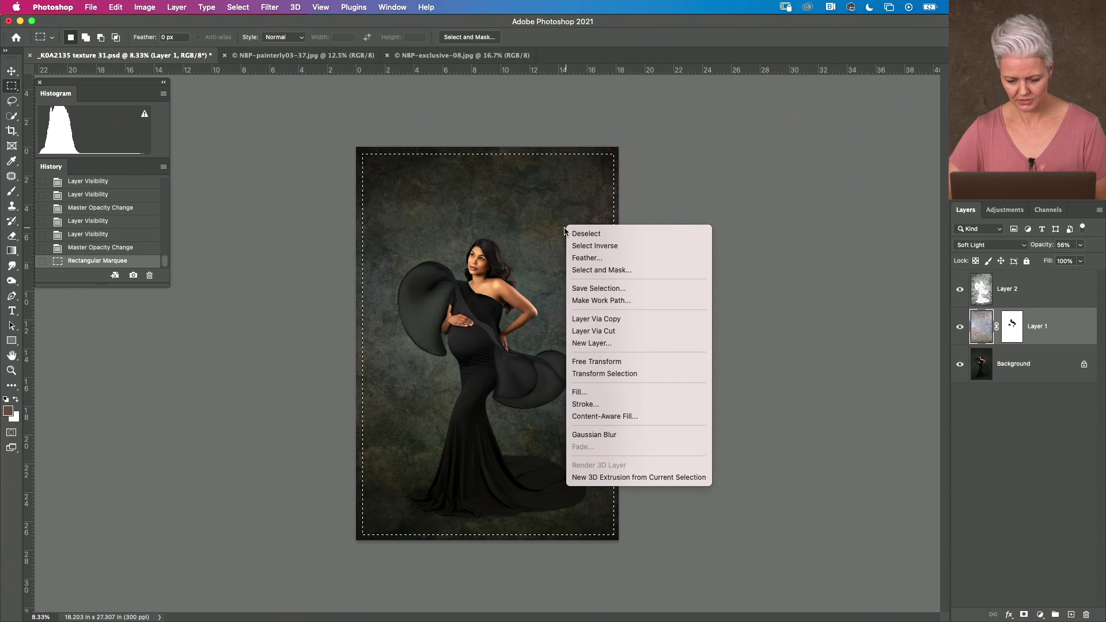
pyautogui.click(586, 258)
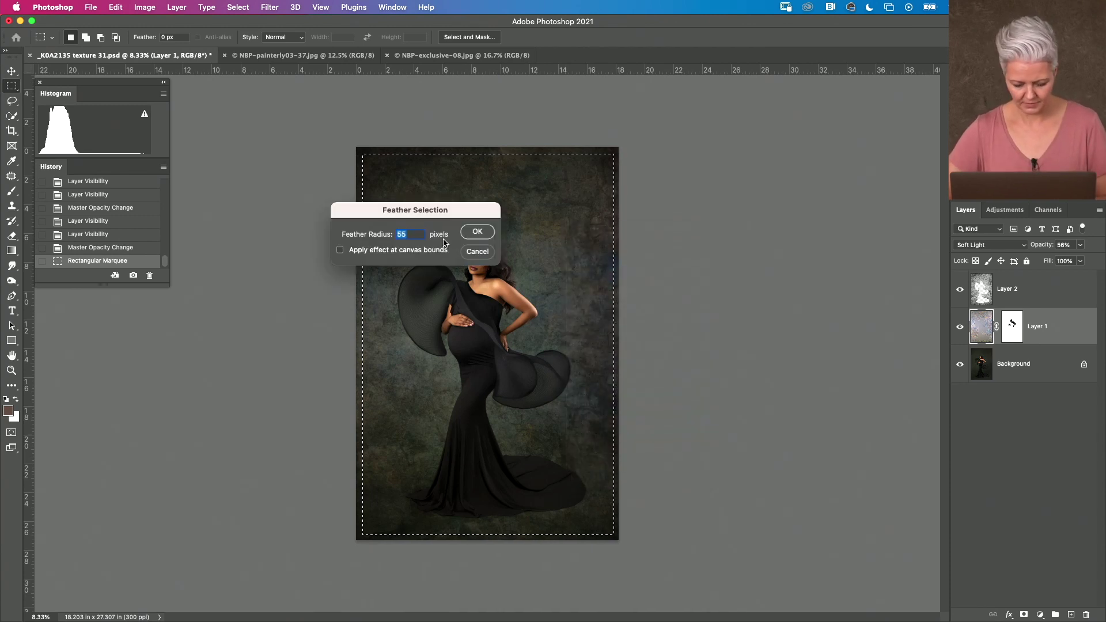
pyautogui.write('555')
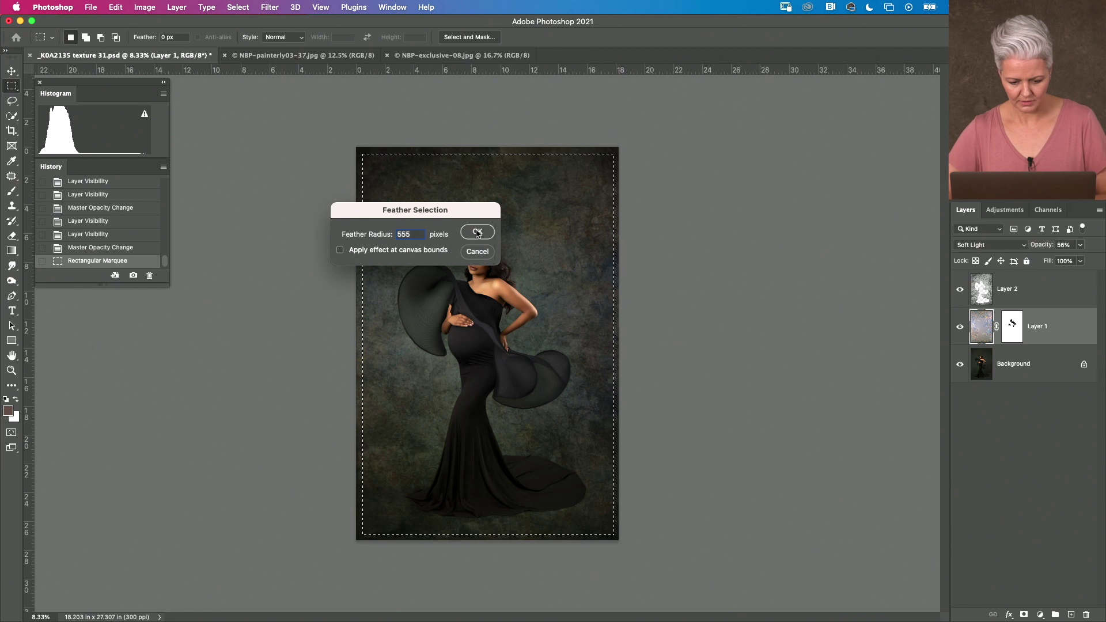
pyautogui.click(478, 232)
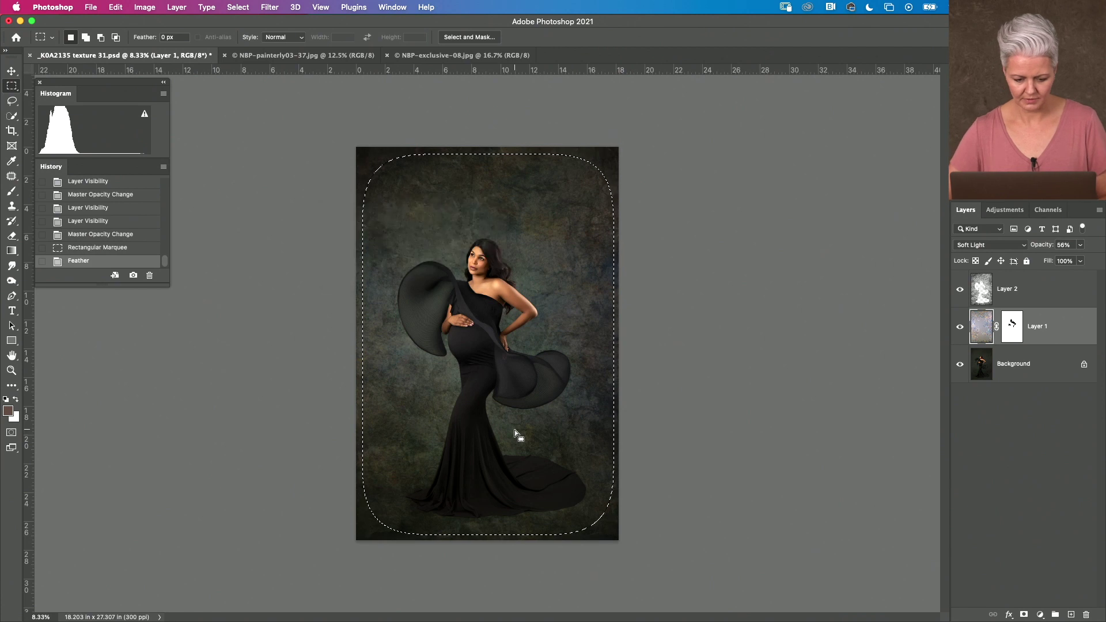
# - Invert the selection, apply Gaussian Blur with radius 1000 to the edges, and deselect
pyautogui.rightClick(515, 257)
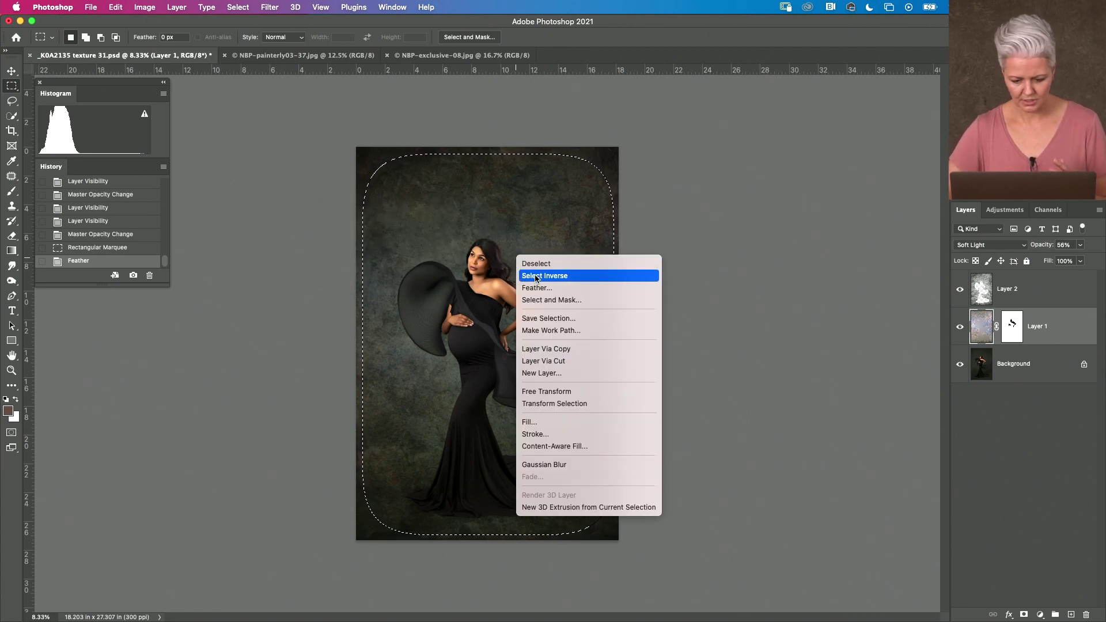
pyautogui.click(534, 281)
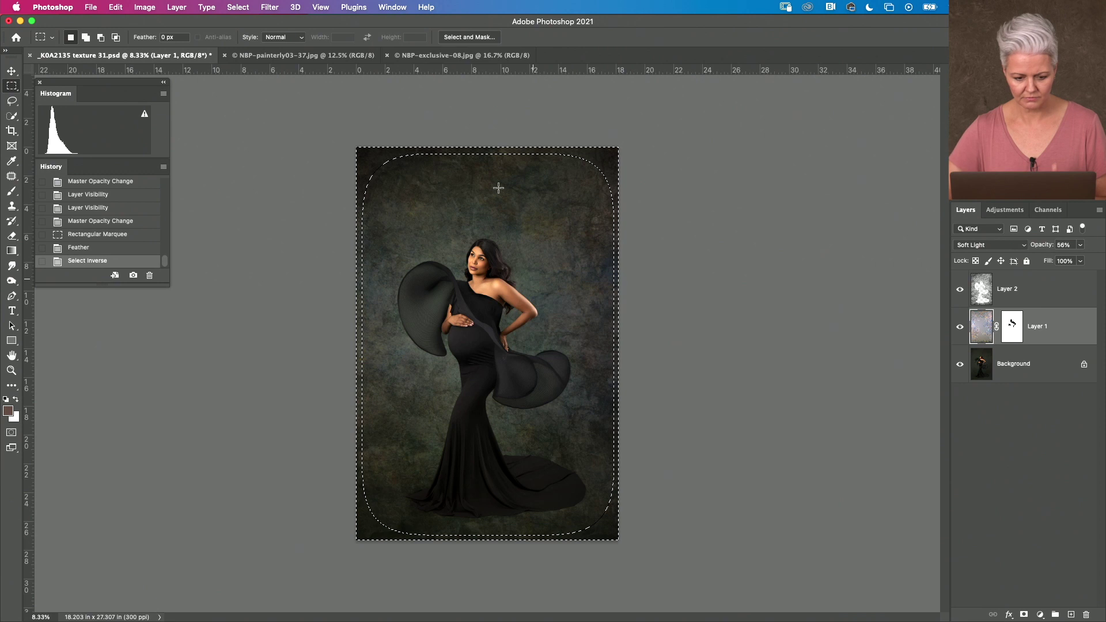
pyautogui.click(270, 8)
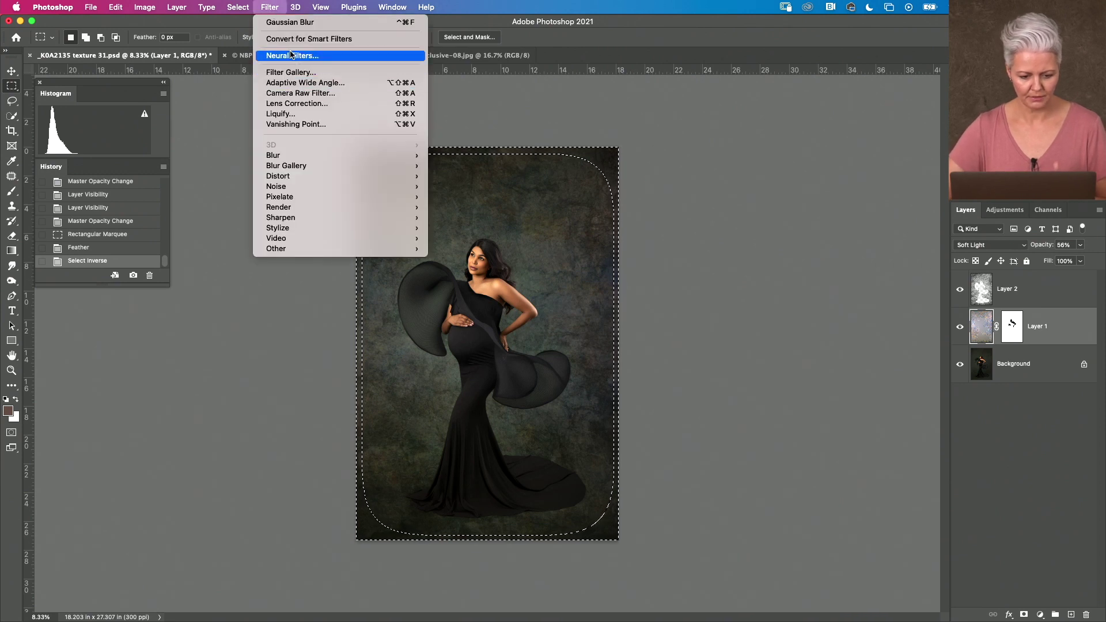
pyautogui.moveTo(281, 157)
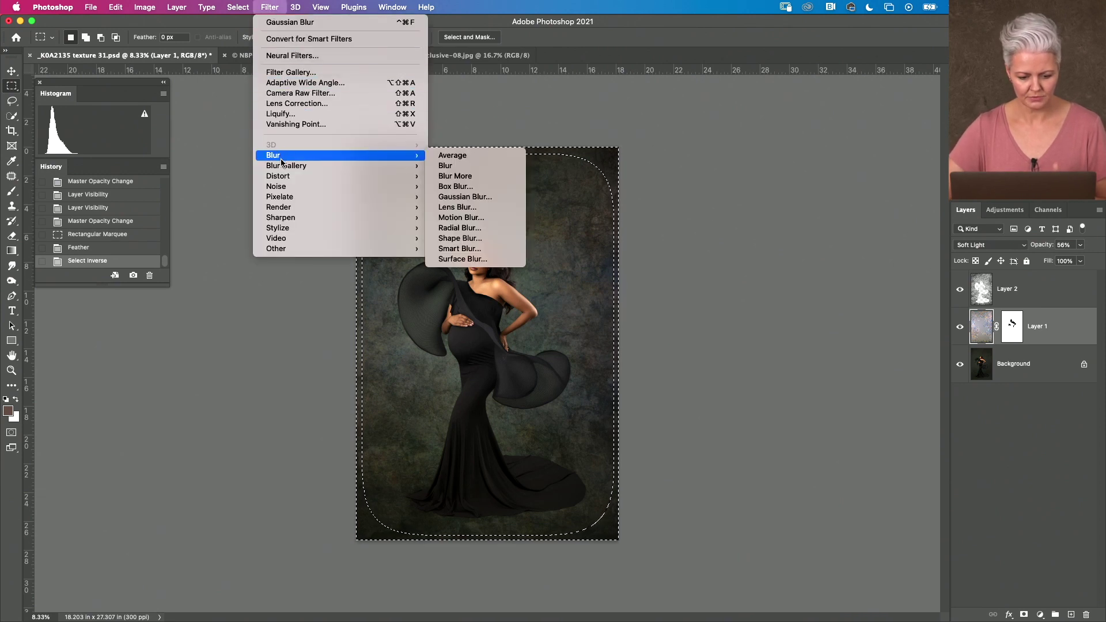
pyautogui.click(456, 198)
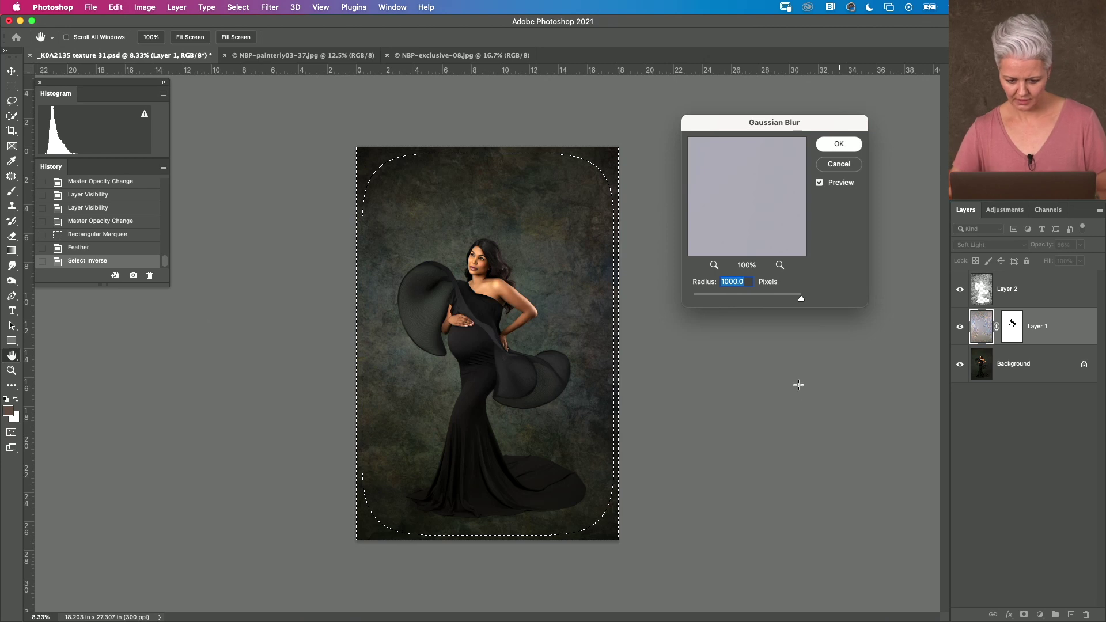
pyautogui.press('super+d')
# - Zoom in to inspect the blurred edges, then zoom back out to the whole image
pyautogui.press('super+equal')
pyautogui.press('super+equal')
pyautogui.scroll(8, 624, 428)
pyautogui.hscroll(3, 624, 427)
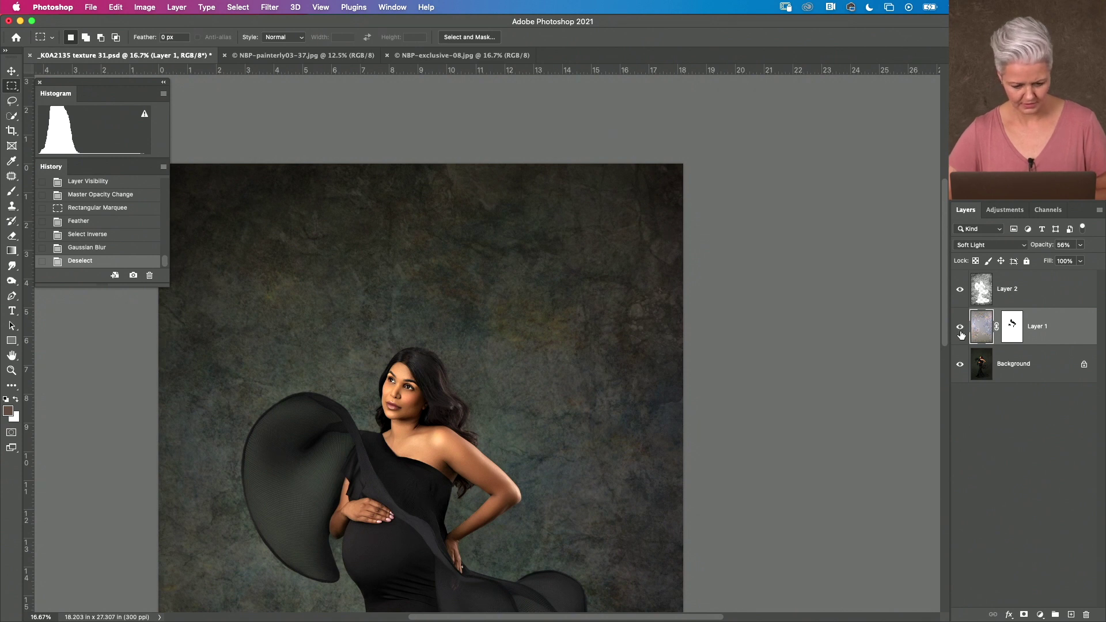
pyautogui.scroll(-7, 580, 341)
pyautogui.hscroll(-4, 580, 340)
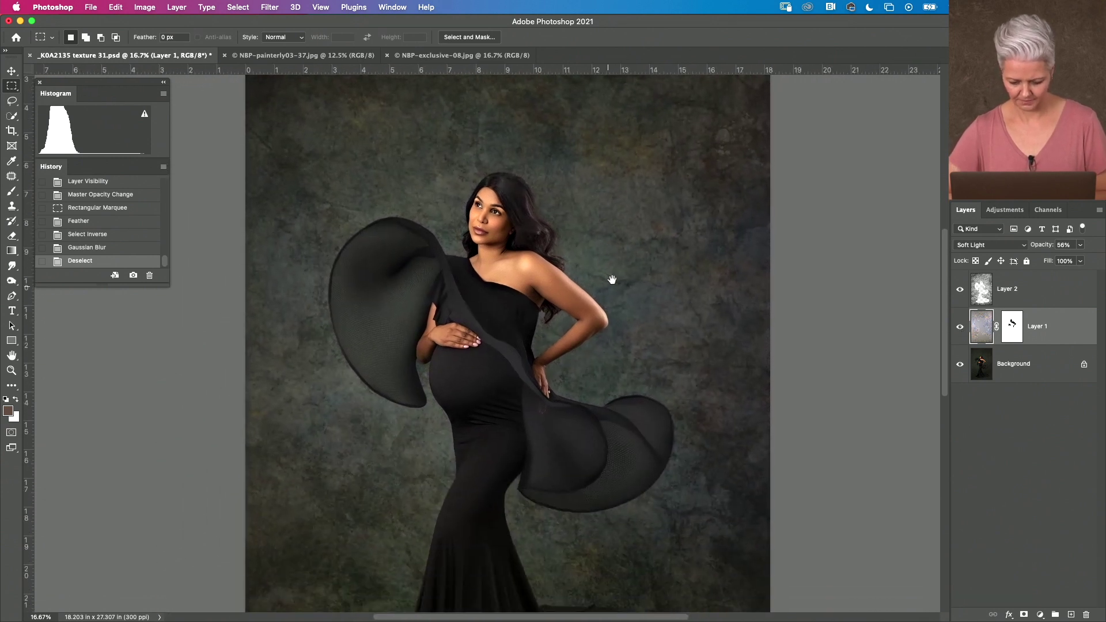
pyautogui.press('super+minus')
pyautogui.press('super+minus')
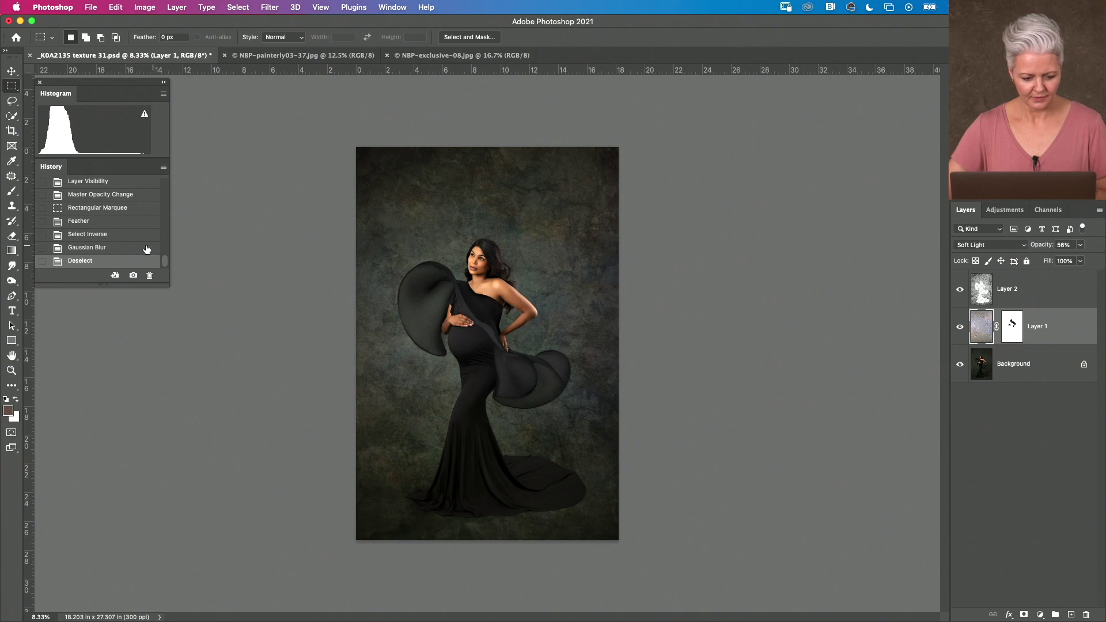
pyautogui.moveTo(165, 264); pyautogui.dragTo(162, 160)
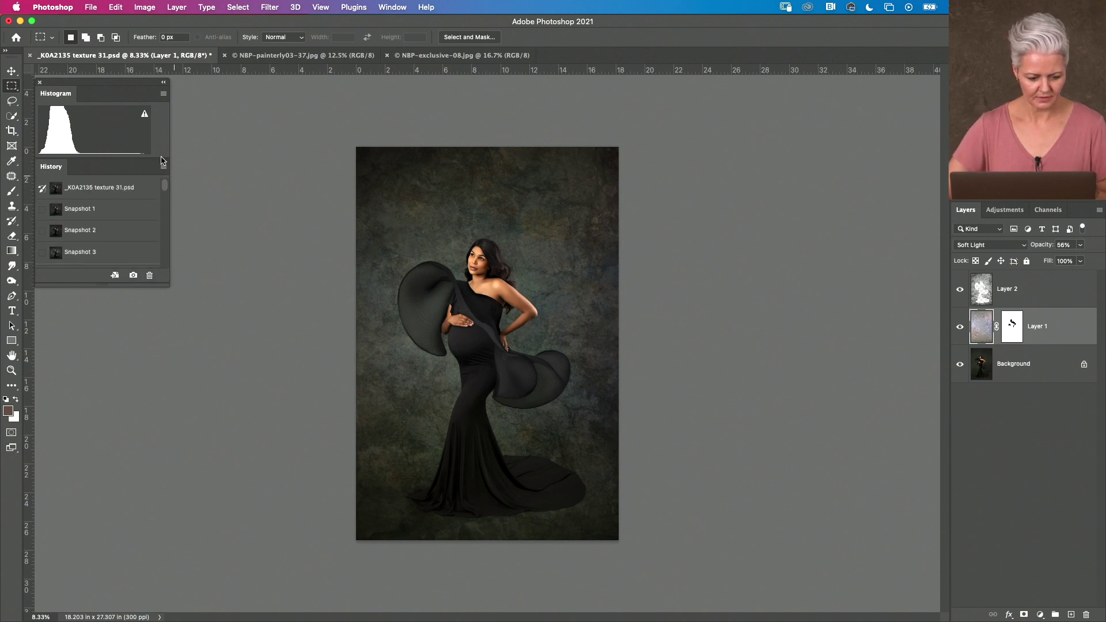
# - Revert the portrait to Snapshot 1, then bring the Finder textures window forward, dismissing the clipboard warning
pyautogui.click(117, 211)
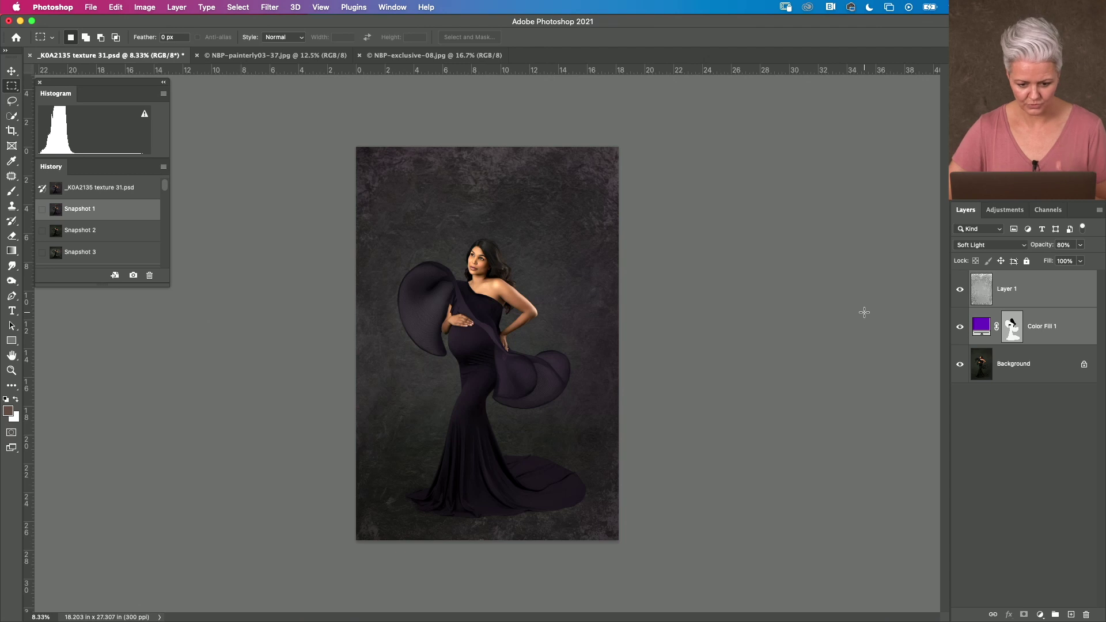
pyautogui.moveTo(391, 620)
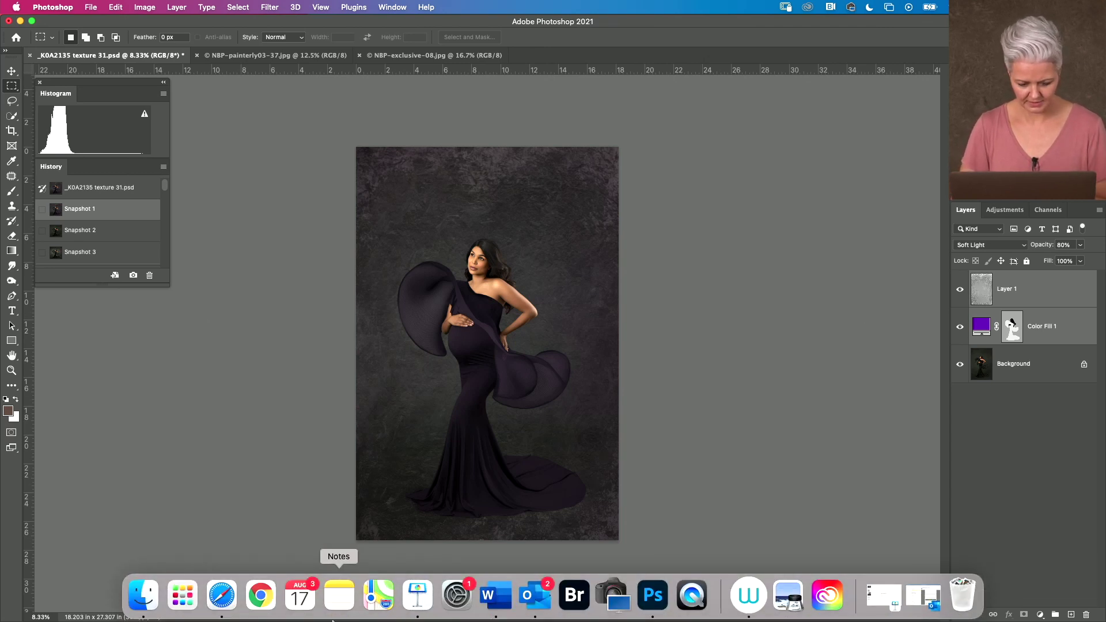
pyautogui.click(143, 596)
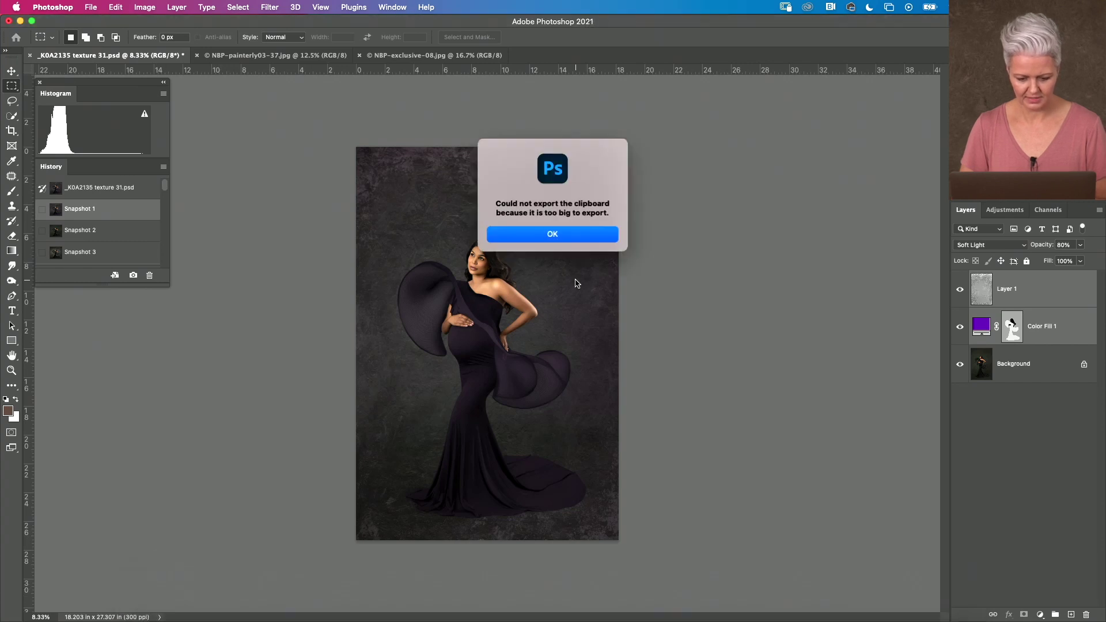
pyautogui.click(562, 237)
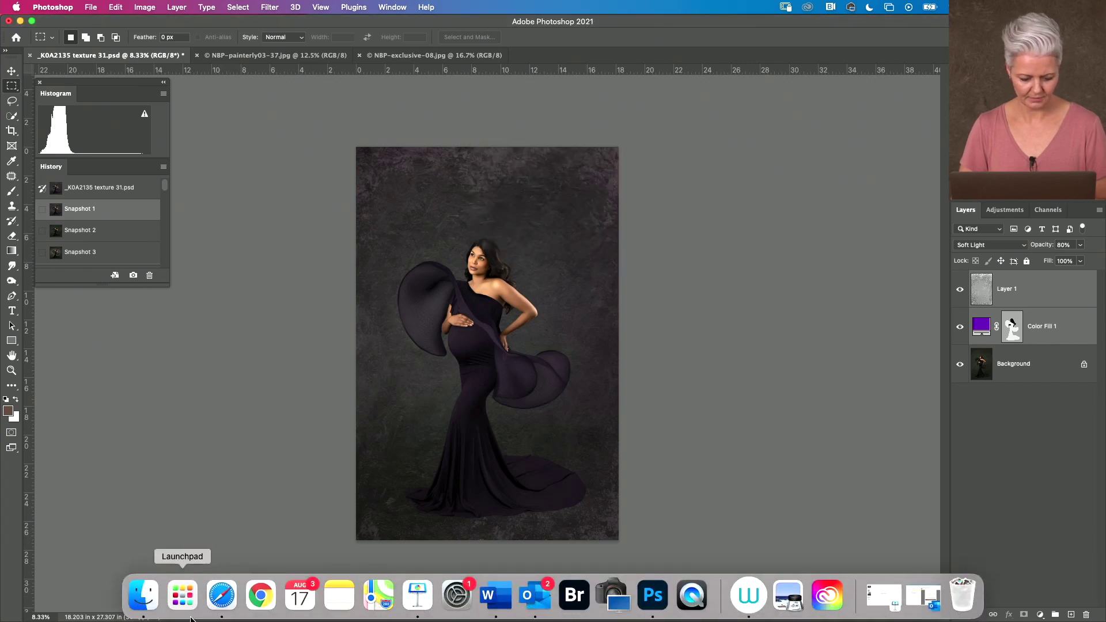
pyautogui.click(144, 595)
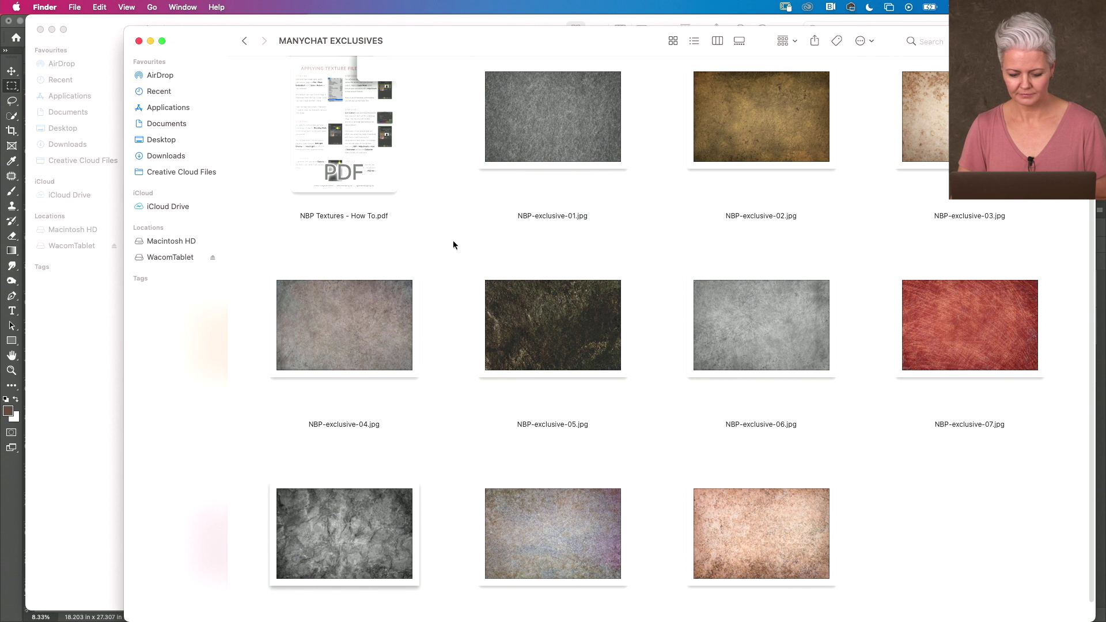
# - Drag NBP-painterly03-31.jpg from the painterly textures folder onto Photoshop's Dock icon
pyautogui.click(91, 363)
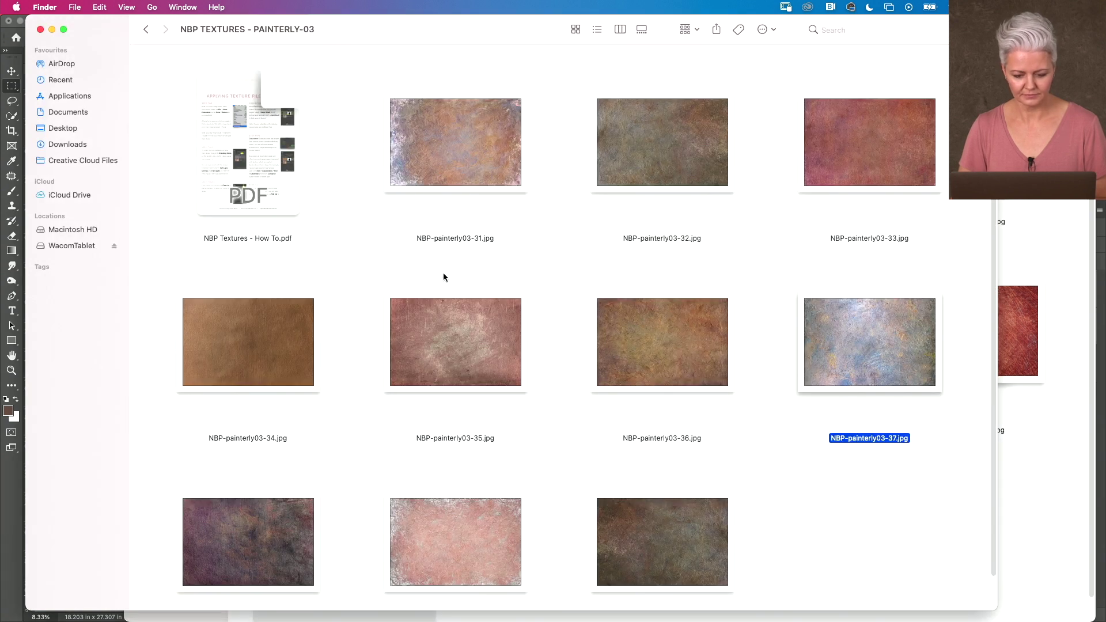
pyautogui.click(468, 166)
pyautogui.moveTo(469, 165)
pyautogui.mouseDown()
pyautogui.moveTo(612, 612)
pyautogui.moveTo(627, 616)
pyautogui.moveTo(657, 570)
pyautogui.moveTo(649, 620)
pyautogui.moveTo(646, 610)
pyautogui.mouseUp()
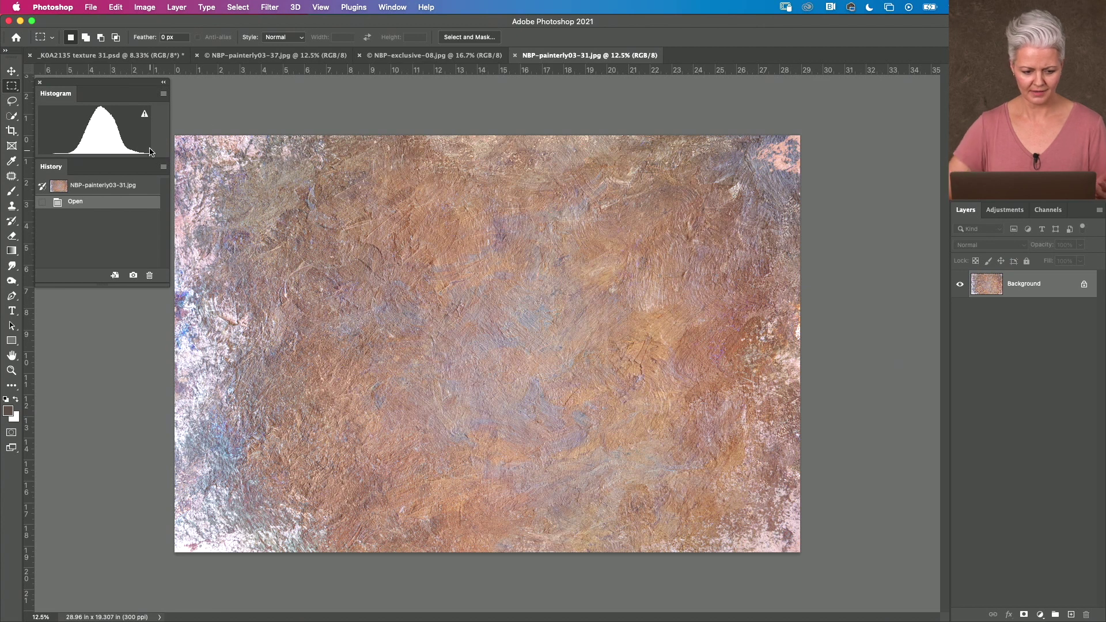
# - Select all of the NBP-painterly03-31.jpg canvas, then return to the portrait and select Layer 1
pyautogui.click(109, 56)
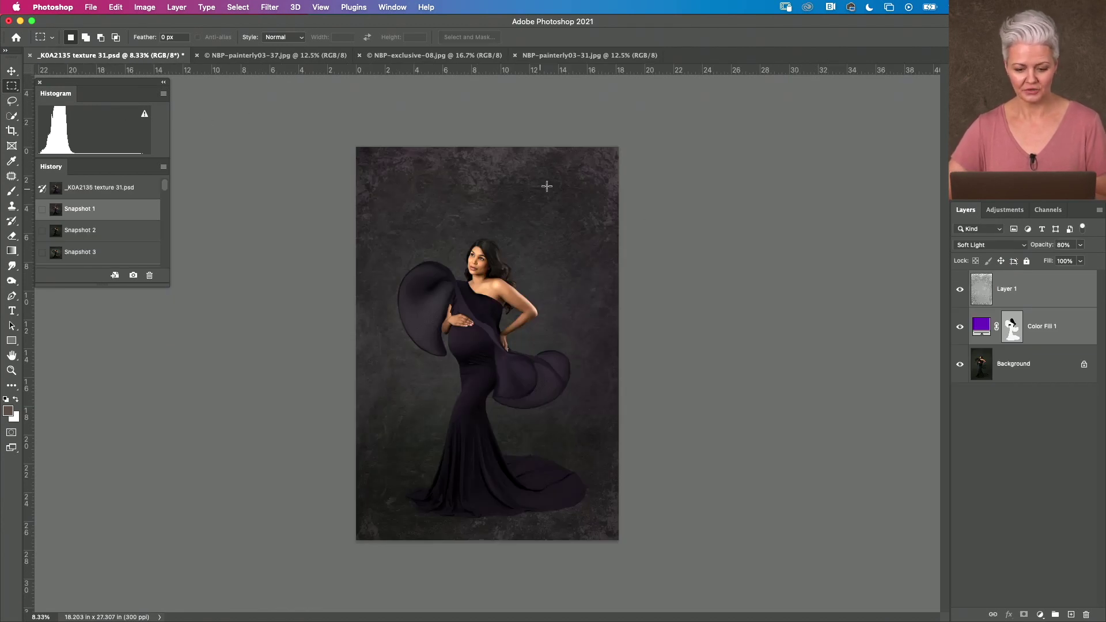
pyautogui.click(554, 56)
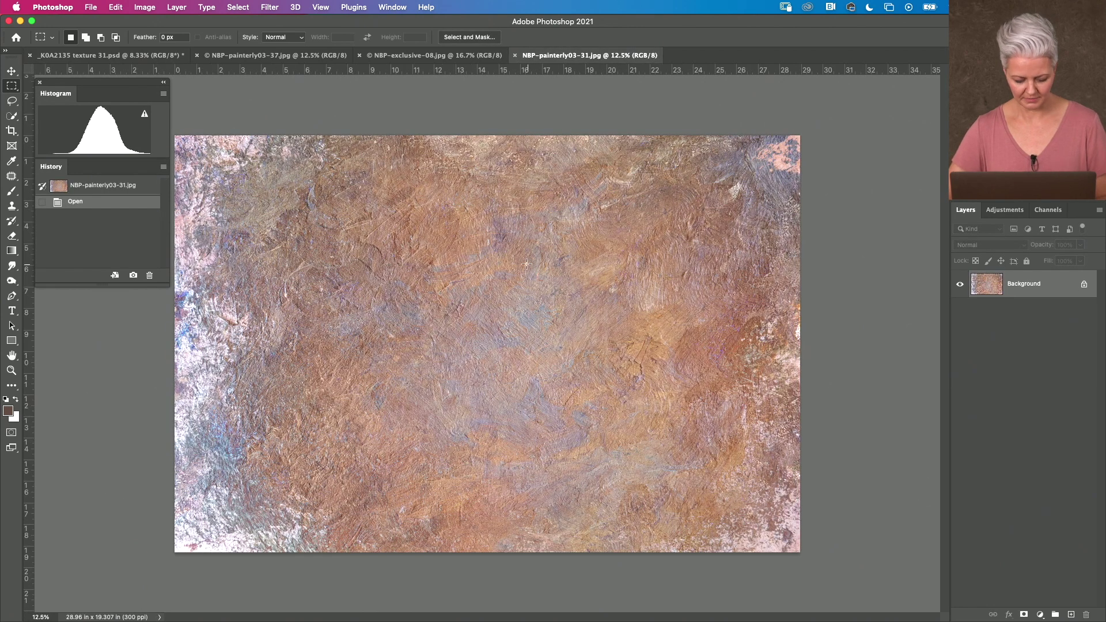
pyautogui.press('super+a')
pyautogui.press('super+a')
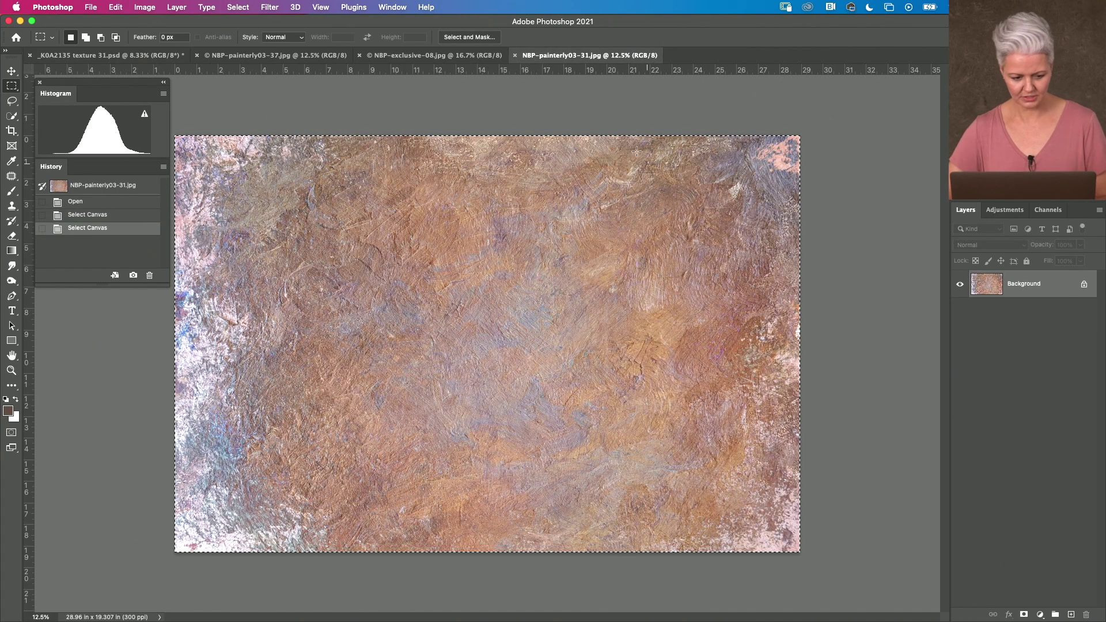
pyautogui.click(87, 56)
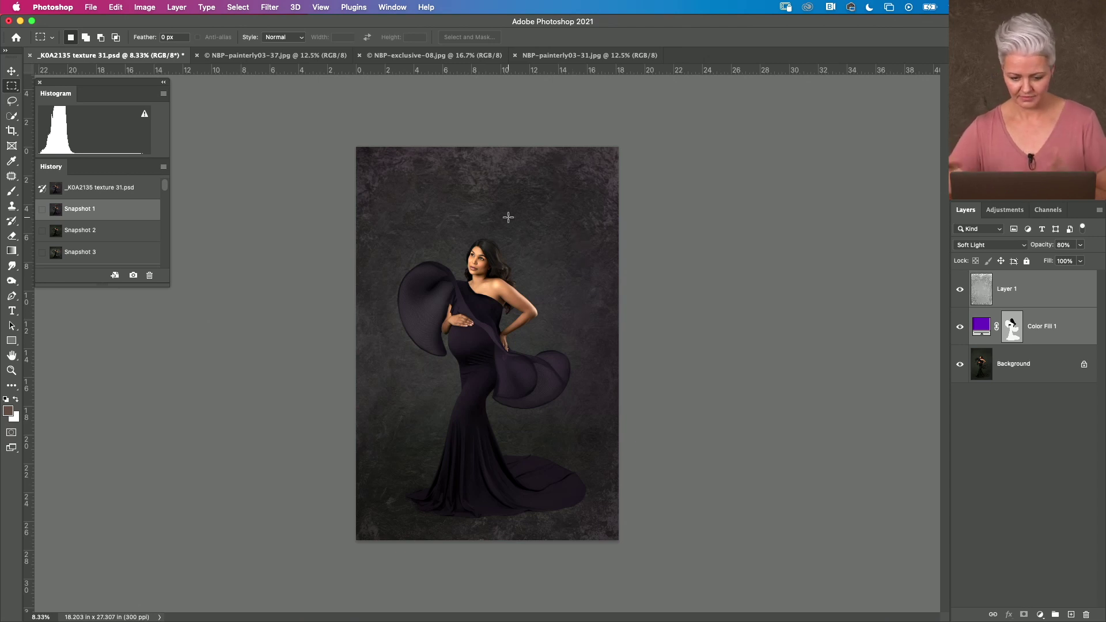
pyautogui.click(1004, 300)
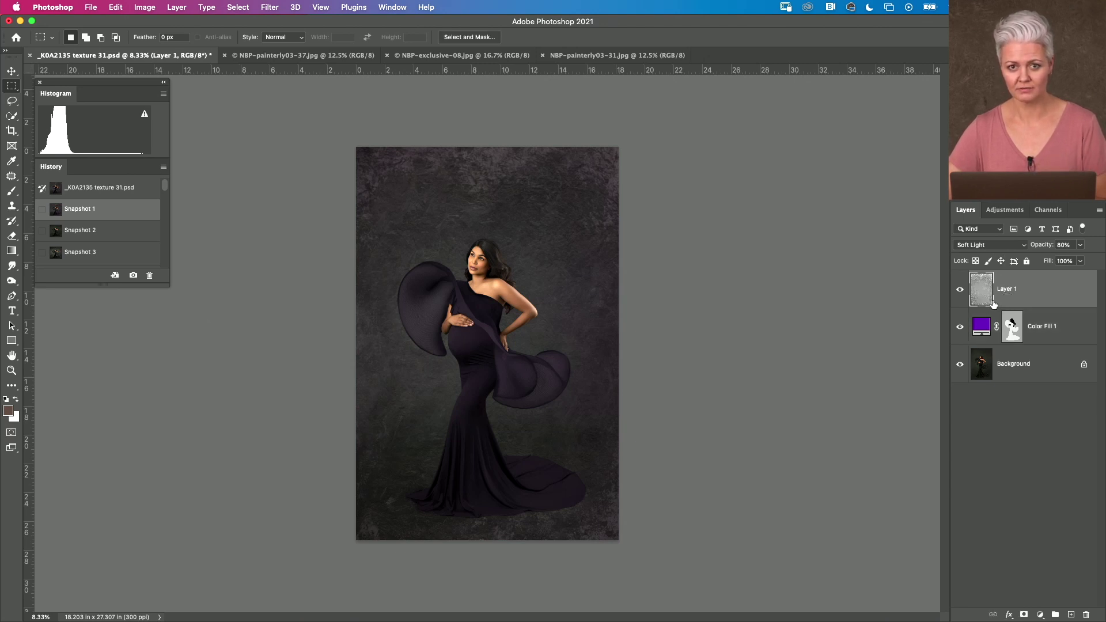
pyautogui.click(960, 327)
pyautogui.click(959, 290)
pyautogui.click(960, 289)
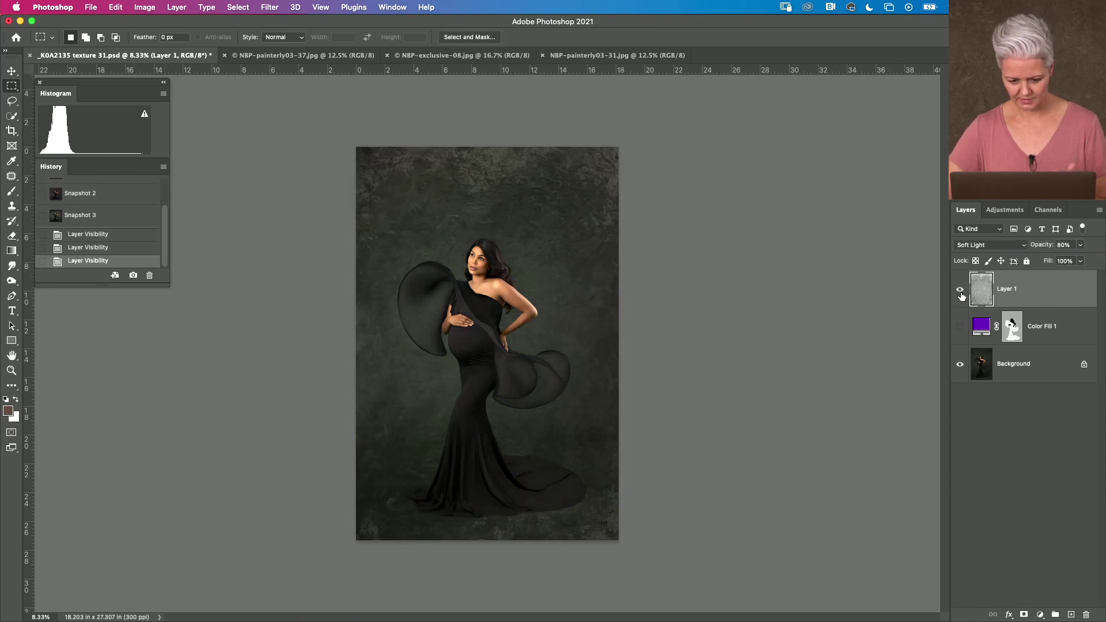
pyautogui.click(981, 332)
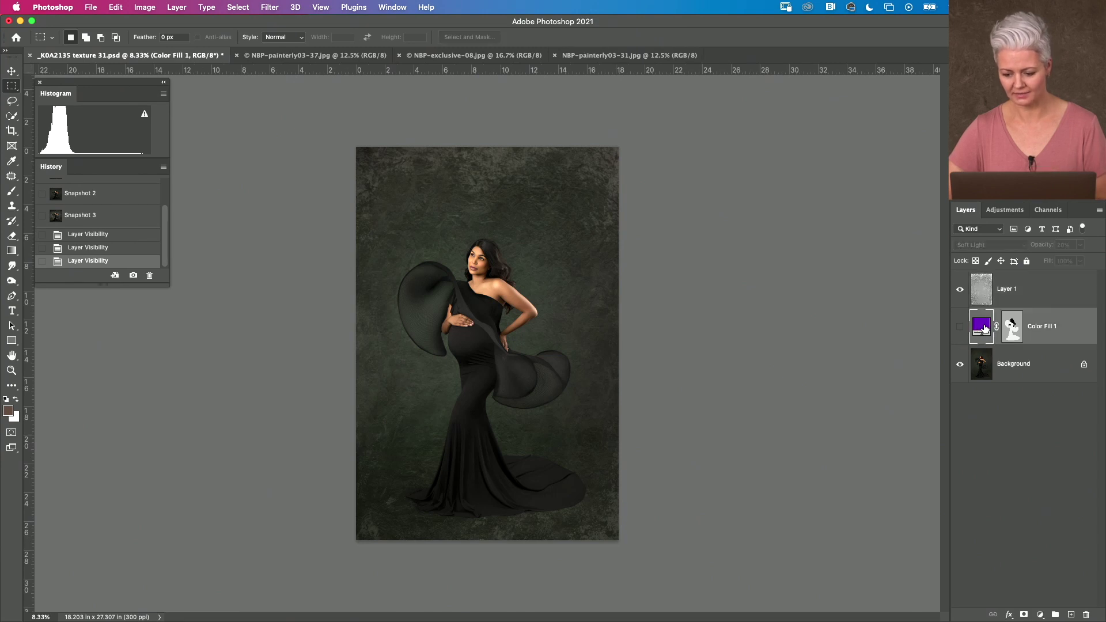
pyautogui.click(960, 327)
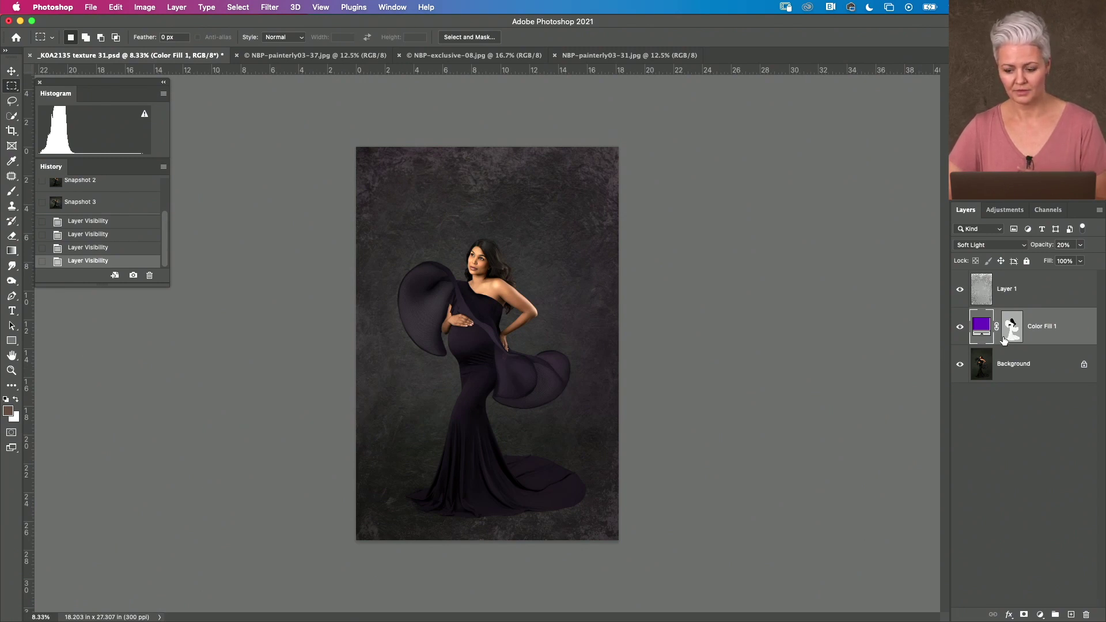
# - Try blue, green and yellow tints for Color Fill 1 before settling on pure red ff0000
pyautogui.doubleClick(983, 330)
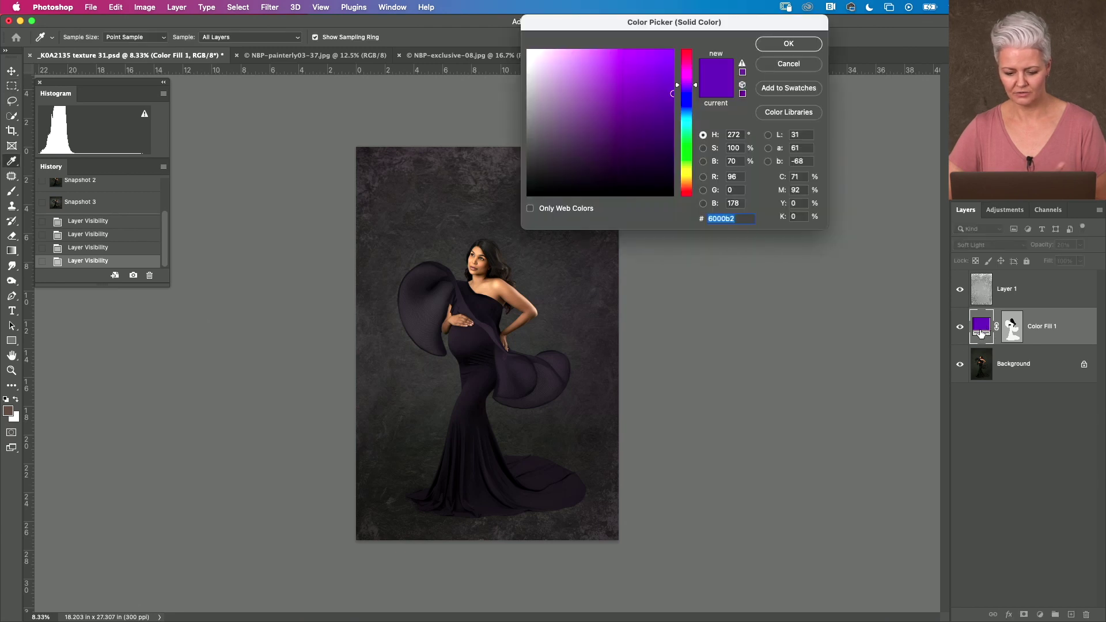
pyautogui.click(689, 111)
pyautogui.moveTo(687, 113)
pyautogui.mouseDown()
pyautogui.moveTo(691, 100)
pyautogui.moveTo(610, 95)
pyautogui.moveTo(680, 79)
pyautogui.mouseUp()
pyautogui.click(692, 157)
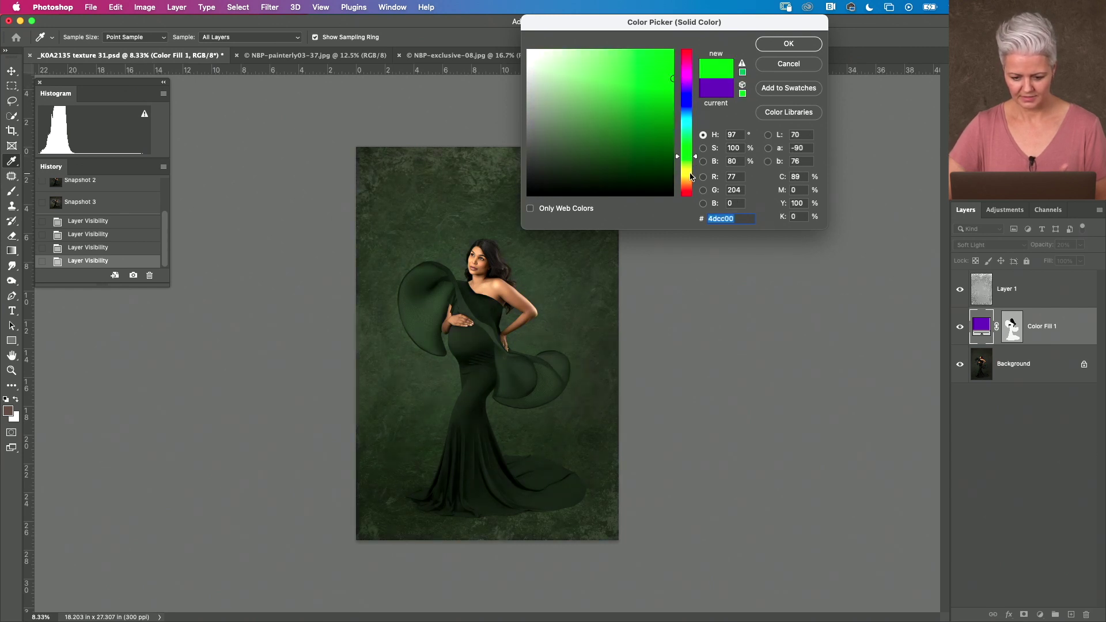
pyautogui.click(690, 175)
pyautogui.click(692, 191)
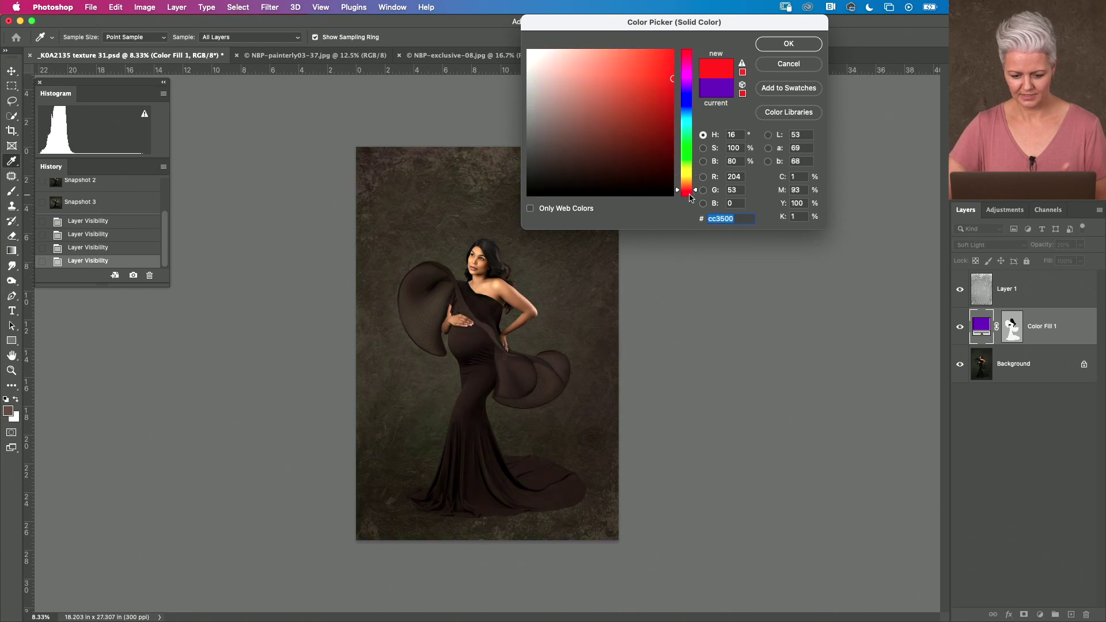
pyautogui.click(691, 196)
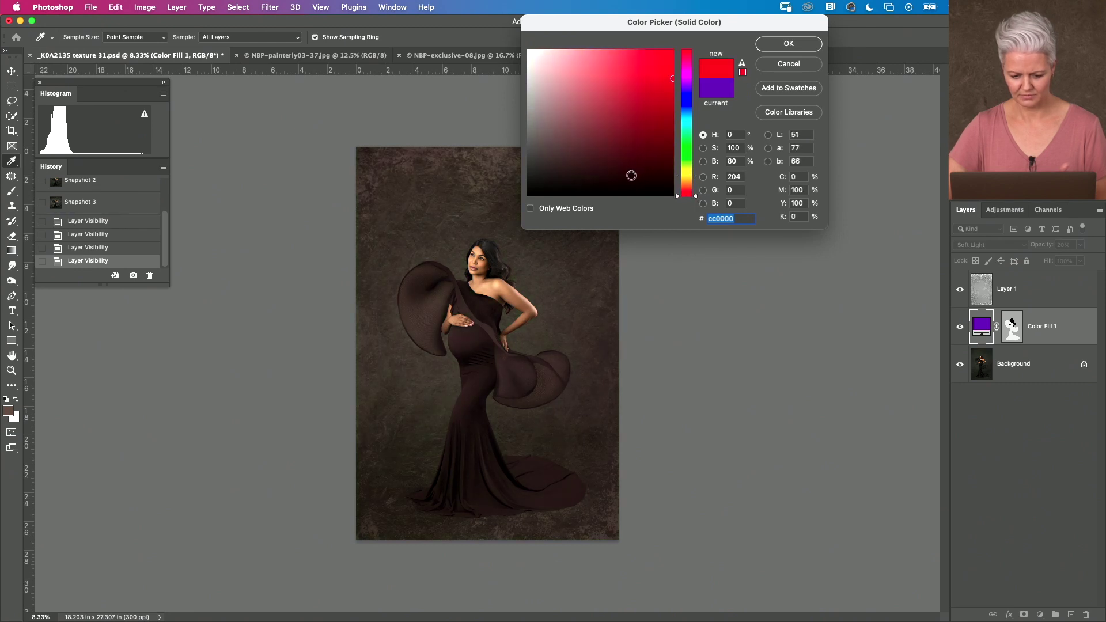
pyautogui.click(644, 127)
pyautogui.click(673, 67)
pyautogui.moveTo(676, 72); pyautogui.dragTo(683, 44)
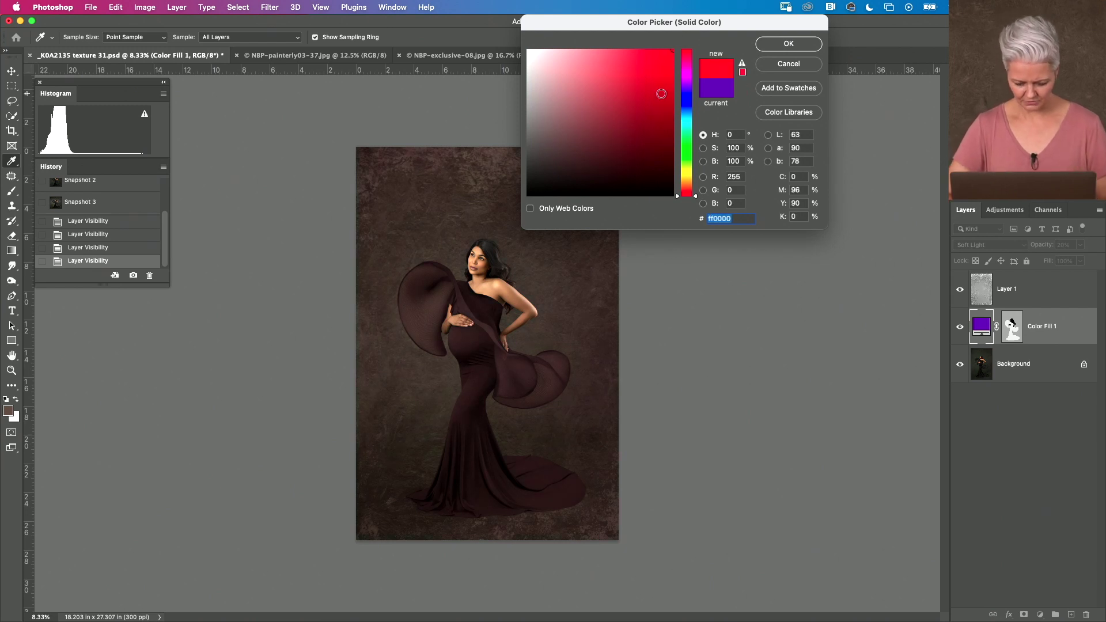
pyautogui.press('super+equal')
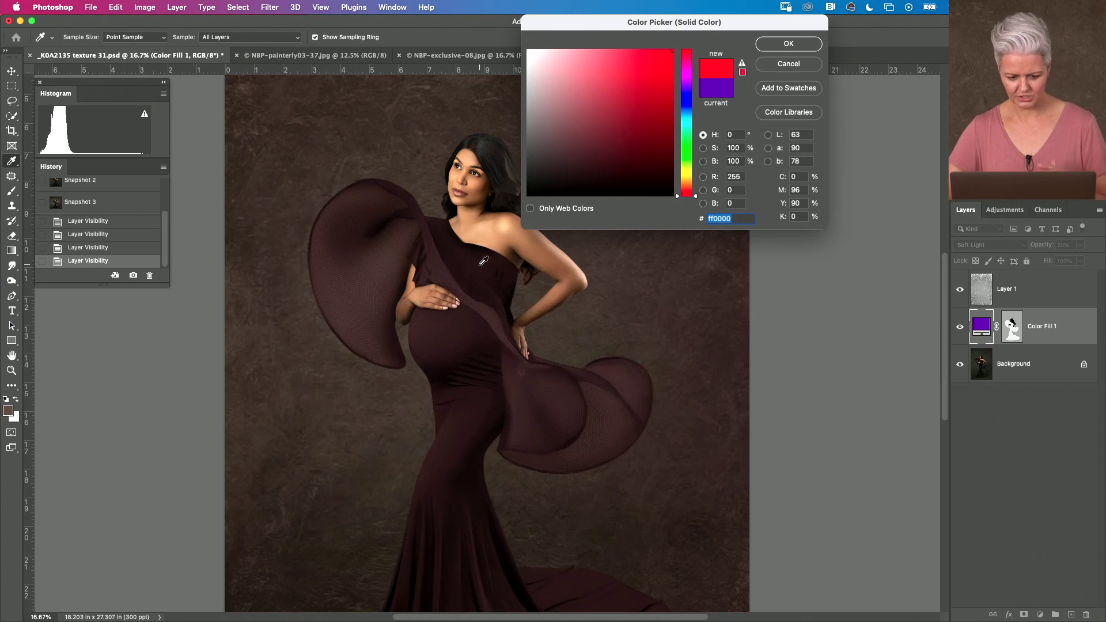